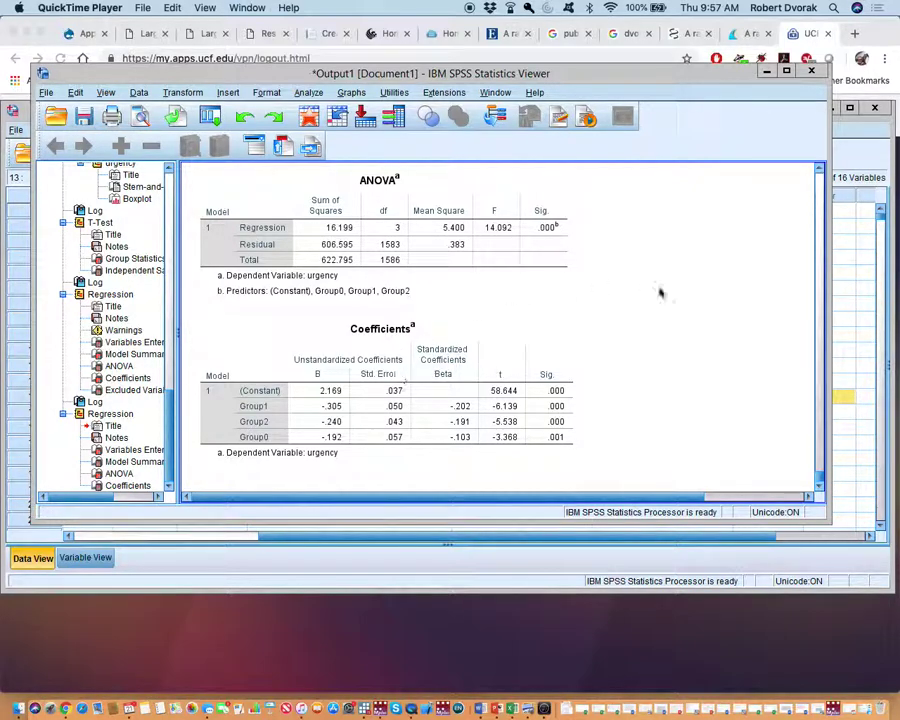
left_click(180, 93)
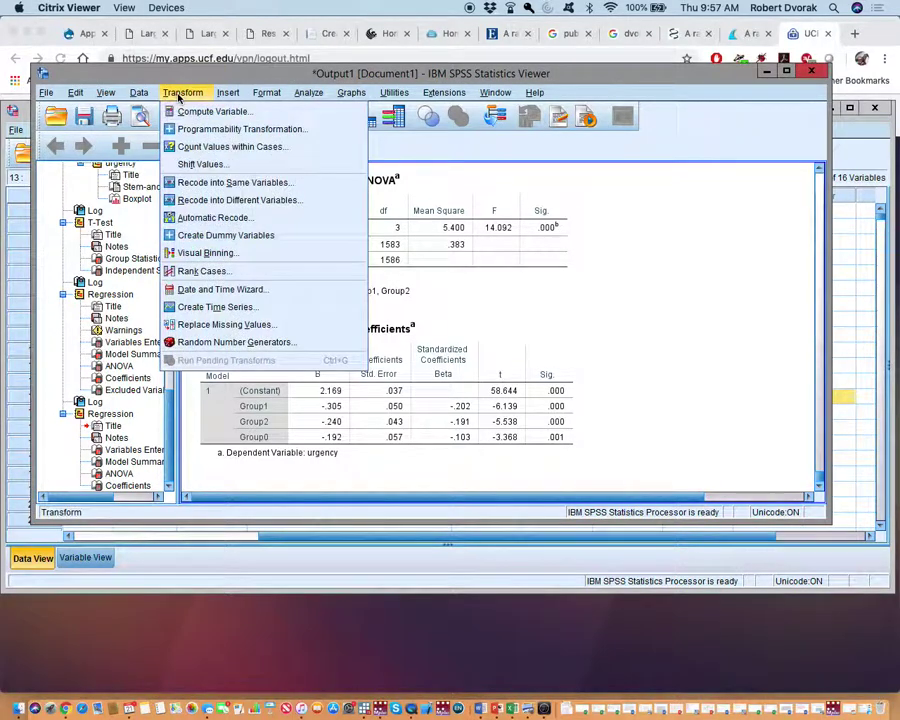
left_click(185, 109)
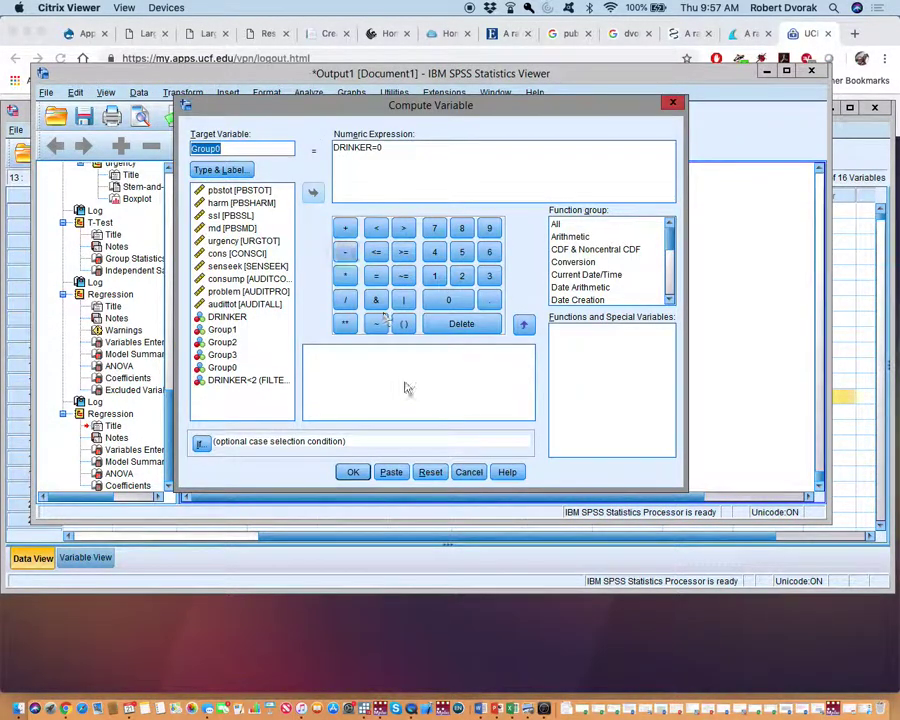
left_click(469, 472)
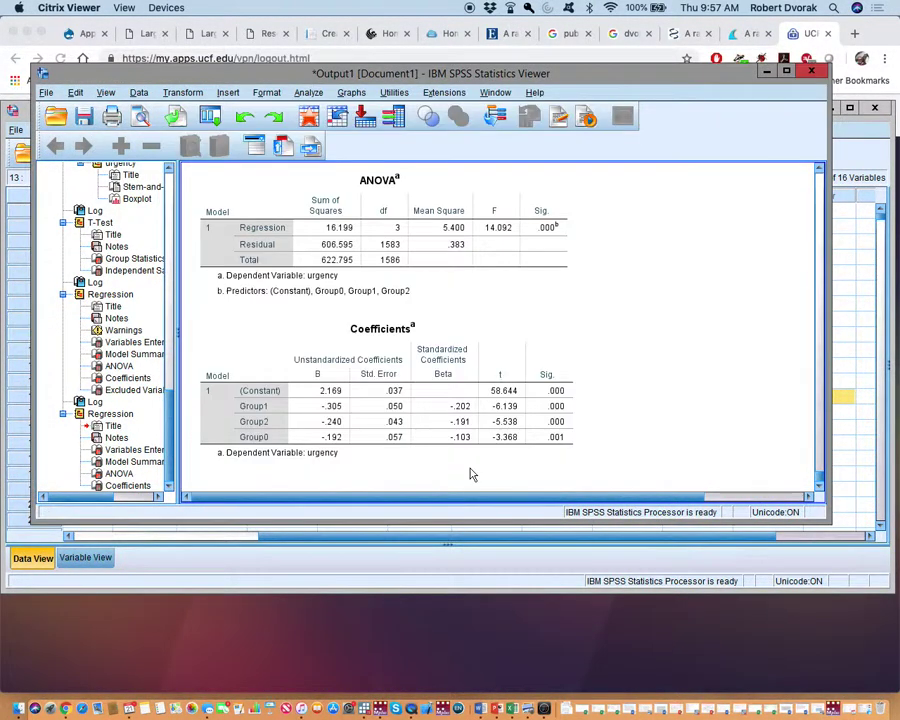
left_click(50, 706)
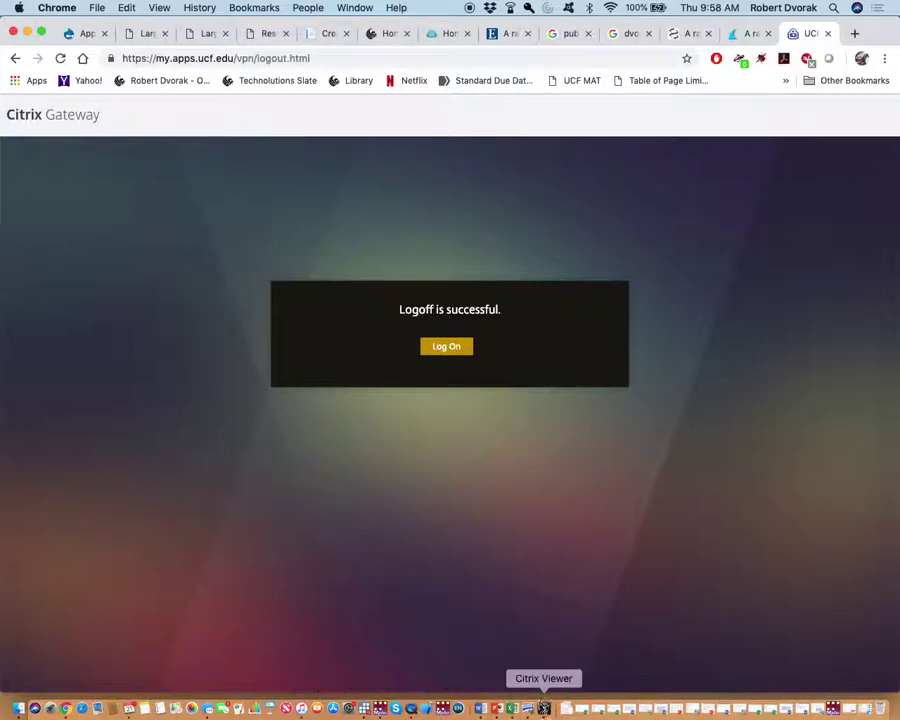
left_click(543, 710)
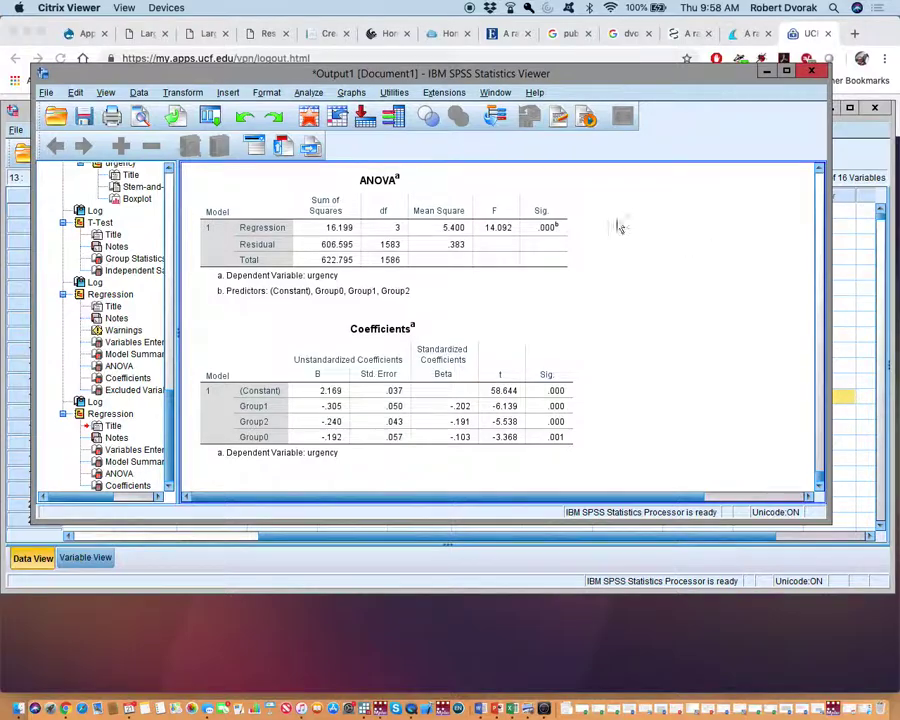
- Bring the dataset's Data Editor window to the front and move it higher on the desktop
left_click(855, 333)
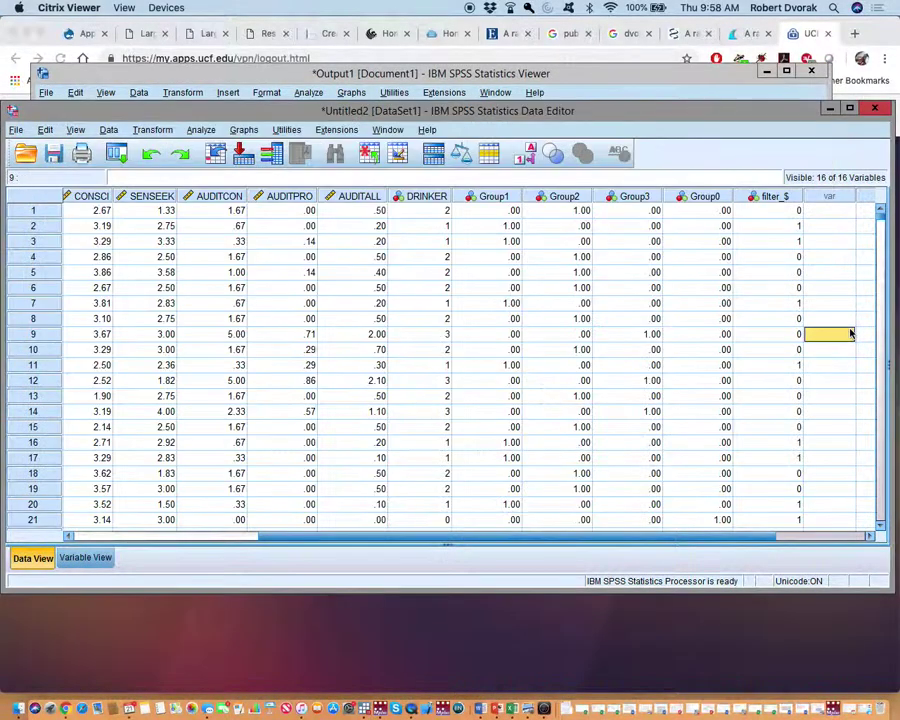
left_click_drag(266, 116, 266, 71)
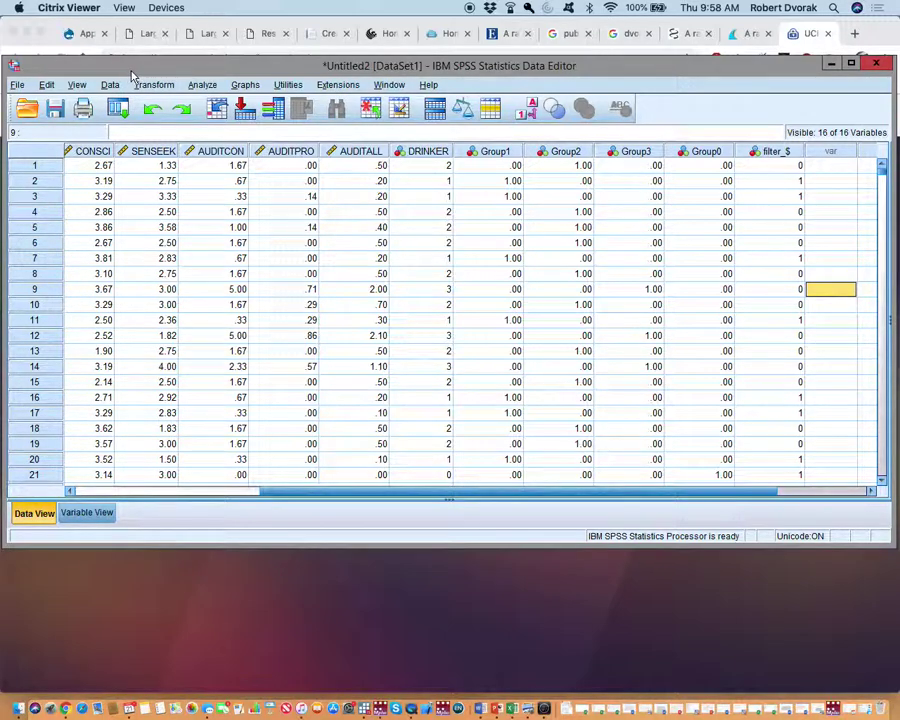
left_click(18, 86)
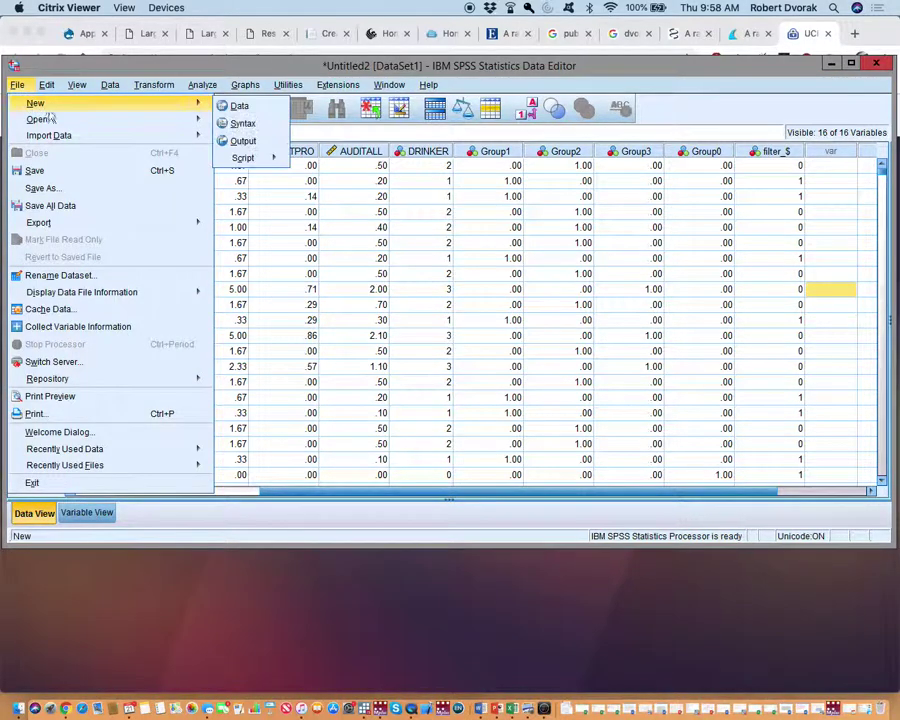
mouse_move(198, 112)
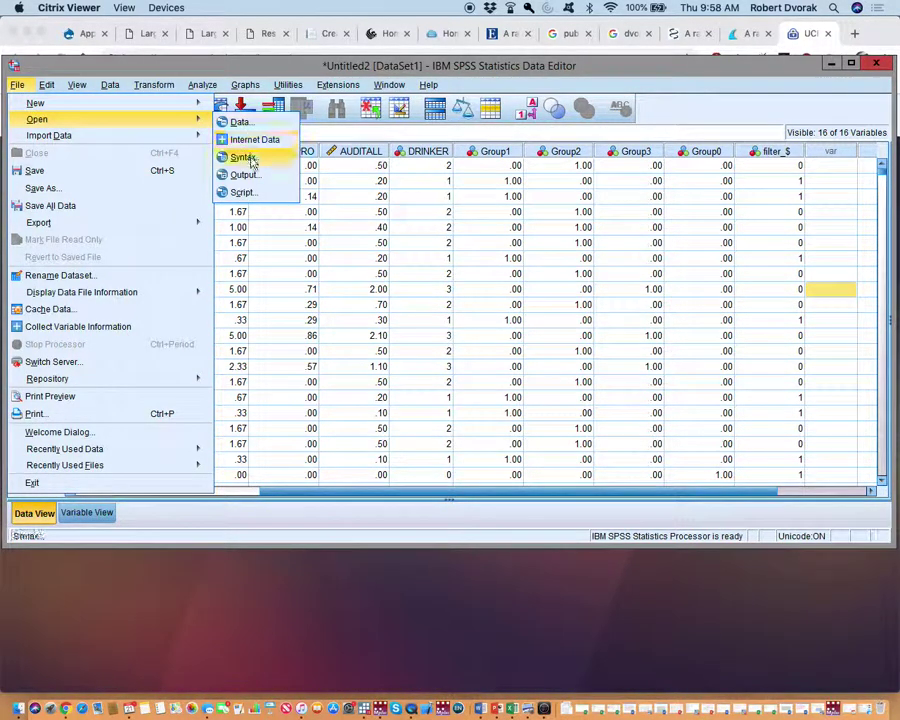
left_click(242, 155)
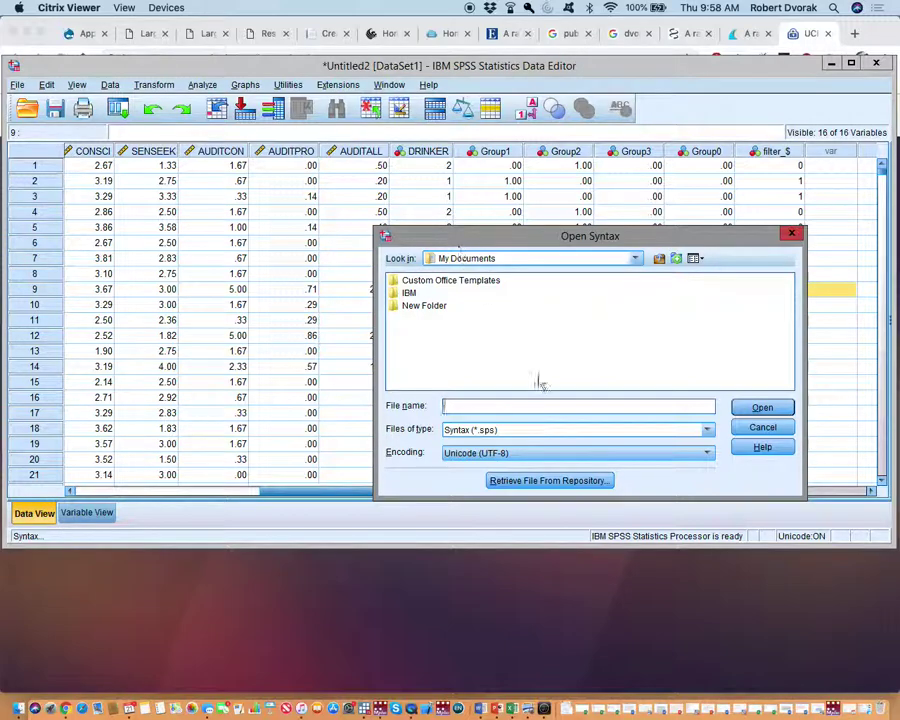
left_click(764, 429)
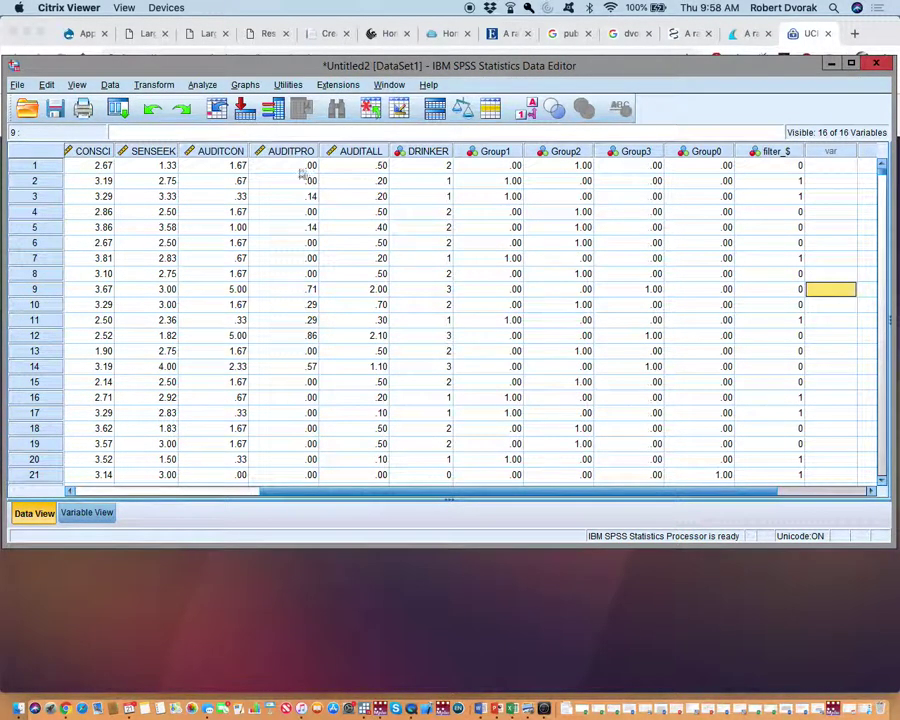
- Create a new, empty syntax file for the active dataset
left_click(17, 85)
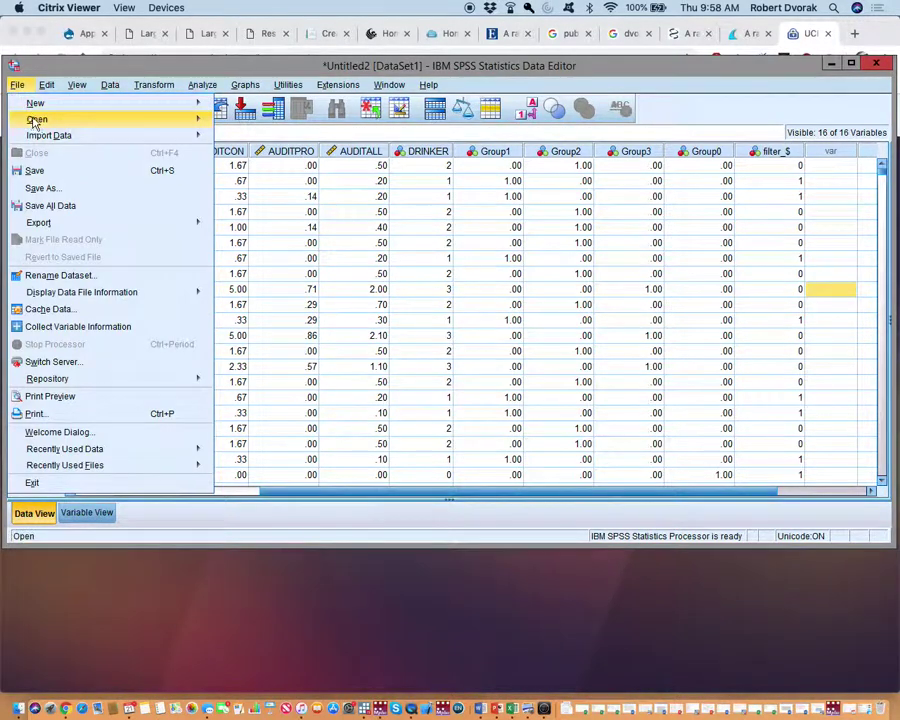
mouse_move(131, 110)
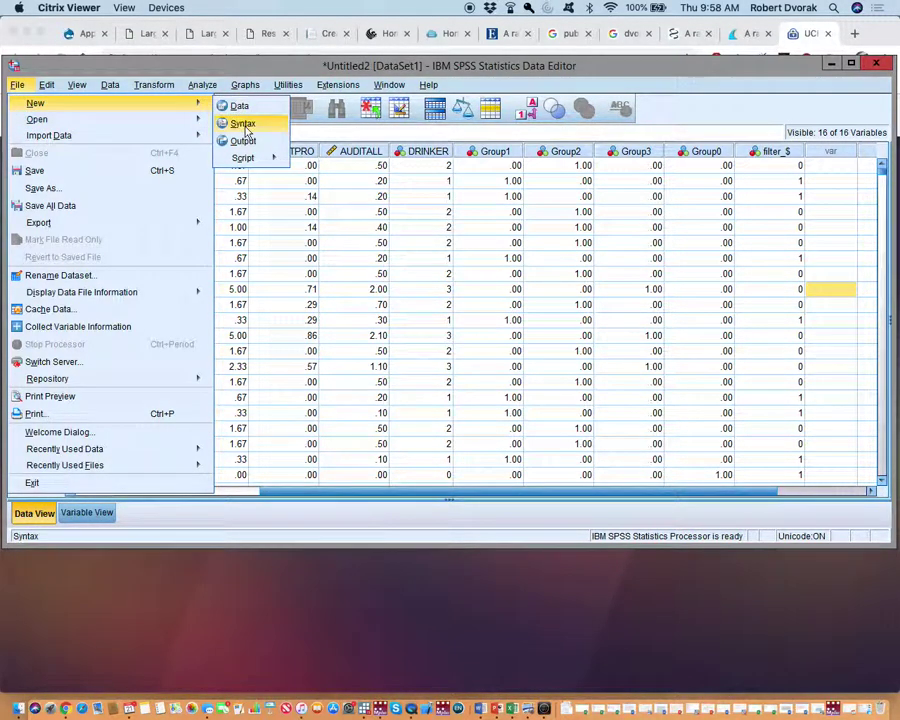
key("Return")
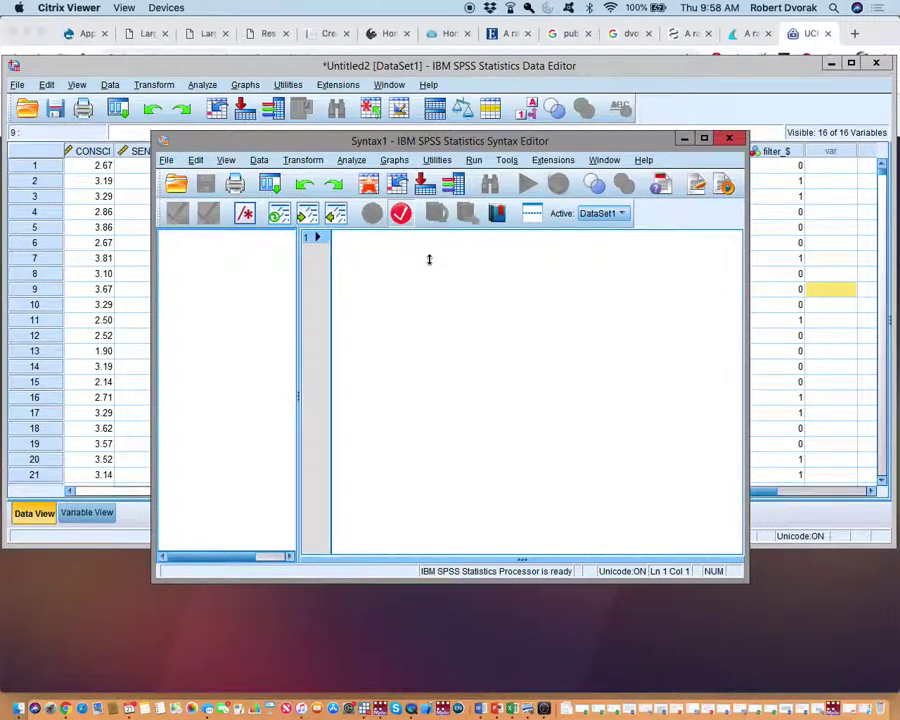
- Write the statement "UWgroup1 = -1 if DRINKER=0." in the syntax file, keeping the dataset's variable names in view
key("Return")
type("n")
key("BackSpace")
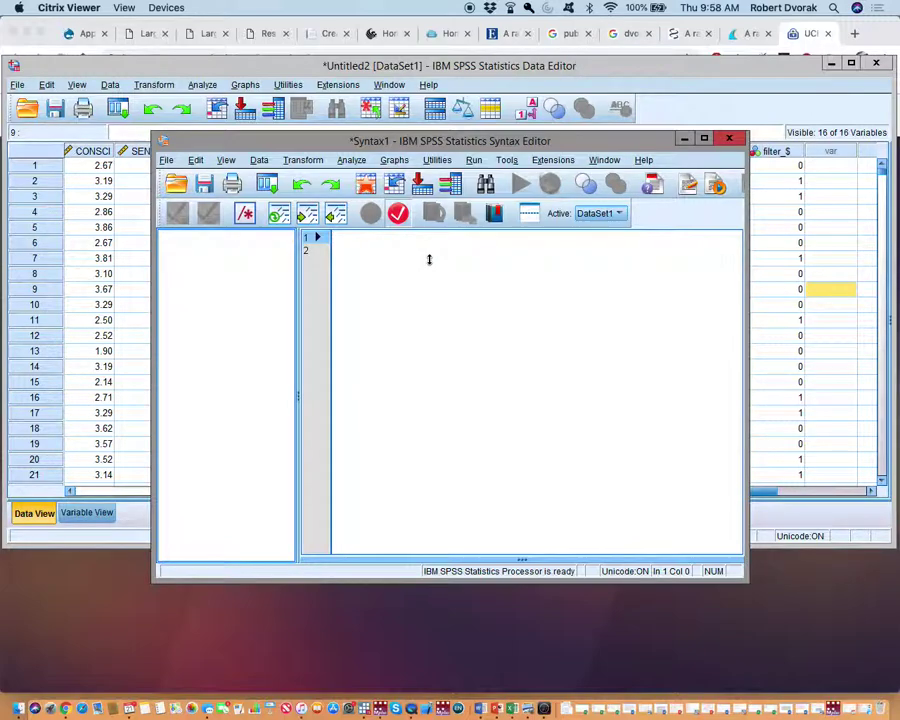
type("UW")
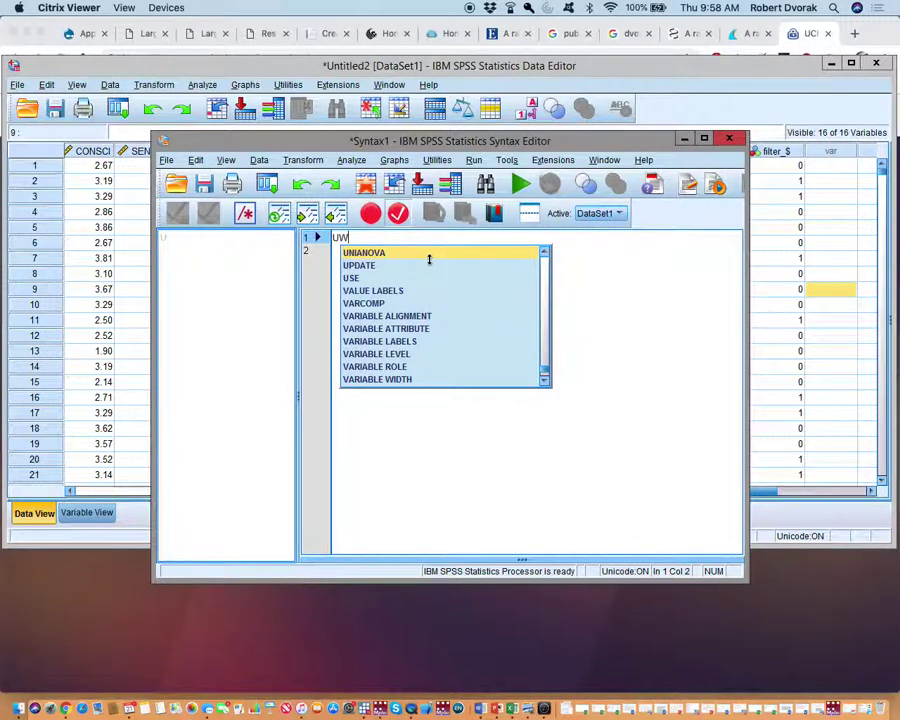
type("group")
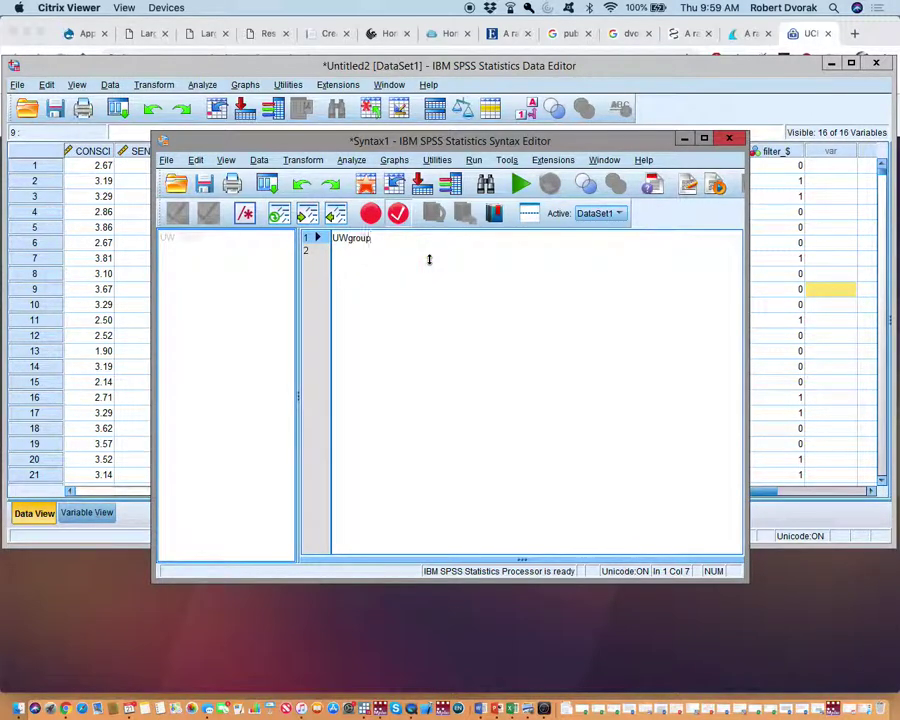
type("1 = ")
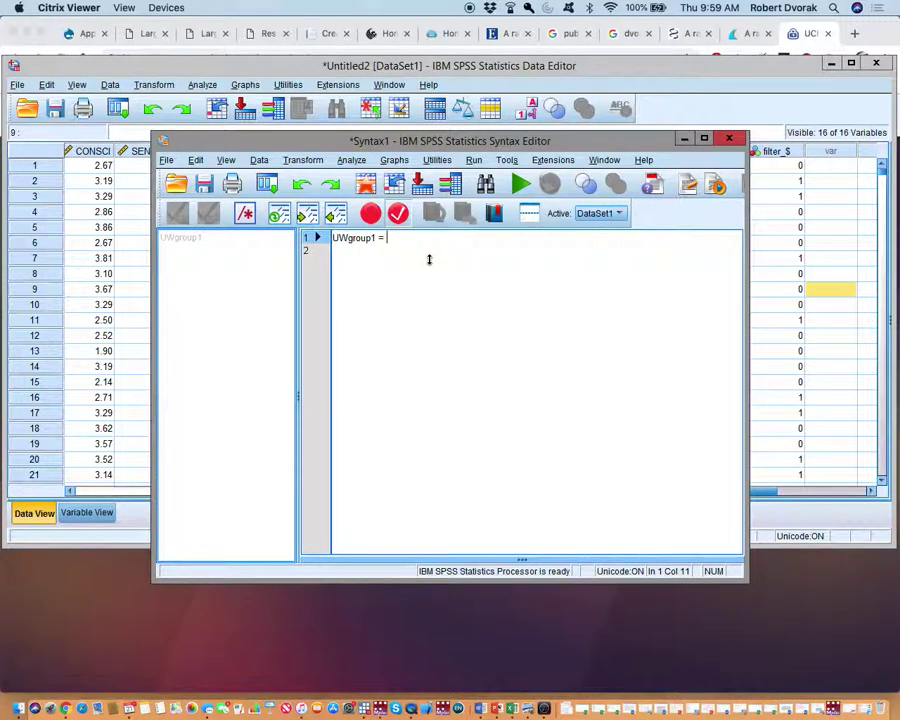
type("-1 if")
left_click_drag(459, 140, 466, 188)
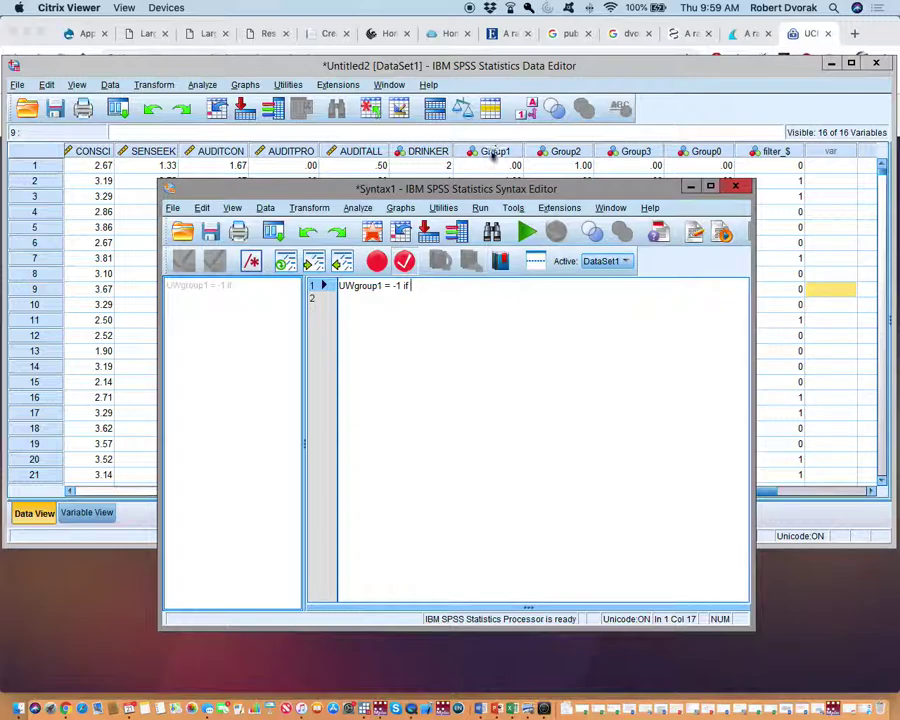
type("DRI")
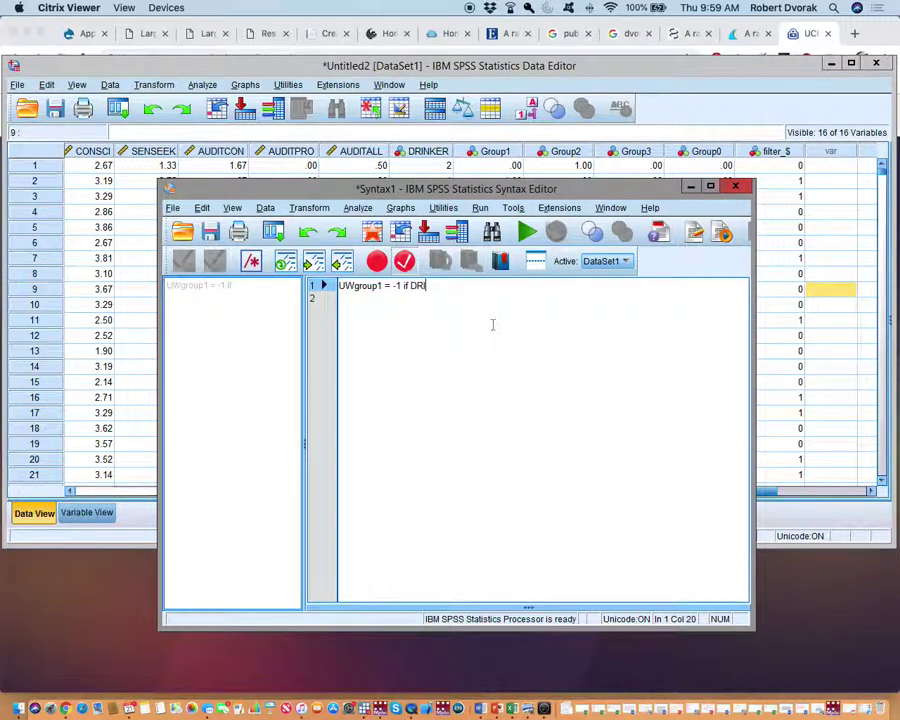
type("NKER=0.")
key("Return")
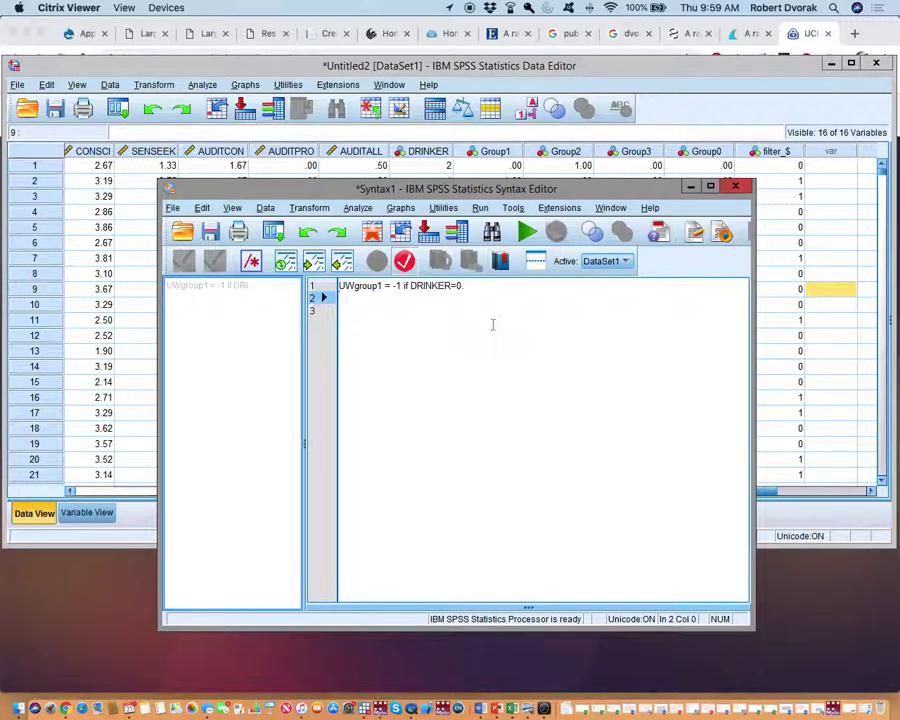
- Insert a line reading "compute" above the UWgroup1 statement
key("Up")
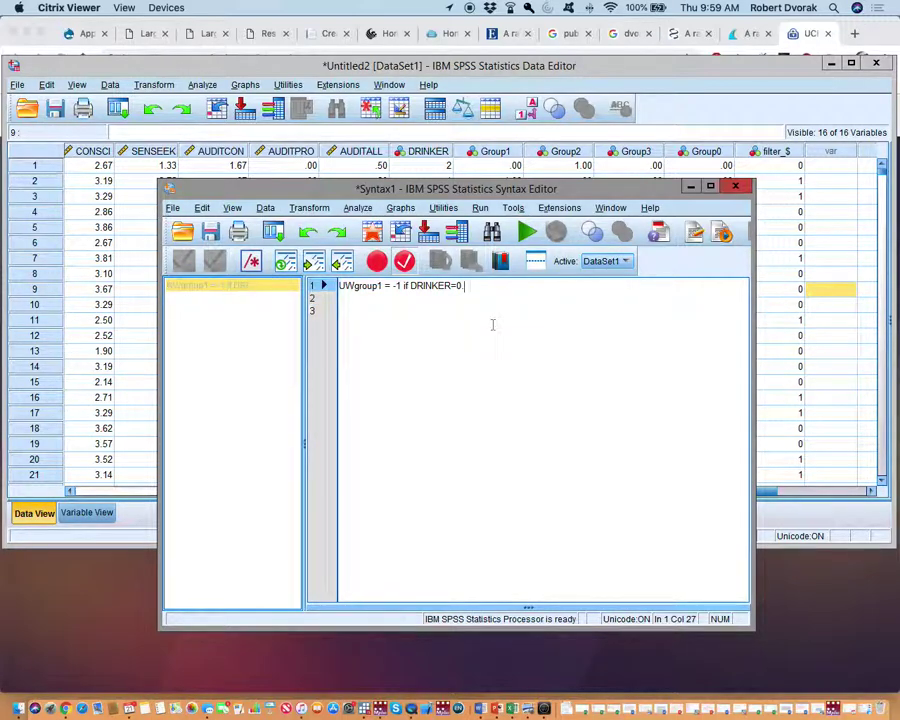
left_click(340, 287)
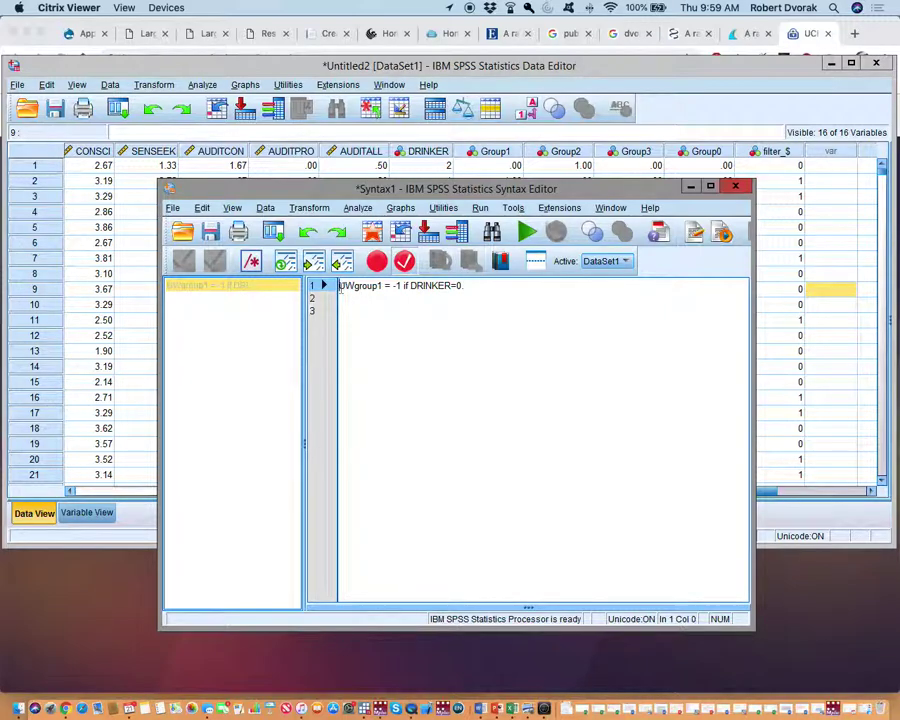
key("Return")
key("Up")
type("compute")
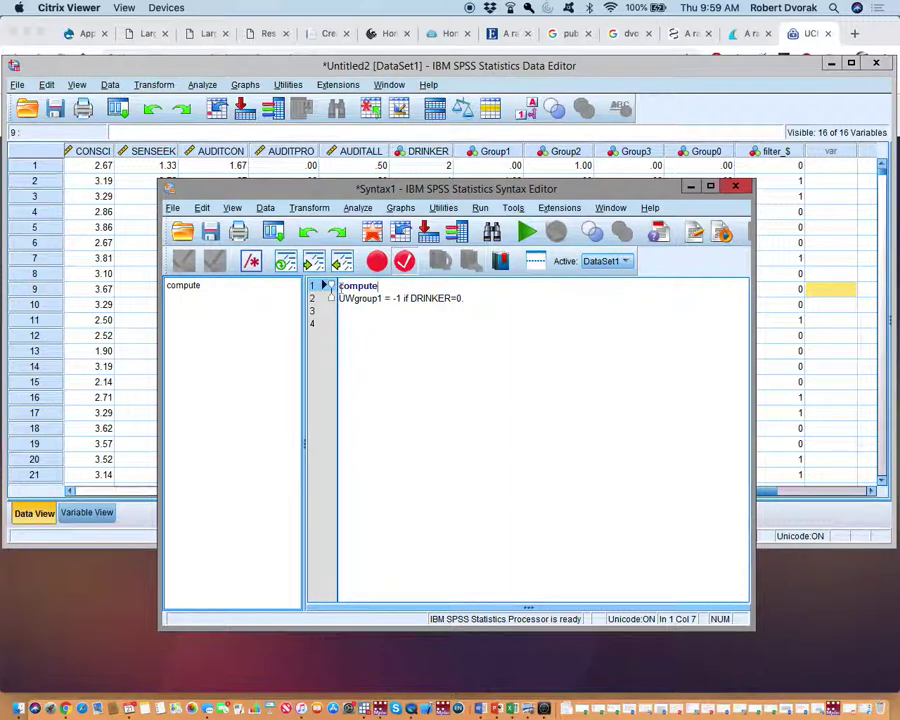
key("Down")
key("Down")
key("Down")
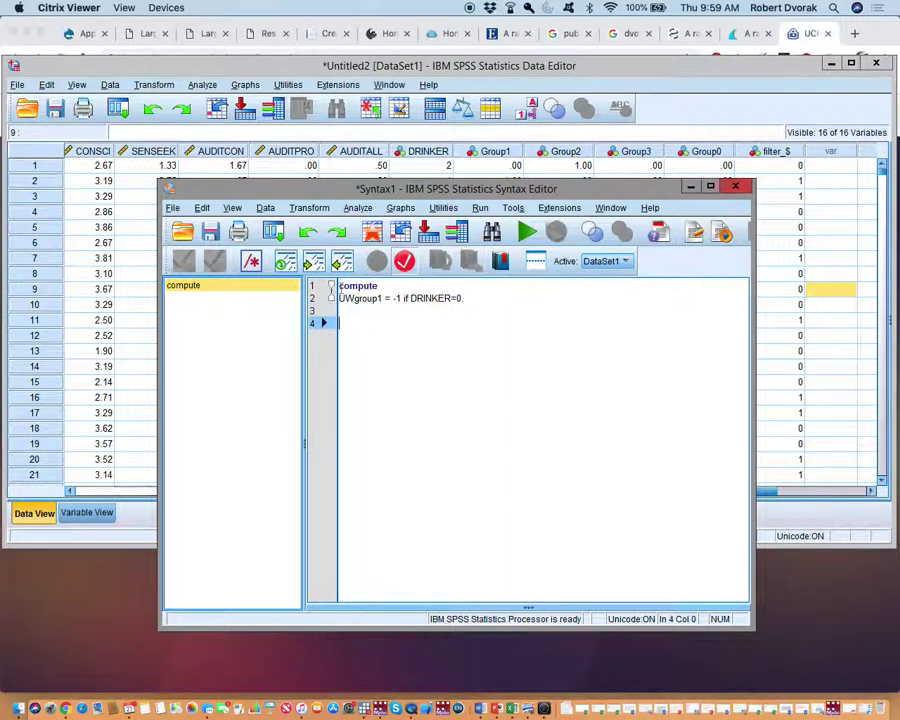
- Add the statement "UWgroup1 = 1 if DRINKER=1." directly below the existing UWgroup1 line
left_click(483, 298)
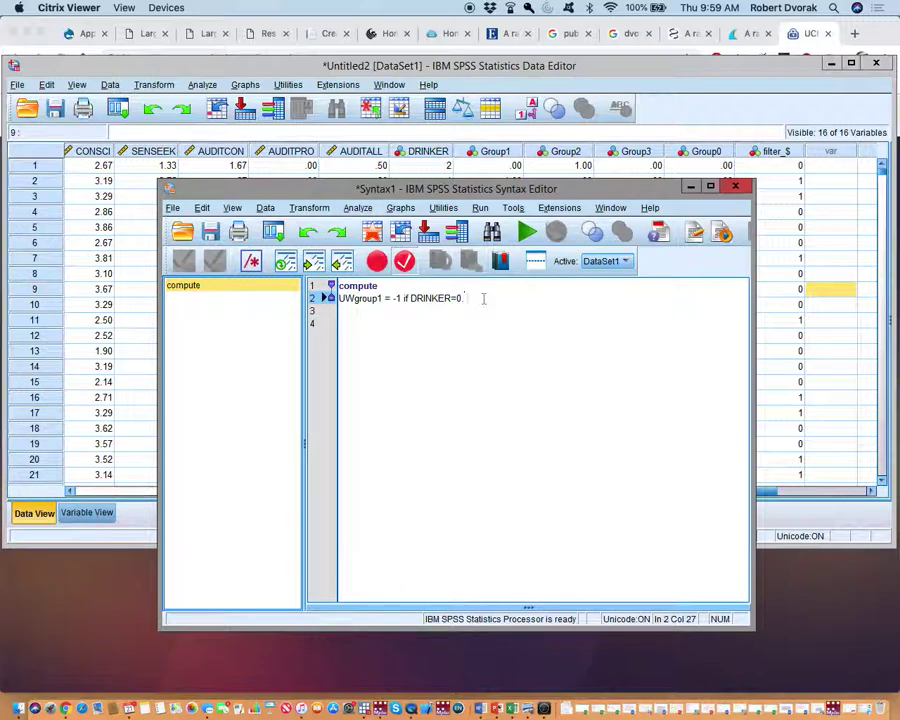
key("Down")
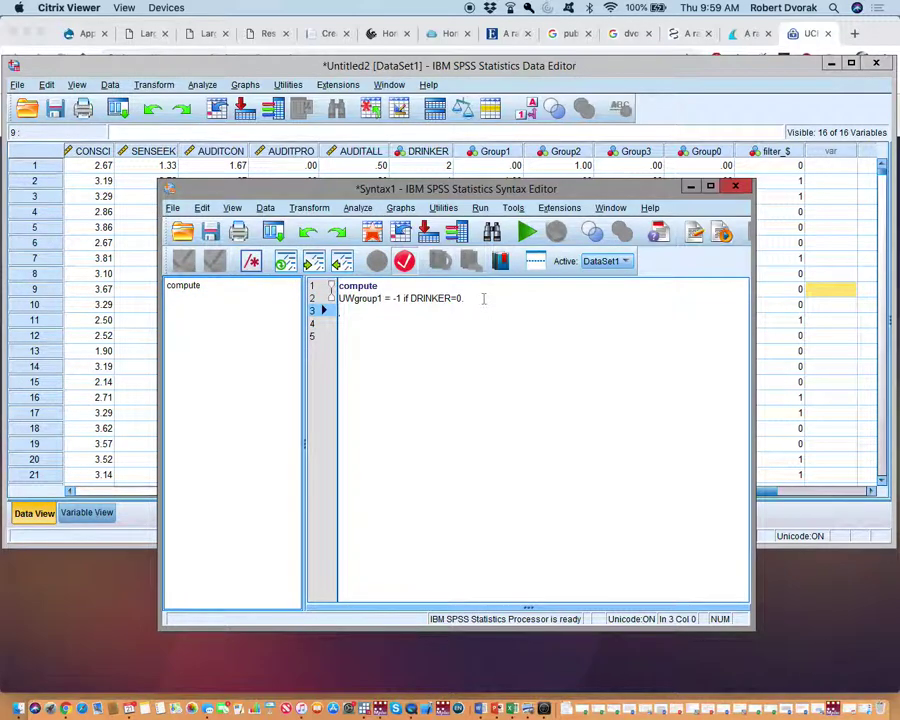
type("UWgro")
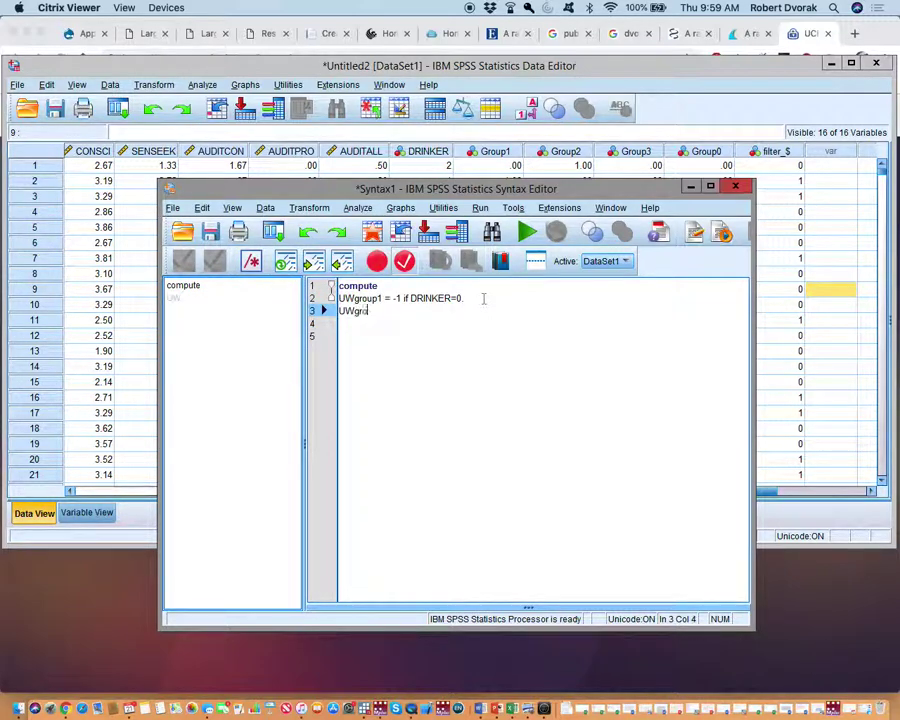
type("up1 = ")
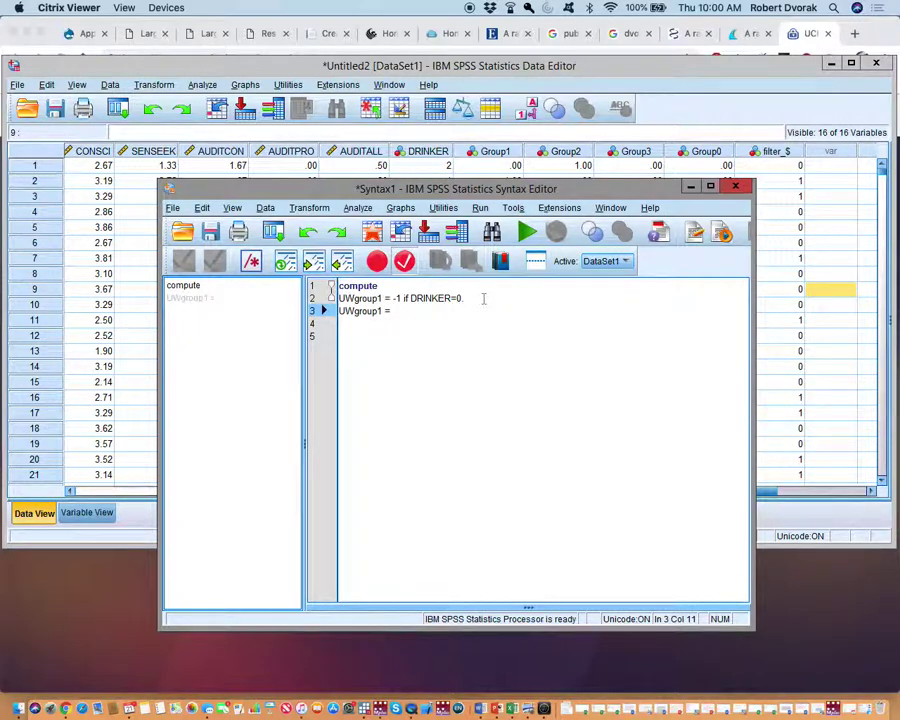
type("1 if DRINKER=")
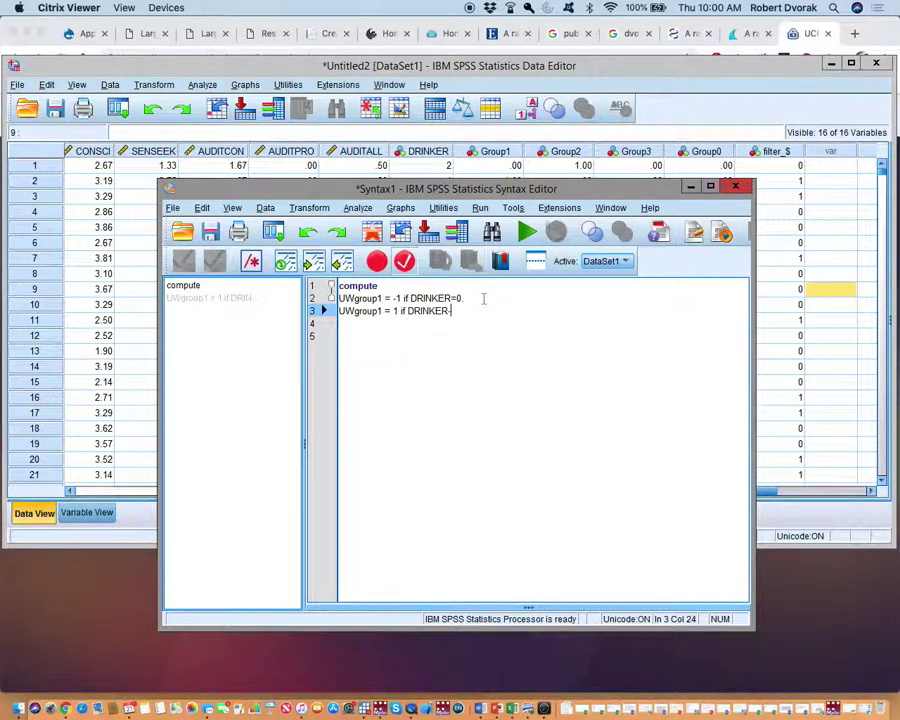
type("1.")
key("Return")
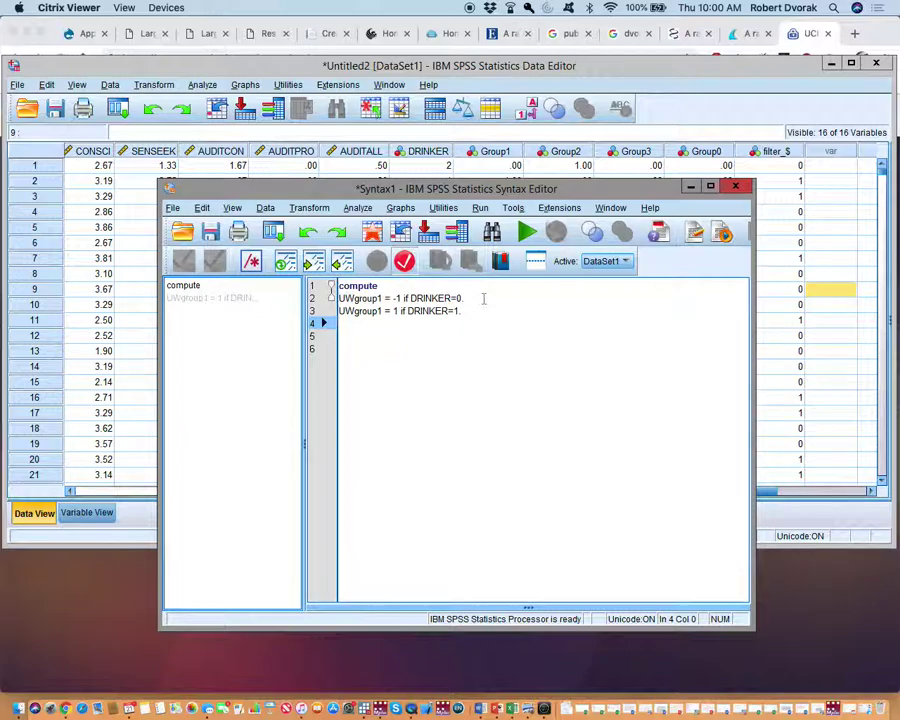
- Add the statement "UWgroup1 = 0 if DRINKER=2 OR if DRINKER=3" below the DRINKER=1 statement
type("UWgroup1 =")
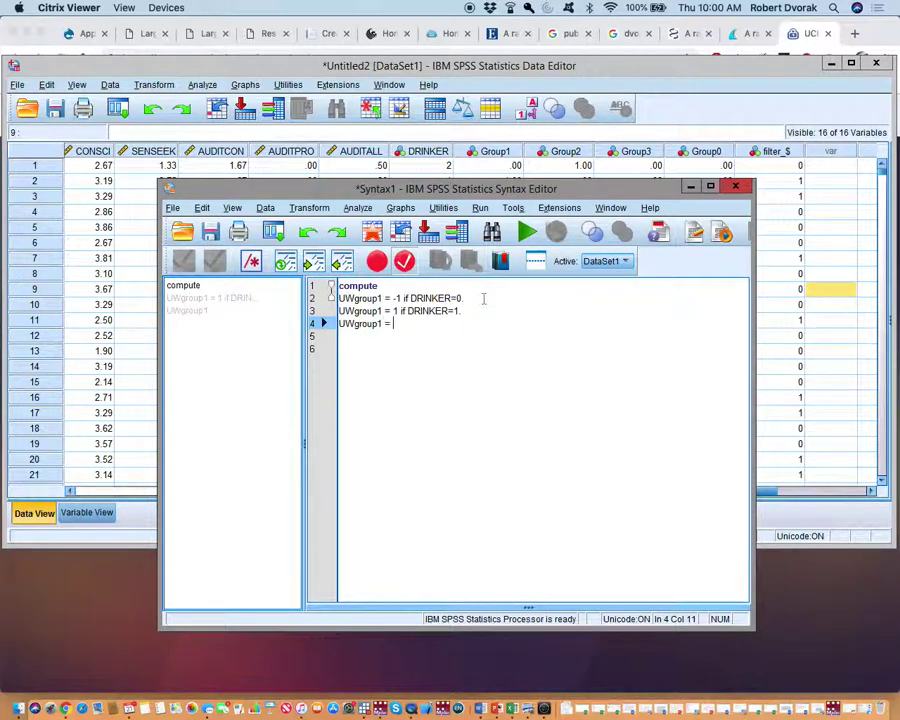
type(" 0 if DRINKER")
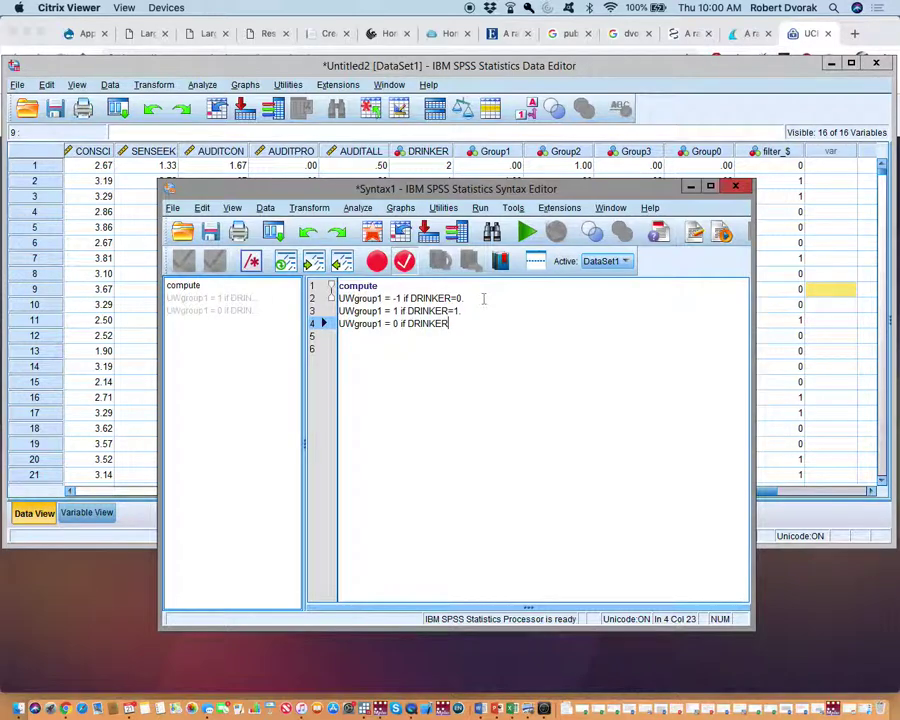
type("=2")
type("OR if DRINKER")
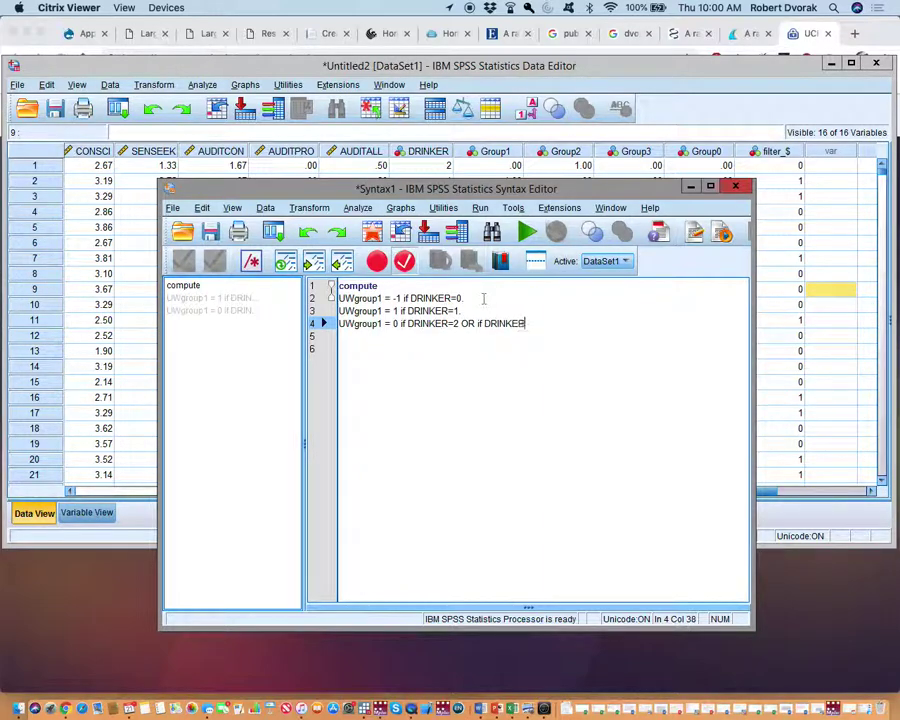
type("=3")
key("Return")
- Add a closing "execute." line and end the UWgroup1 = 0 statement above it with a period
type("e")
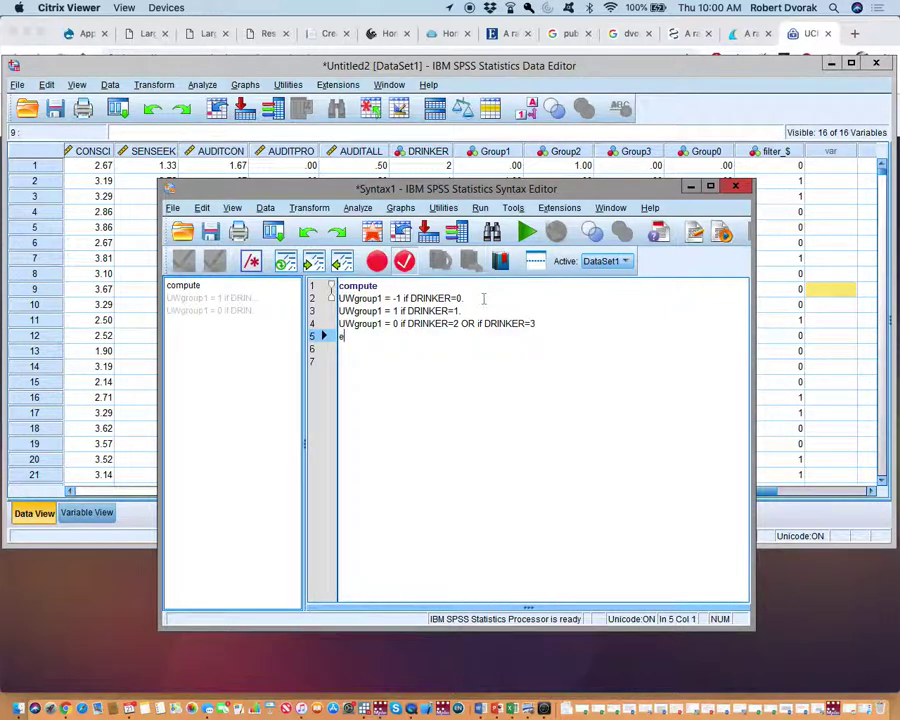
type("xecute.")
left_click(545, 322)
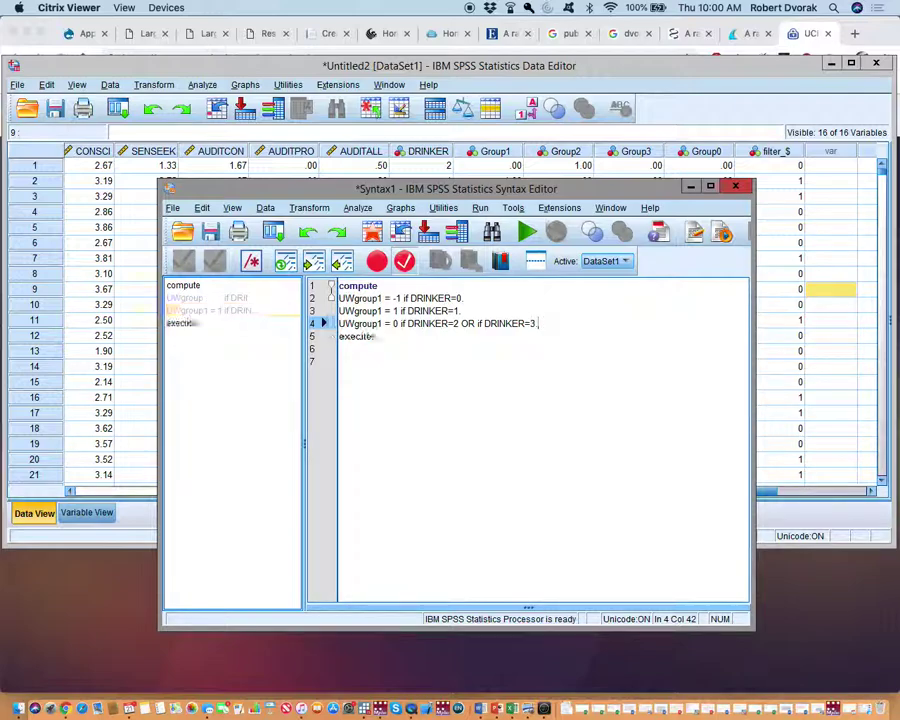
left_click(406, 337)
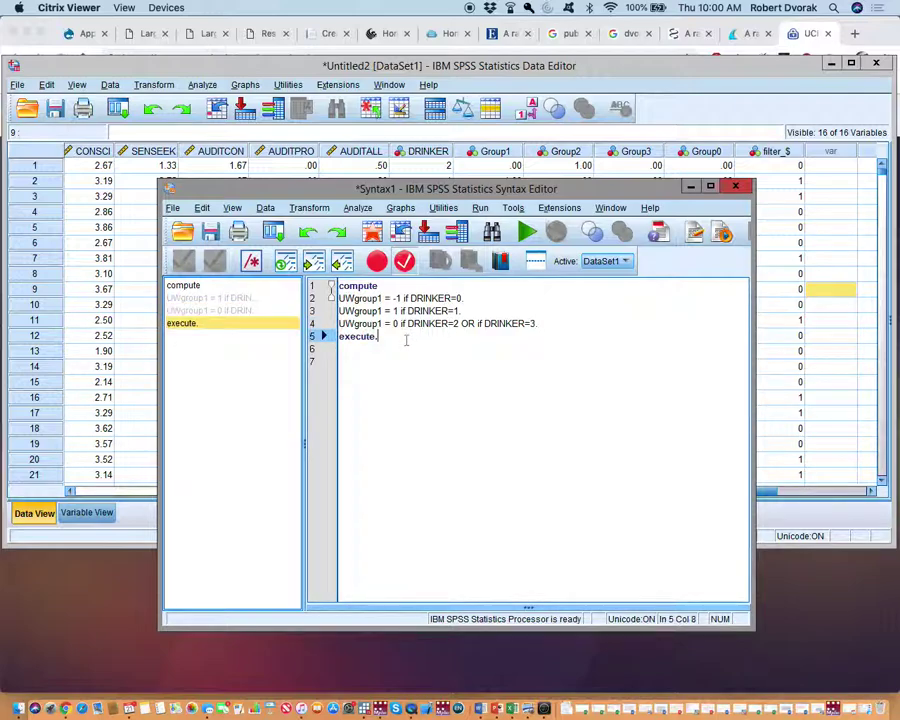
- Remove the second "if" so the condition reads "DRINKER=2 OR DRINKER=3."
left_click(485, 323)
key("BackSpace")
key("BackSpace")
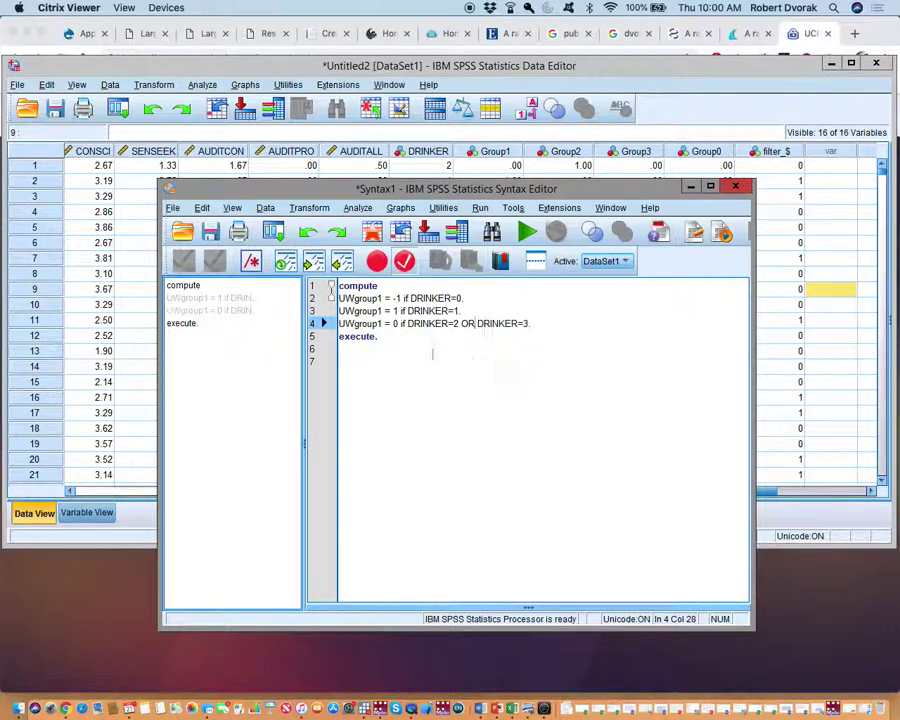
- Run the entire syntax and read its log at the end of the output
left_click(398, 337)
key("ctrl+a")
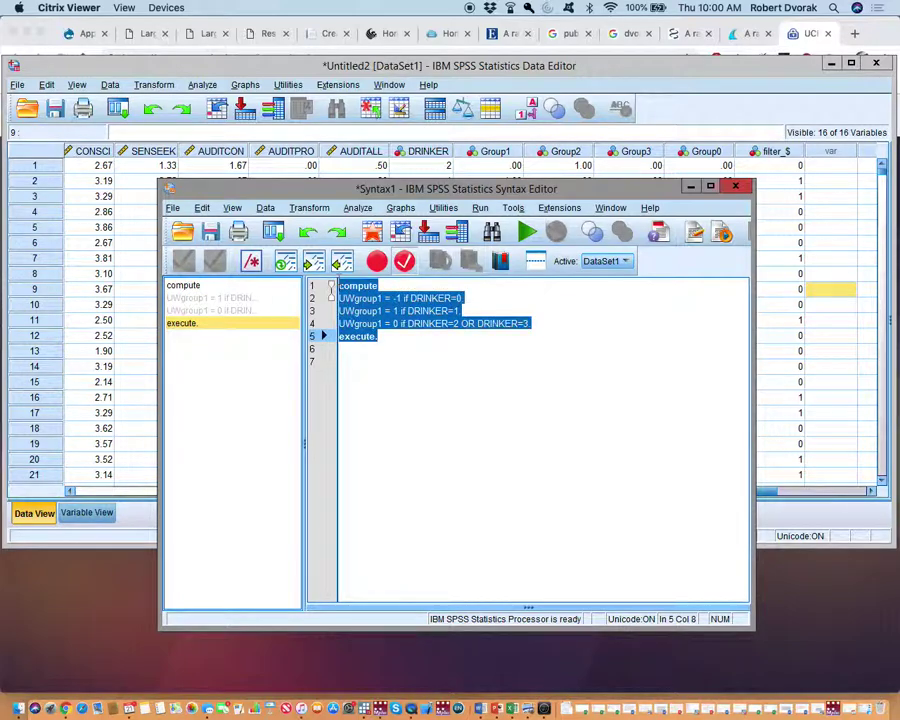
left_click(527, 233)
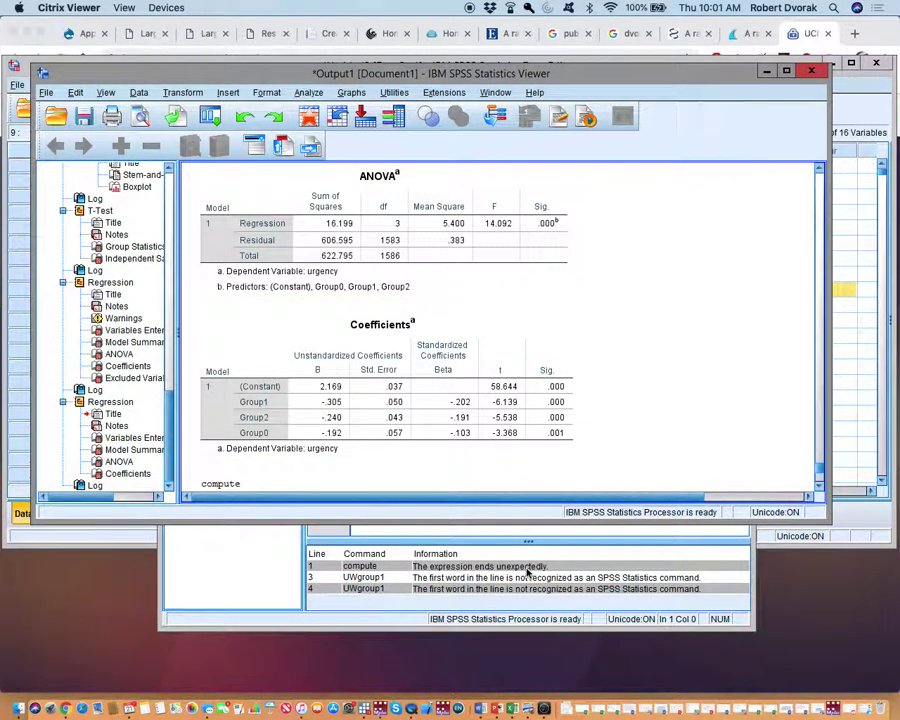
left_click(820, 480)
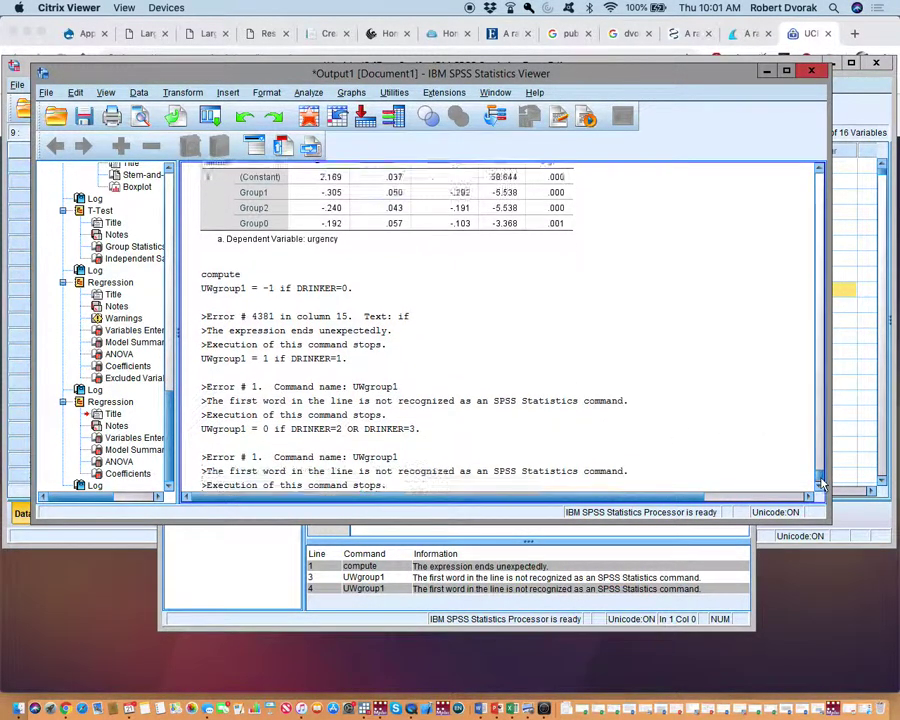
left_click(820, 482)
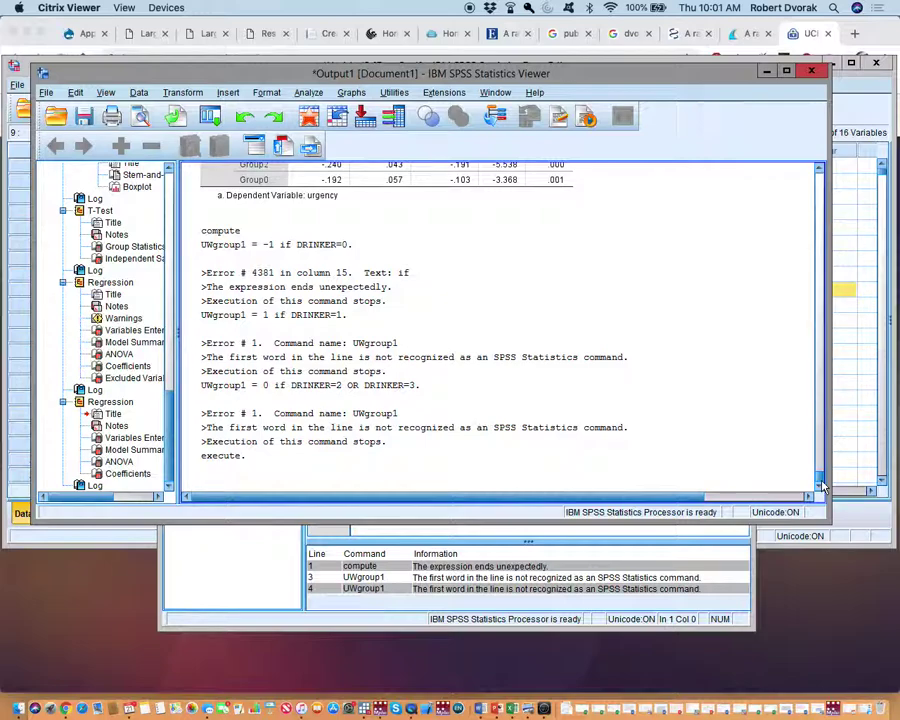
scroll(423, 296, "up", 1)
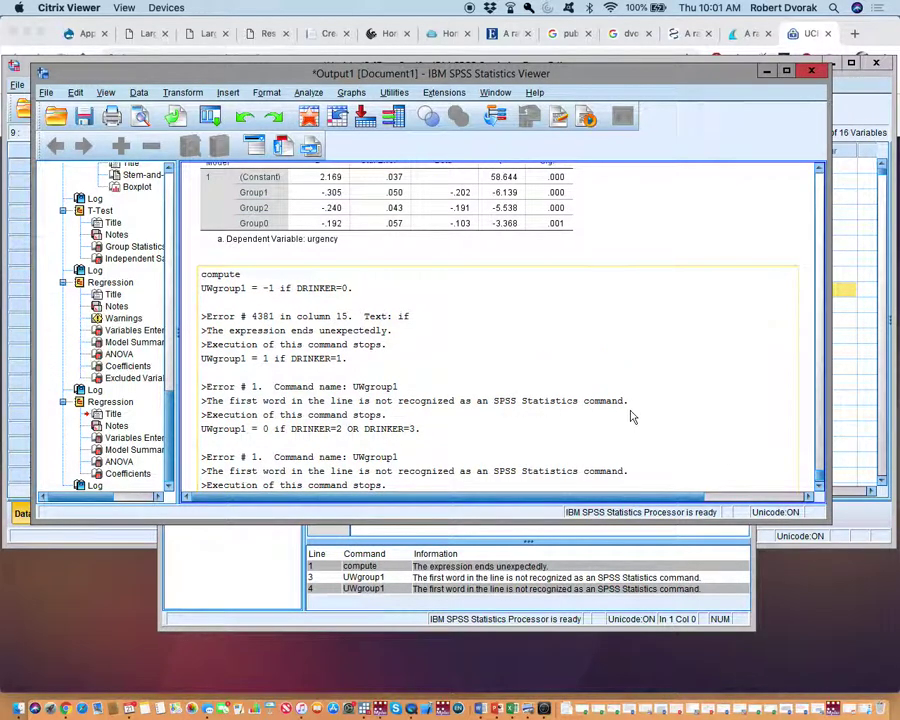
- Return to the syntax file and join "compute" and the first UWgroup1 statement on one line, separated by a single space
left_click(390, 562)
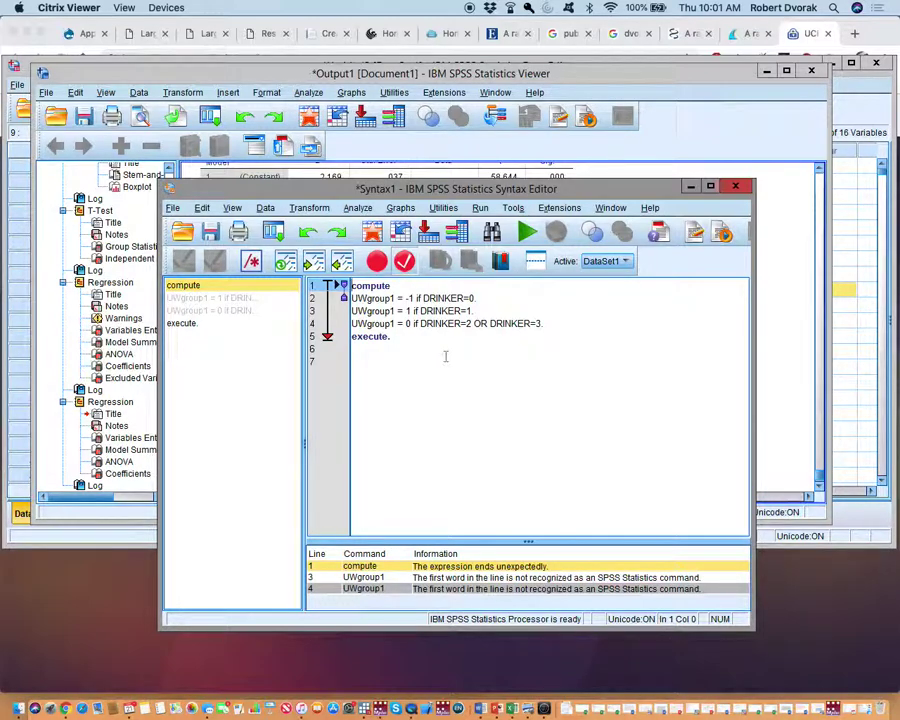
left_click(406, 287)
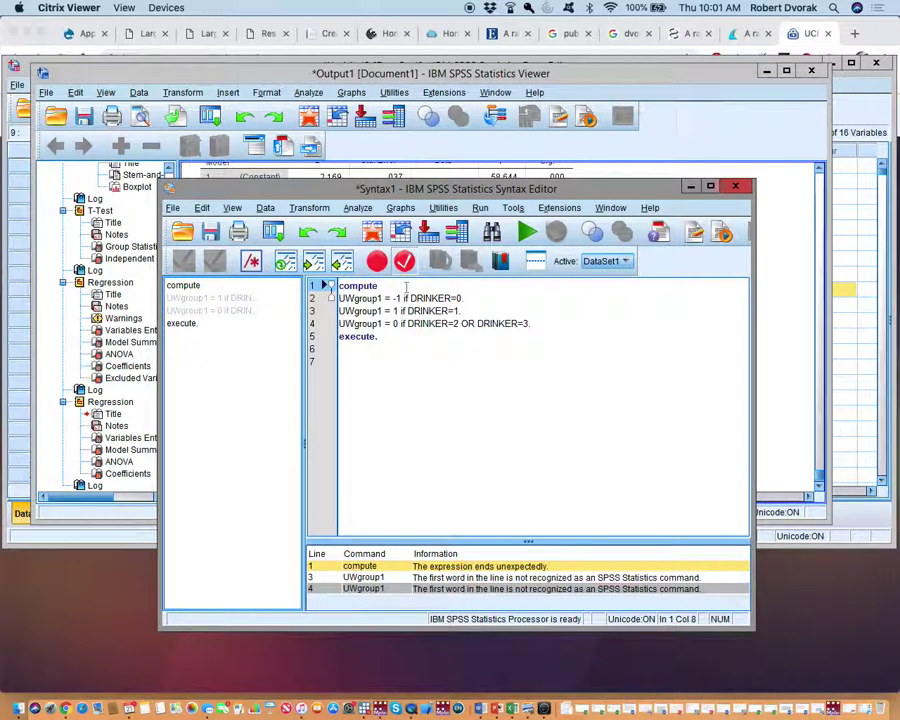
key("Right")
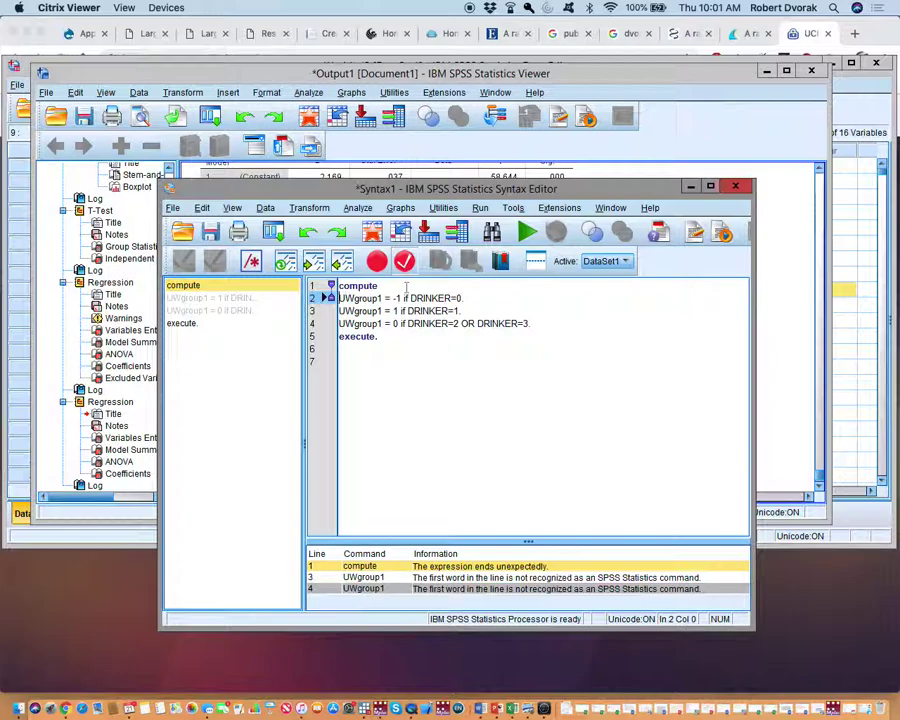
key("BackSpace")
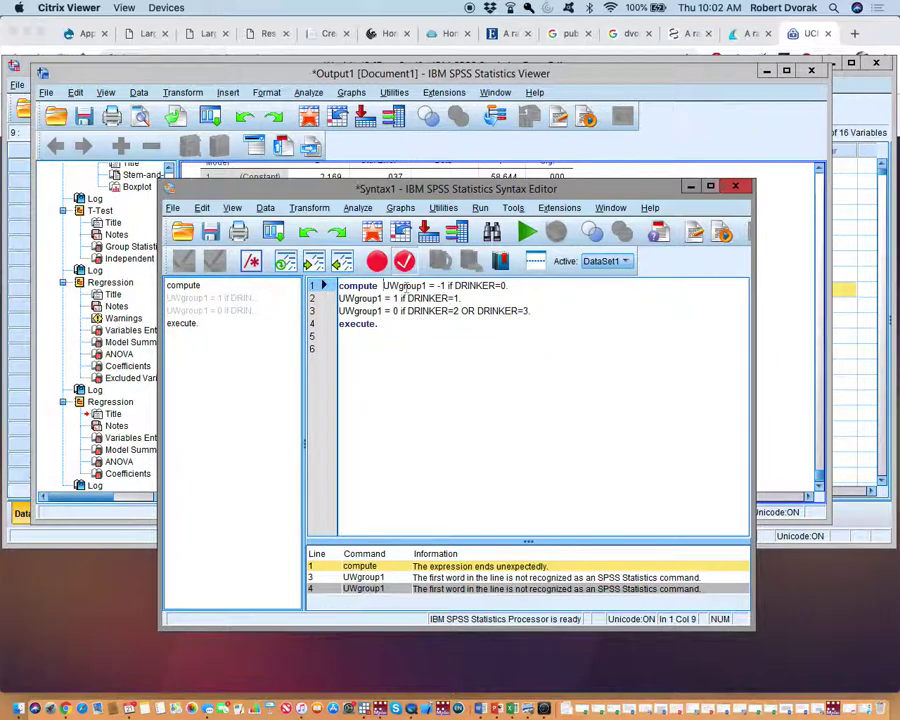
key("BackSpace")
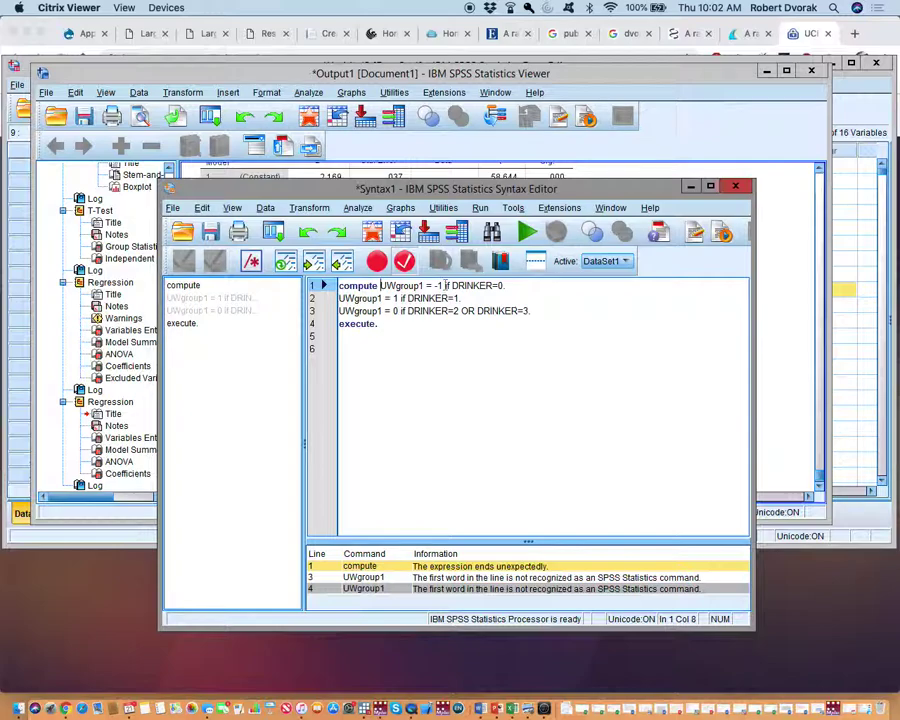
- End the first statement as "compute UWgroup1 = -1." and put its if condition on a separate line without a duplicate "if"
left_click(445, 286)
key("Right")
key("Return")
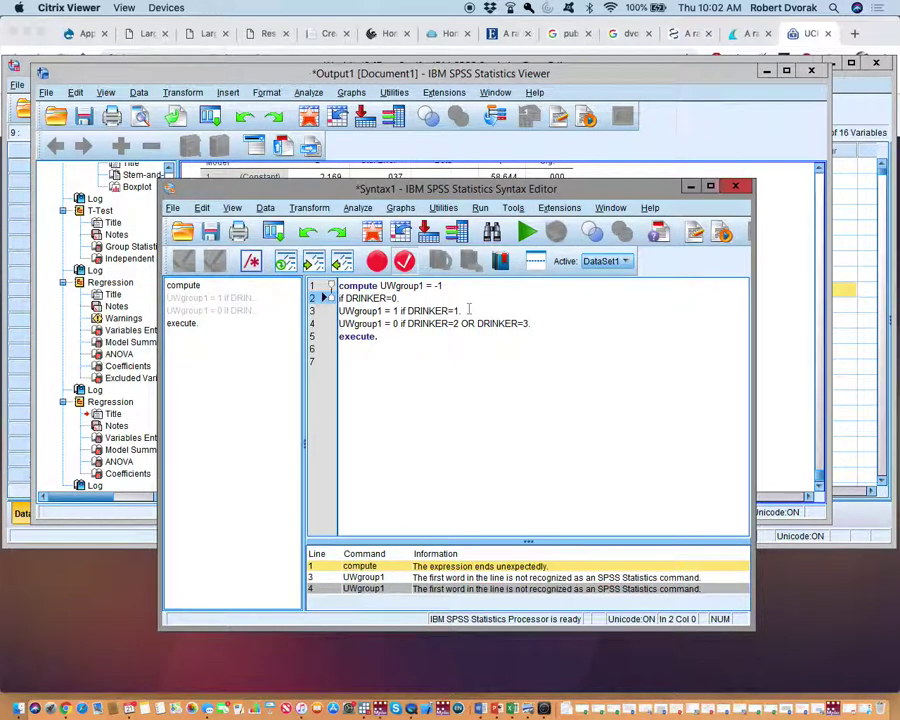
key("BackSpace")
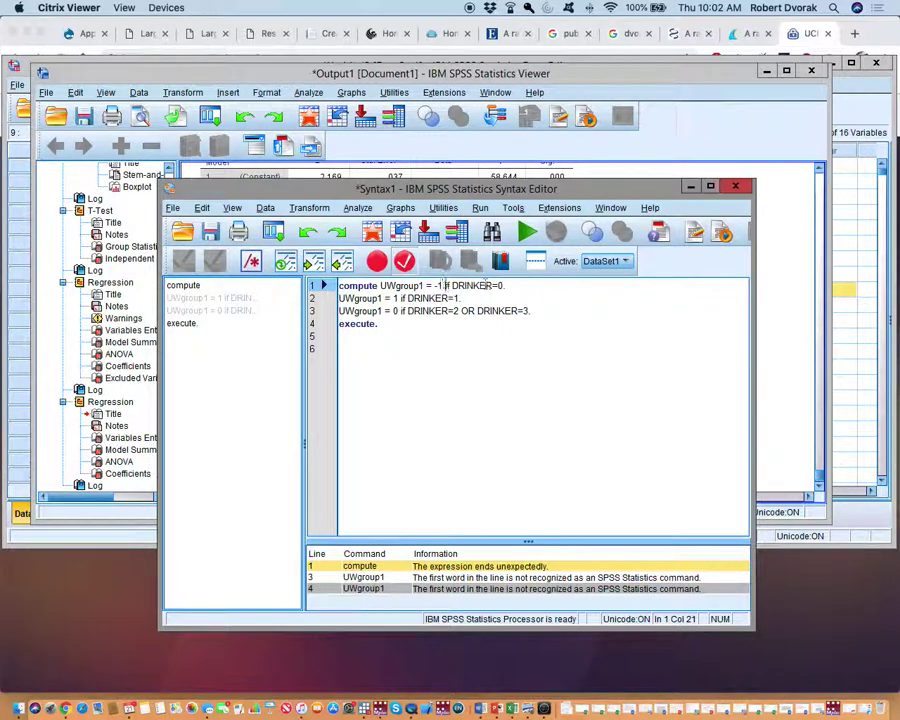
type(".")
key("Return")
type("if")
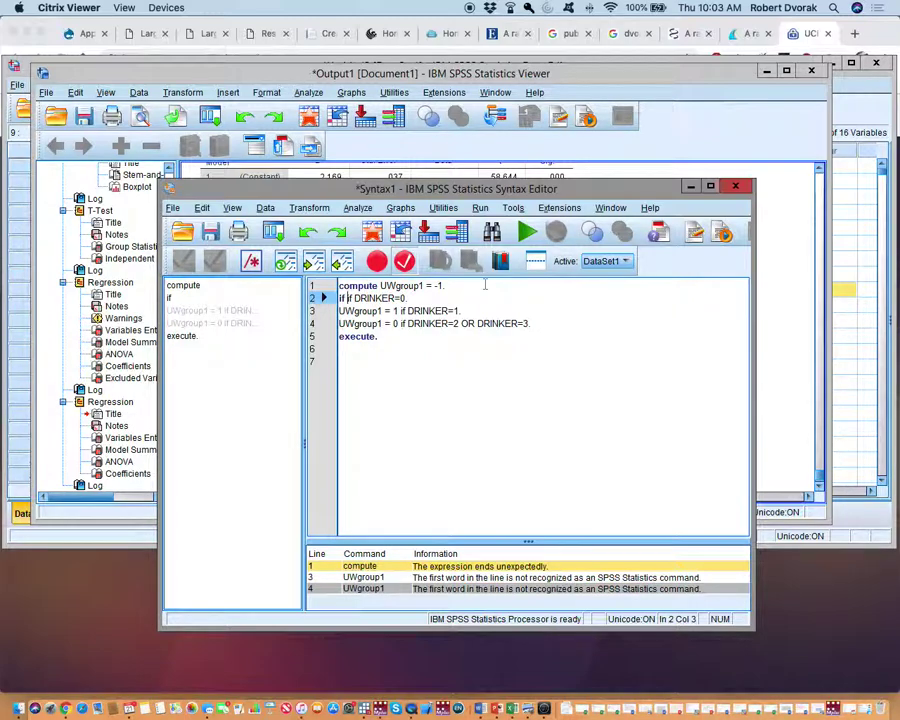
key("BackSpace")
type("f")
- Rewrite the if condition on the second line as "if DRINKER=1 UWgroup1=1"
key("Right")
key("Right")
key("Right")
key("Right")
key("Right")
key("Right")
key("Right")
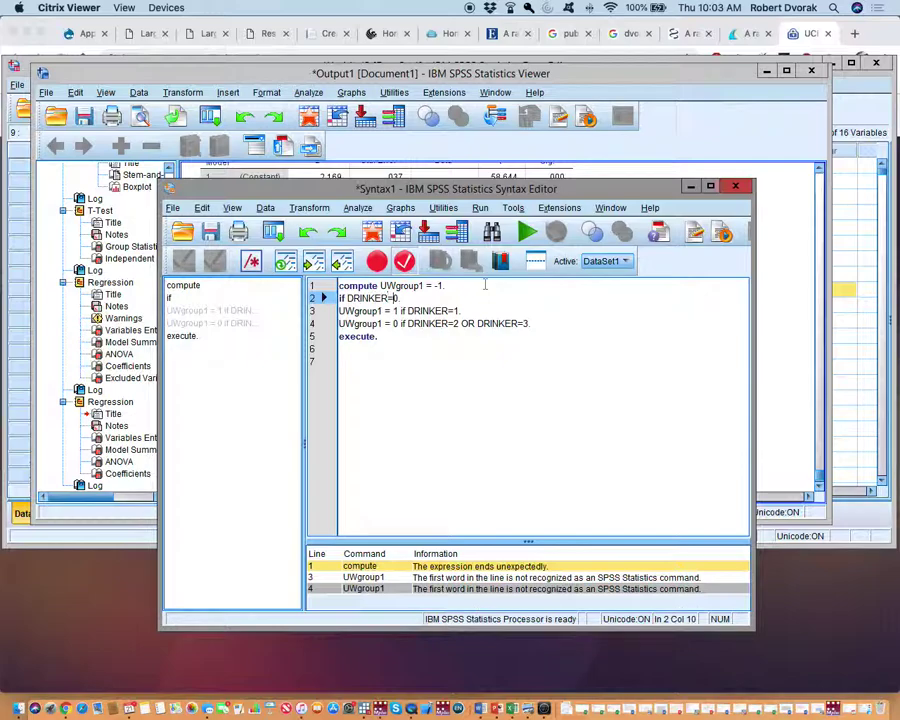
key("Right")
key("Right")
key("Delete")
key("BackSpace")
type("1 UWgroup1=1")
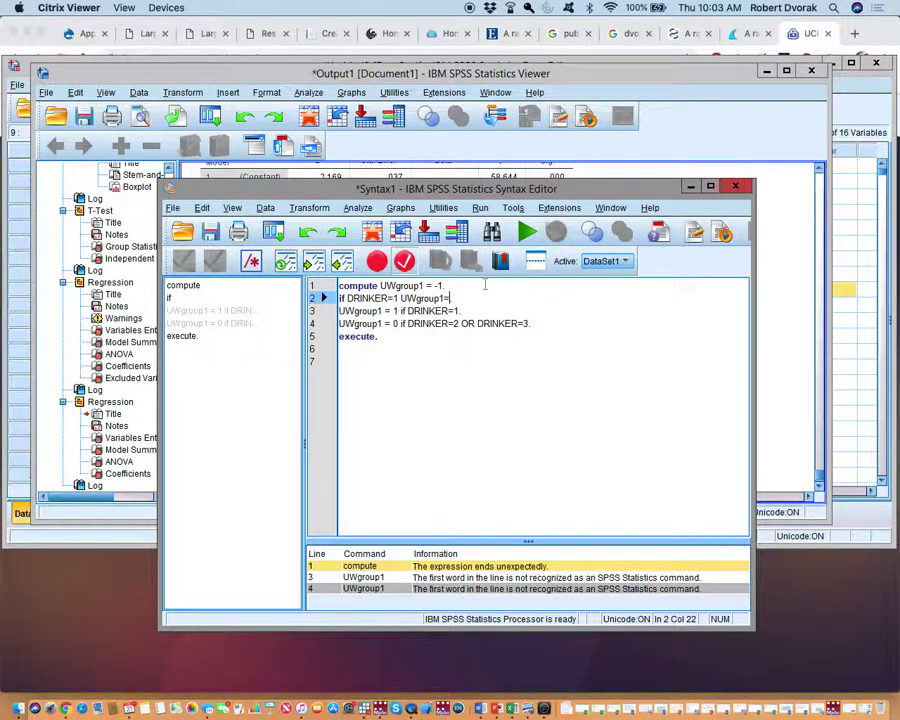
- Add the line "if DRINKER=2 UWgroup1 =0." below it and end the DRINKER=1 if statement with a period
key("Return")
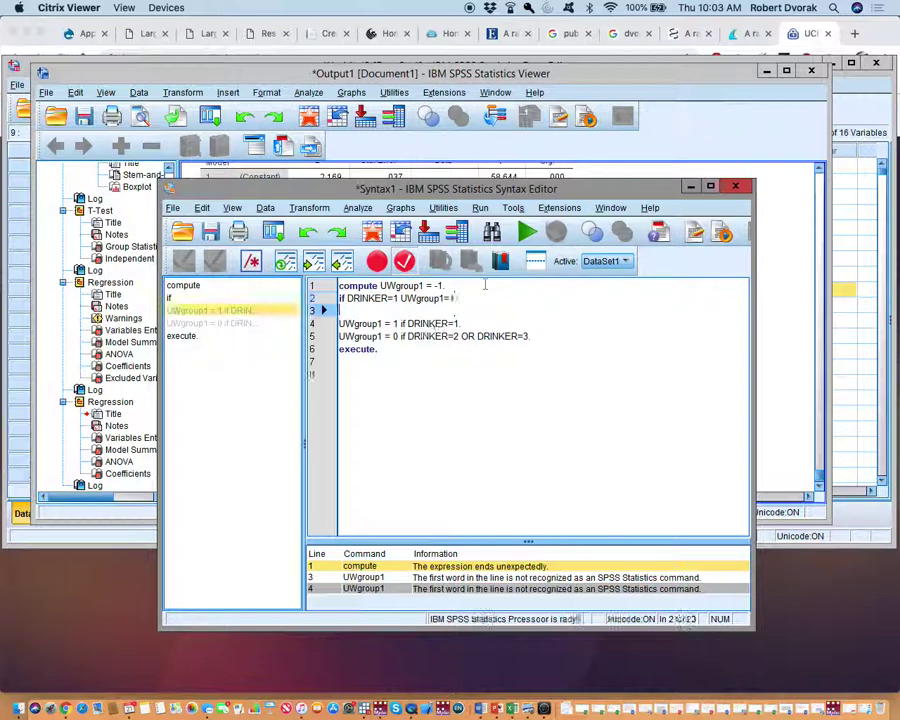
type("if DRINK")
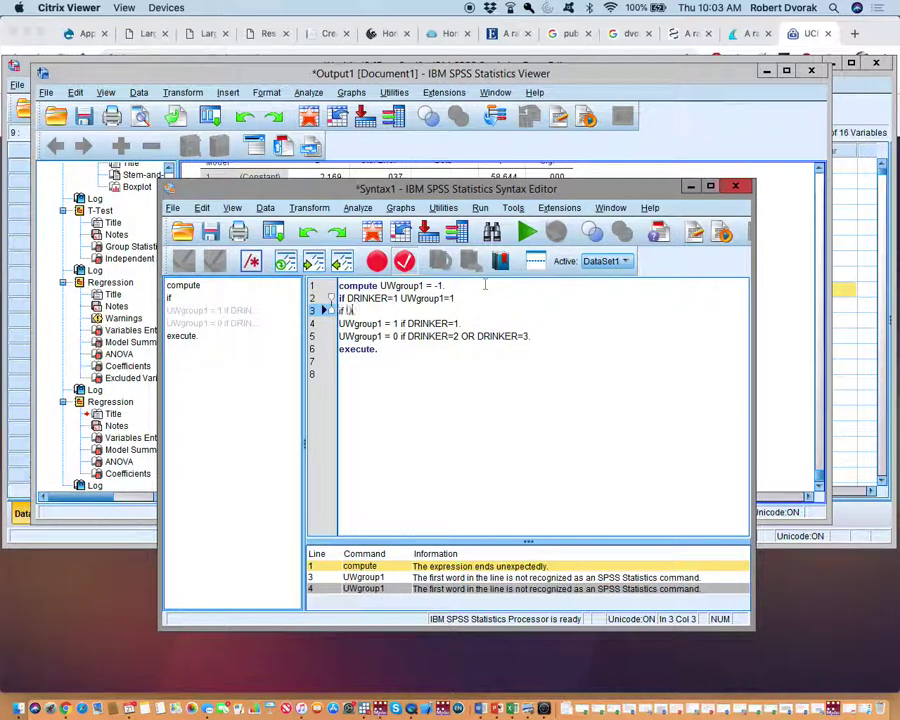
type("ER")
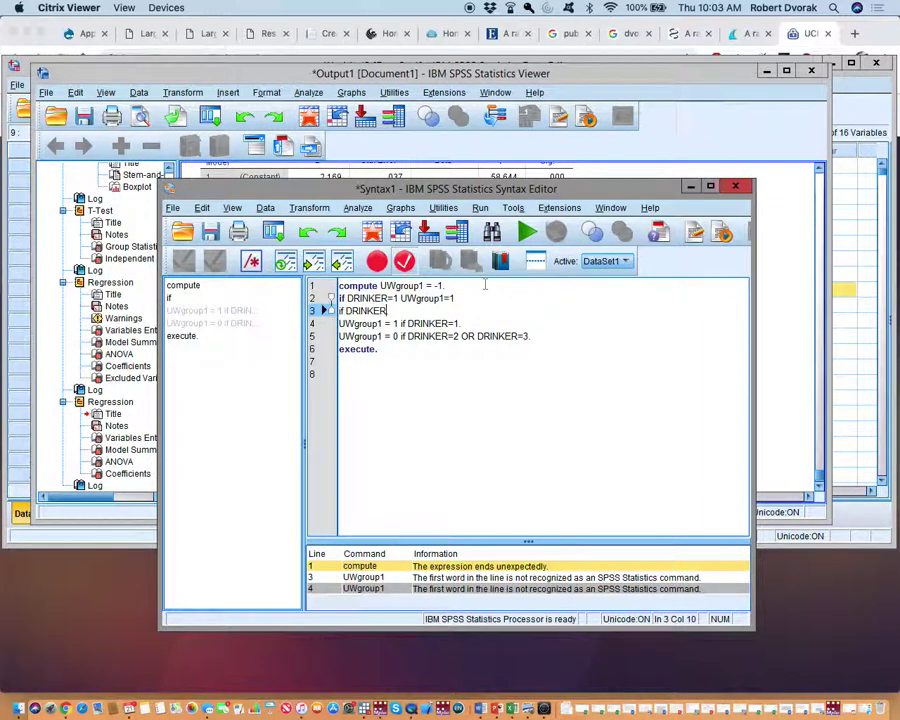
type("=")
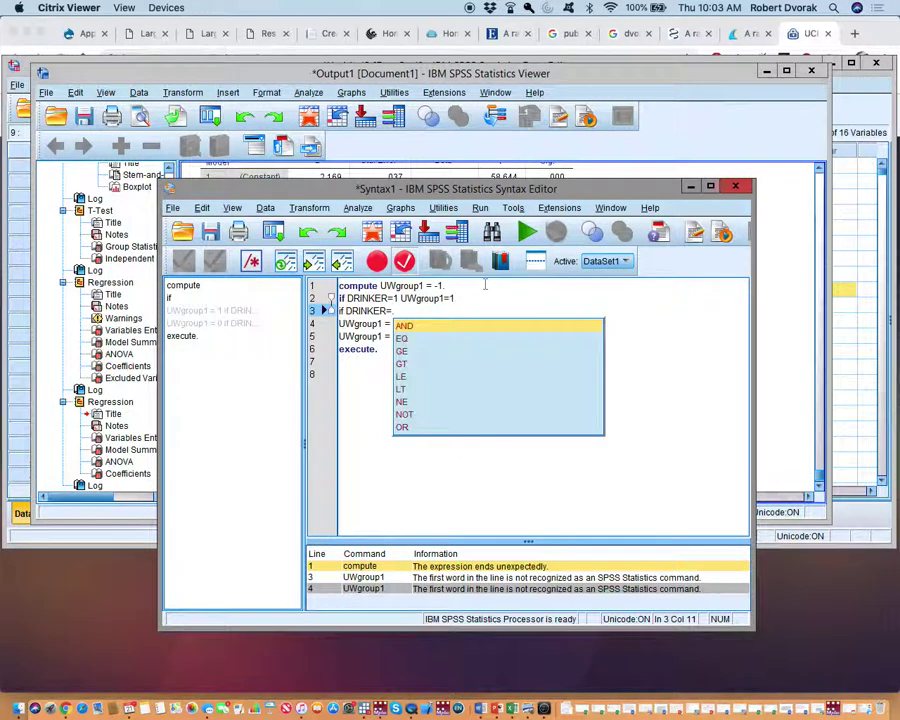
type("2 UWgroup1 =")
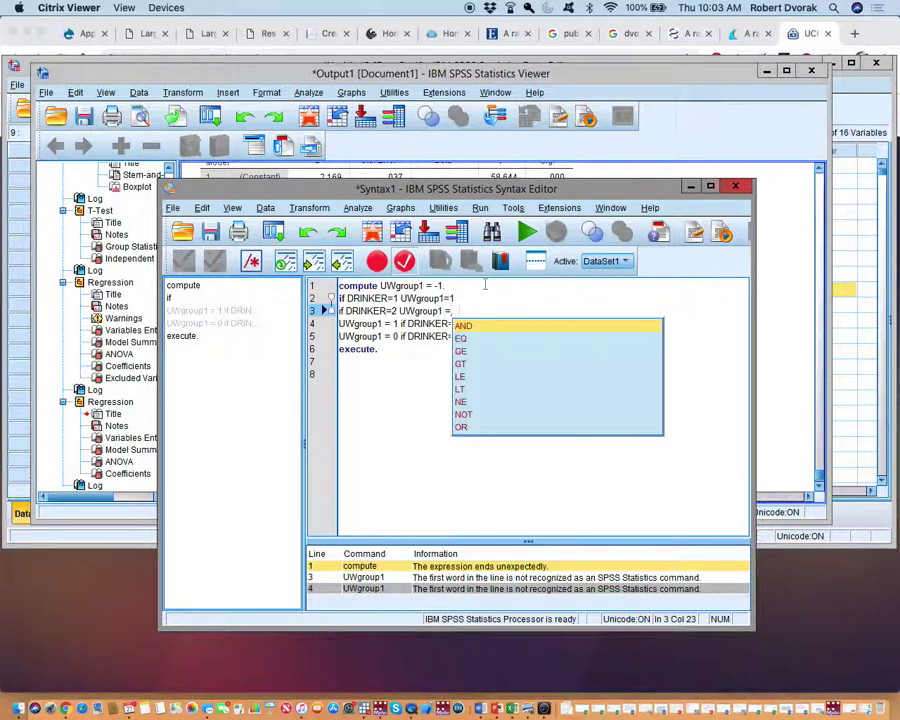
type(" 0.")
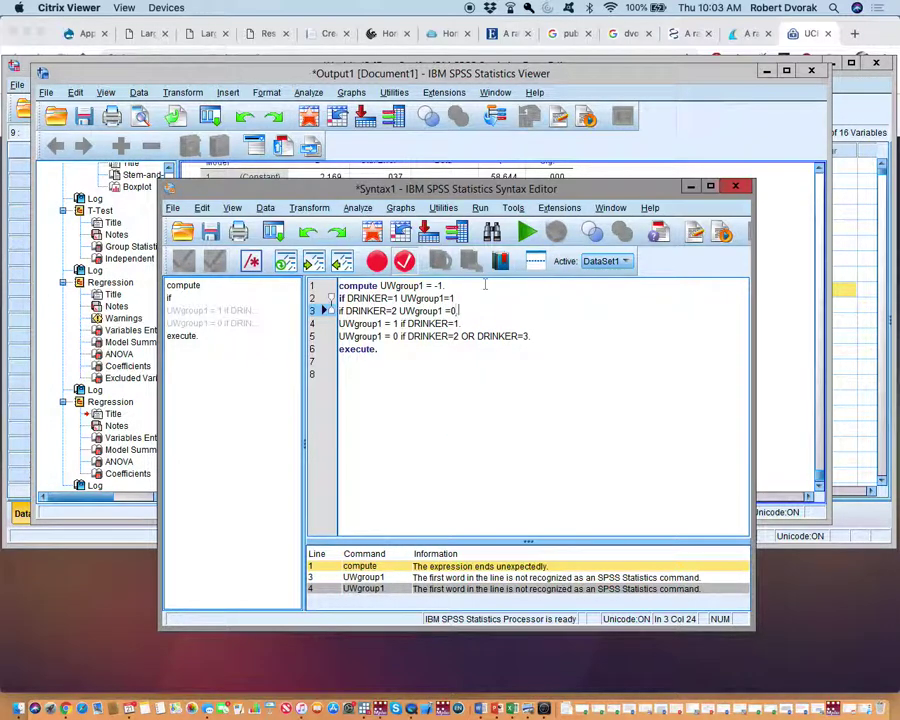
key("Return")
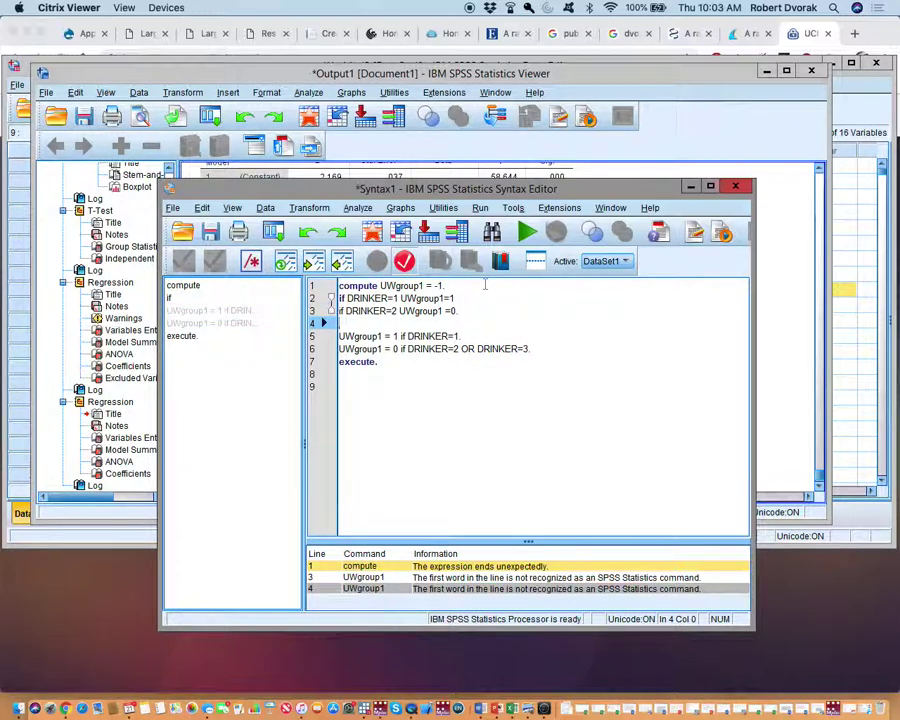
left_click(463, 298)
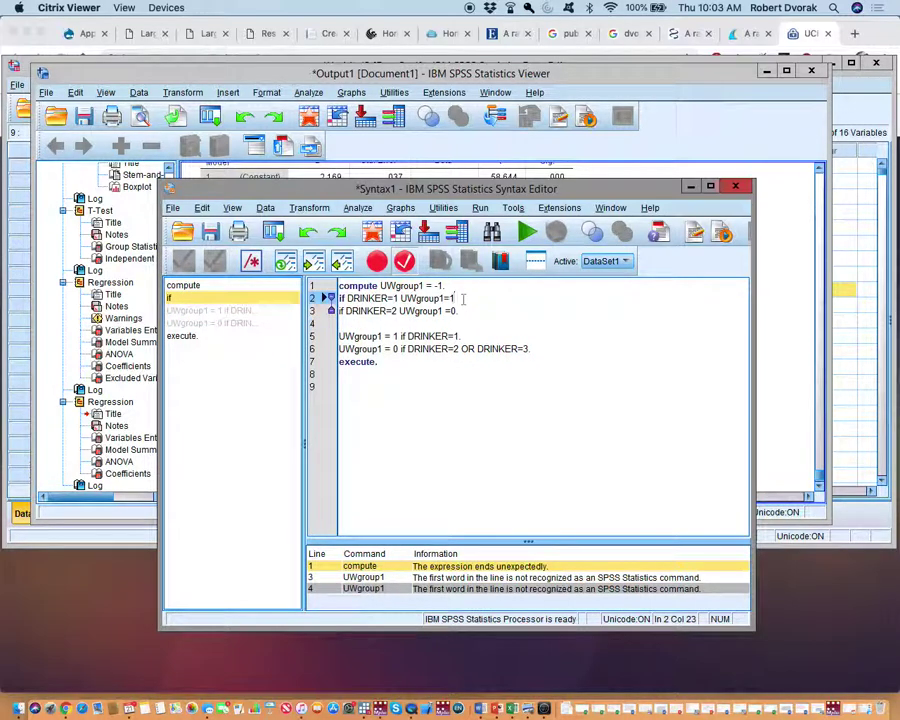
type(".")
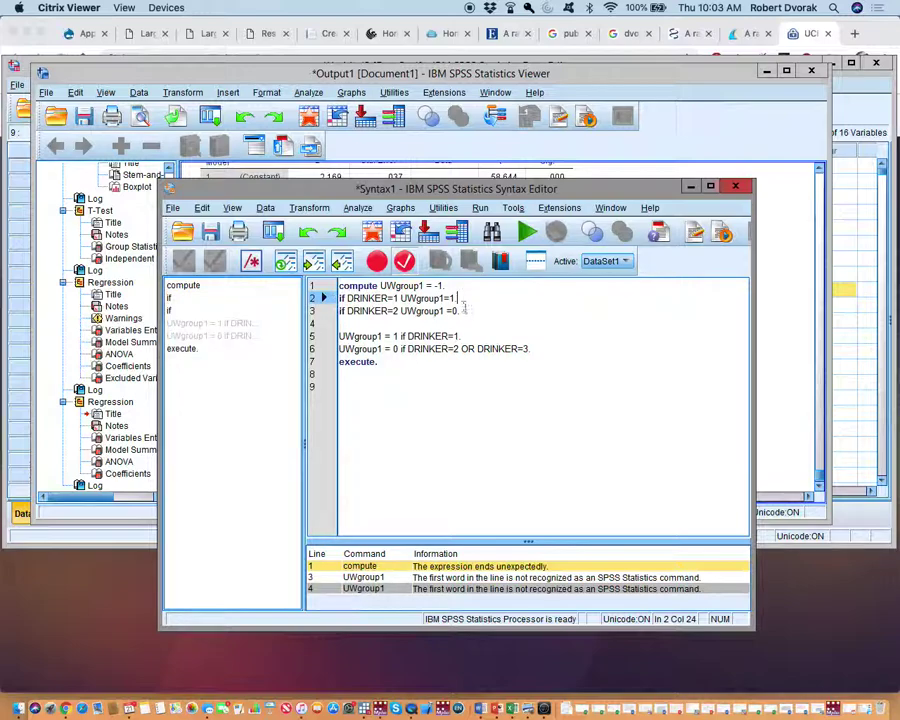
- Add the line "if DRINKER=3 UWgroup1=0." directly below the DRINKER=2 if statement
left_click(464, 310)
key("Return")
type("if")
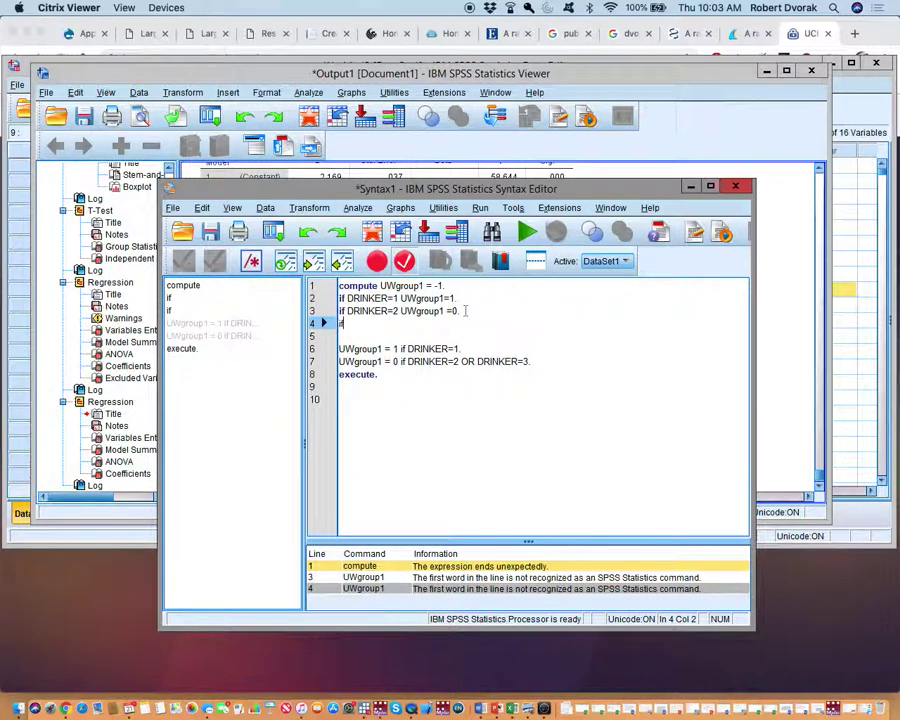
type(" DRINK")
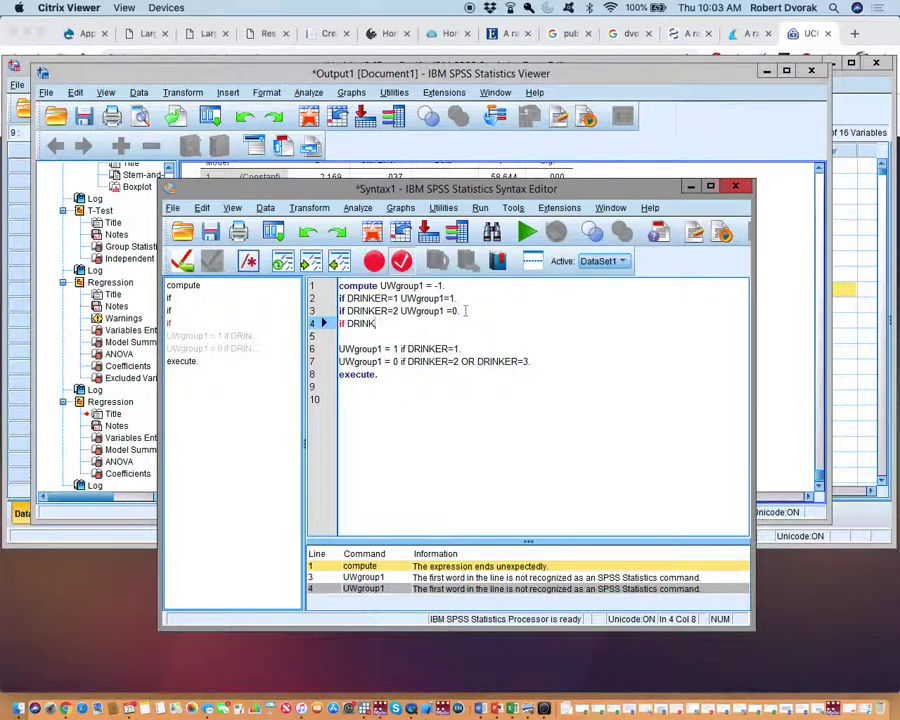
type("ER=3")
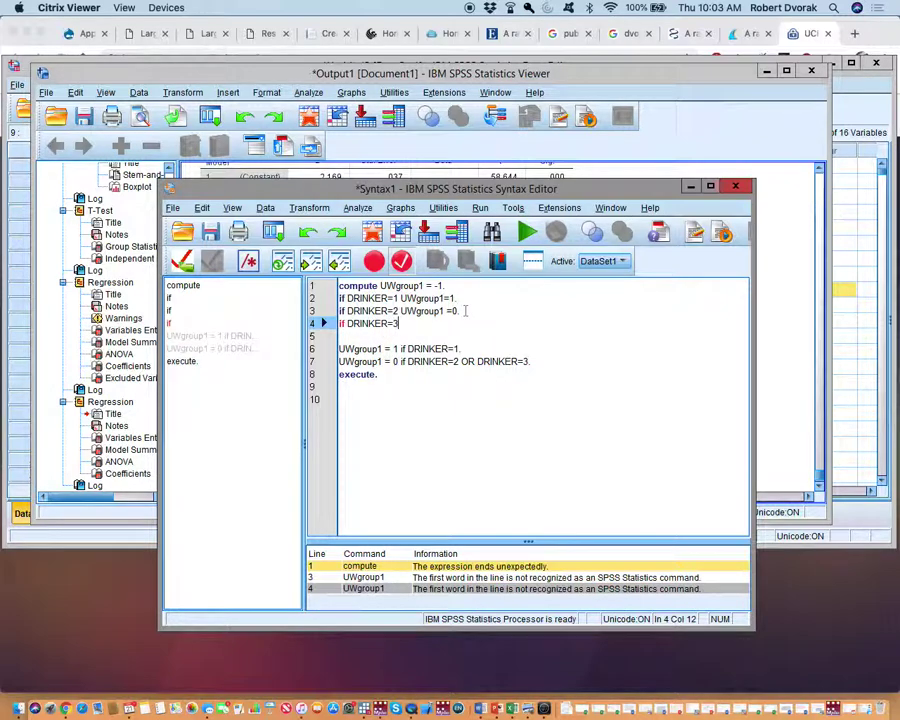
type(" UWgroup1=0")
type(".")
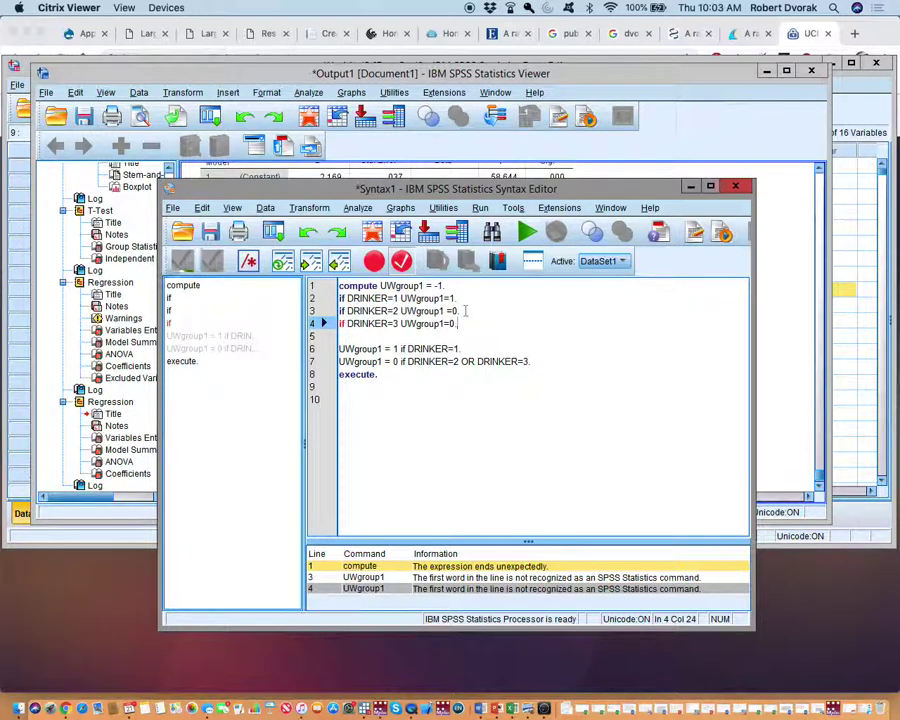
- Delete the two leftover UWgroup1 assignment lines and the blank line so that "execute." directly follows the DRINKER=3 if statement
left_click_drag(390, 370, 338, 348)
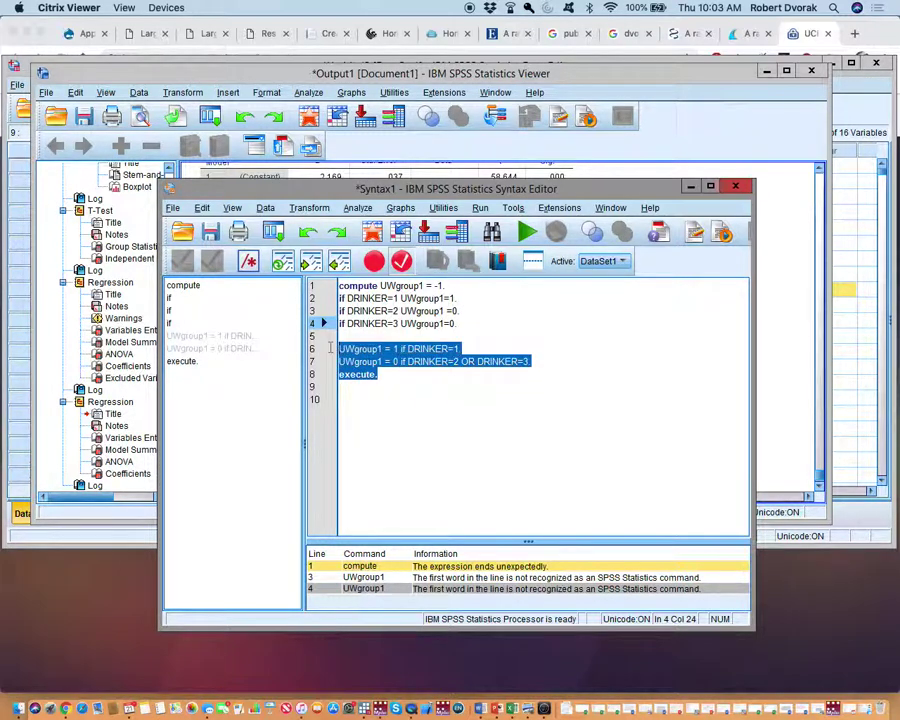
key("ctrl+r")
left_click_drag(525, 361, 338, 348)
key("Delete")
key("Delete")
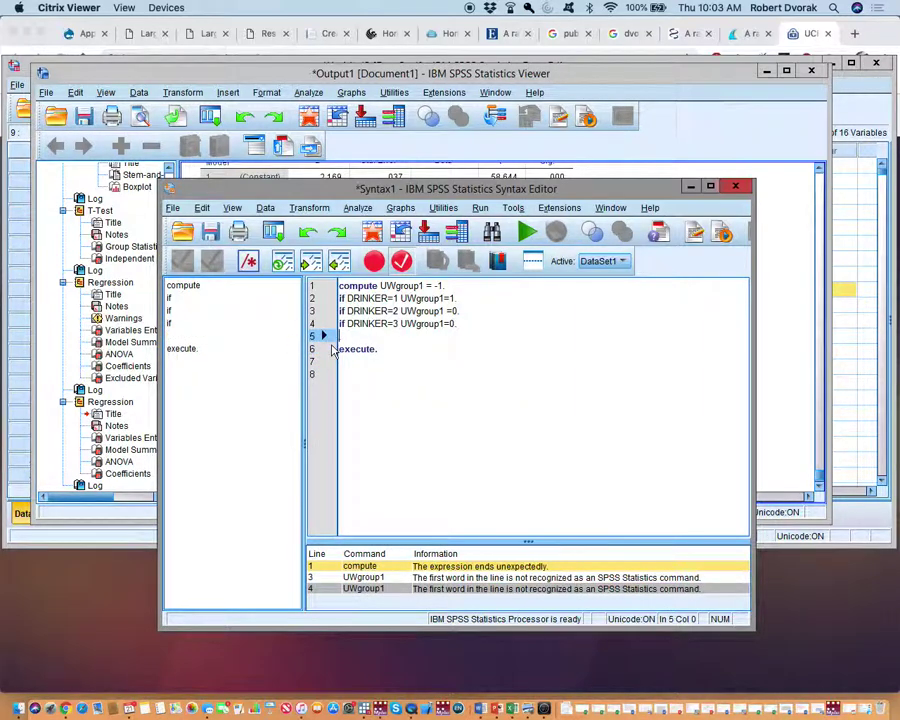
key("BackSpace")
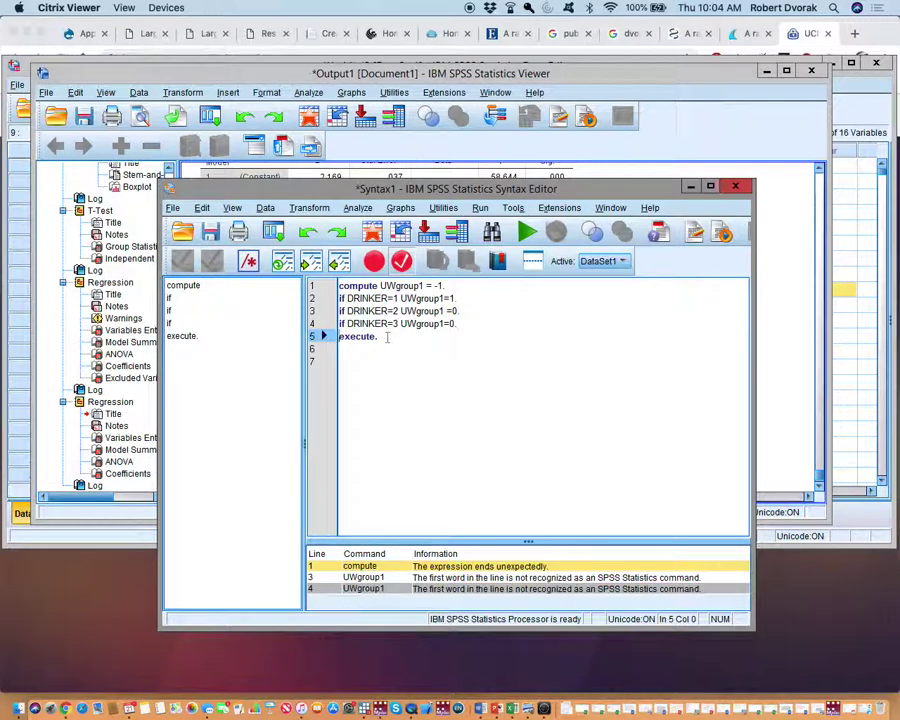
- Run the entire UWgroup1 syntax and inspect the UWgroup1 column in the Data Editor
left_click_drag(387, 337, 339, 286)
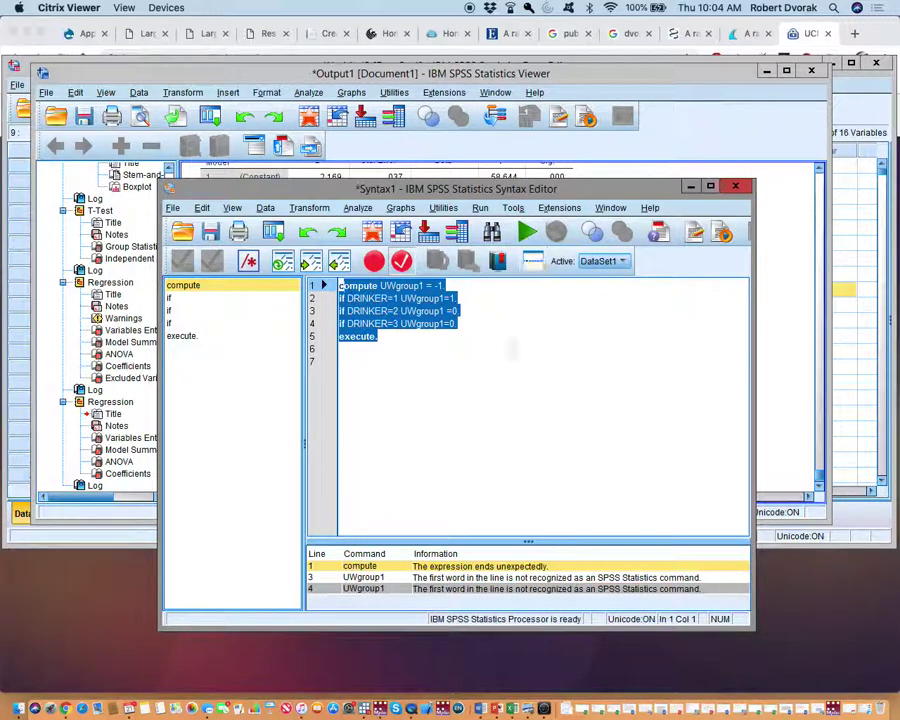
left_click(460, 348)
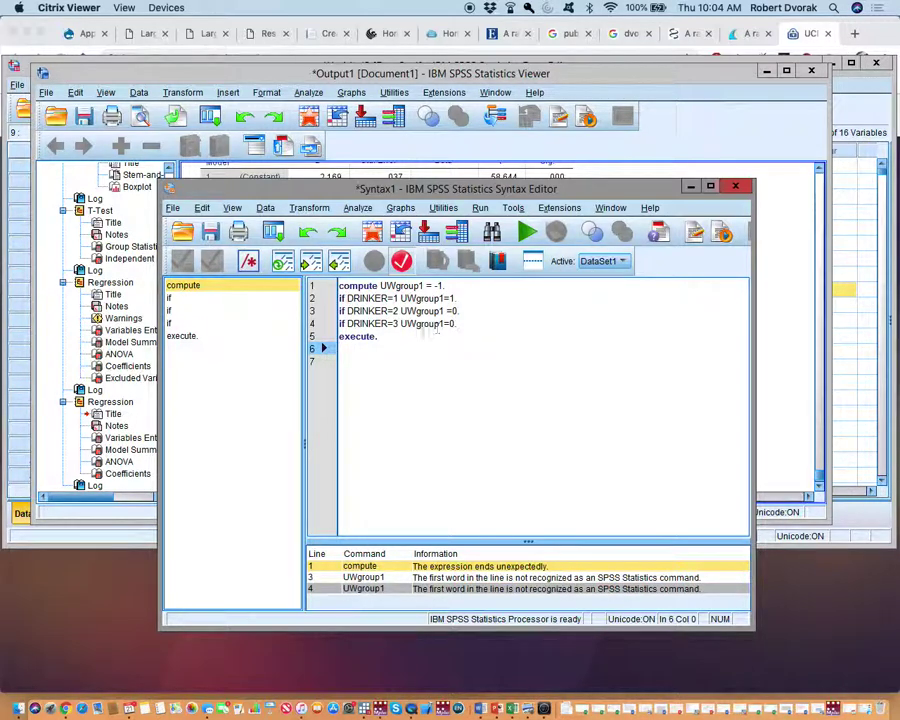
key("ctrl+a")
left_click(526, 232)
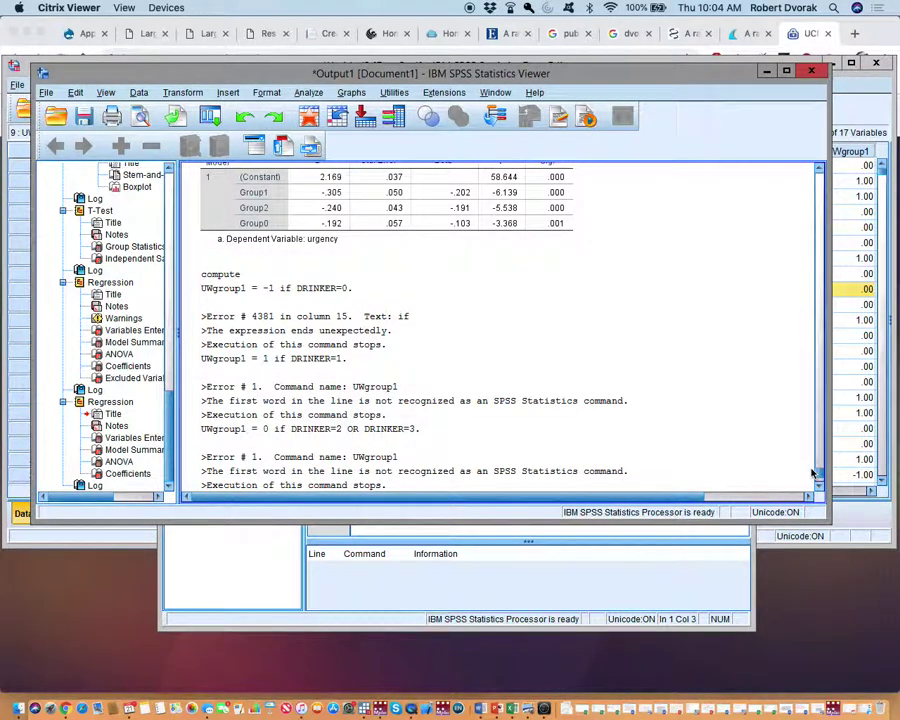
left_click(855, 450)
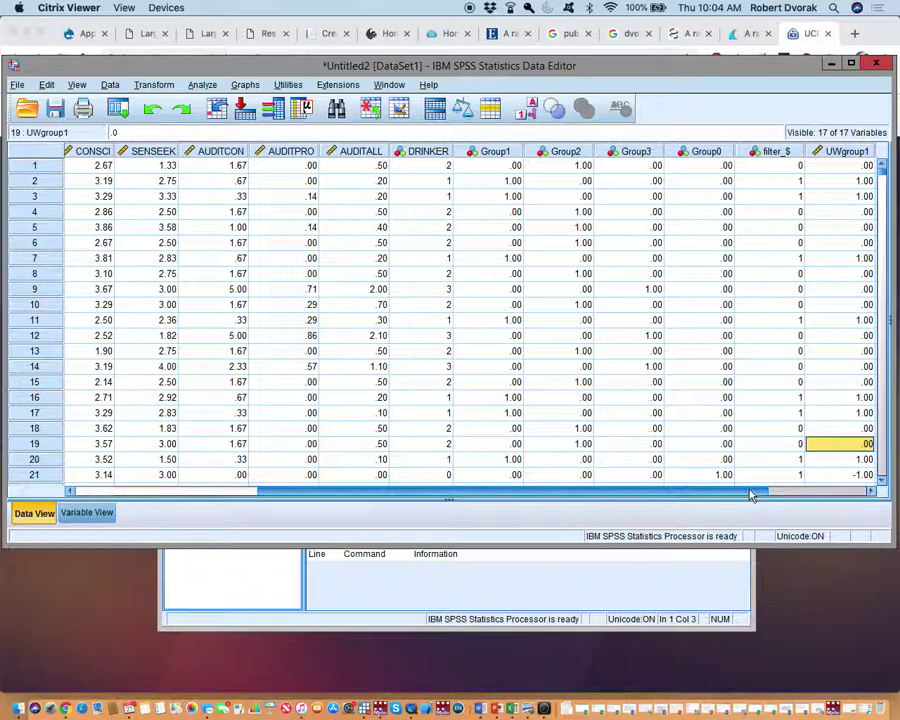
scroll(795, 488, "right", 2)
scroll(795, 488, "right", 2)
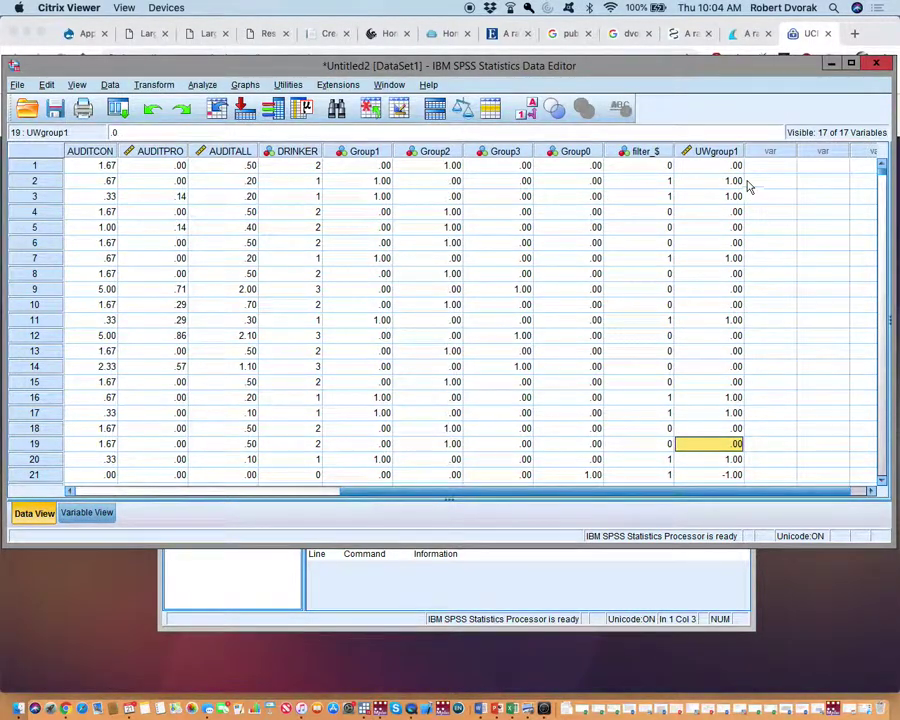
- Copy the complete UWgroup1 syntax block and paste three copies of it below the original, separated by blank lines
left_click(669, 575)
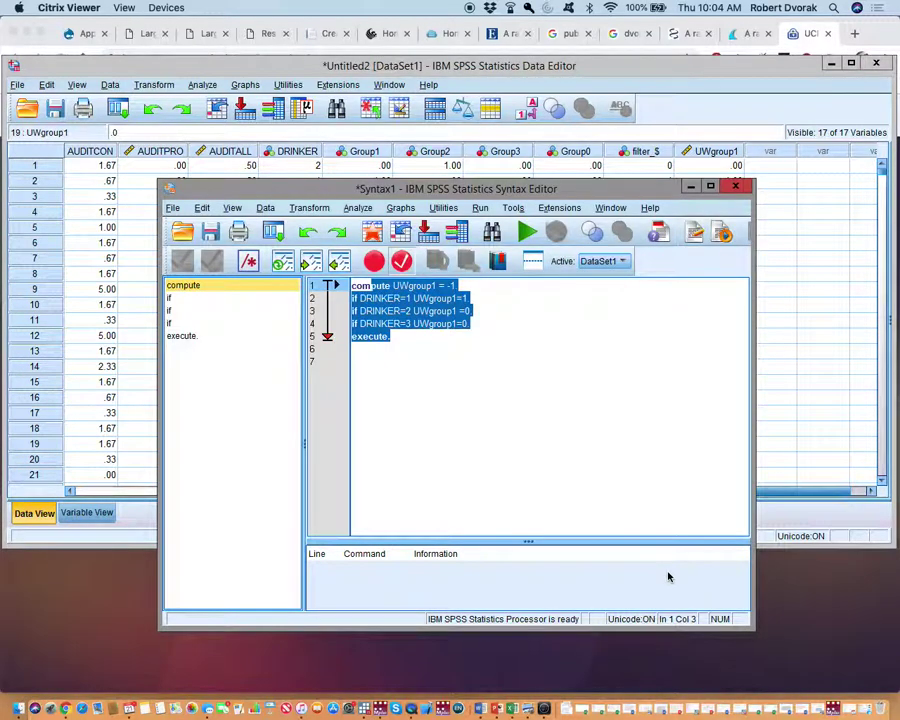
left_click(604, 436)
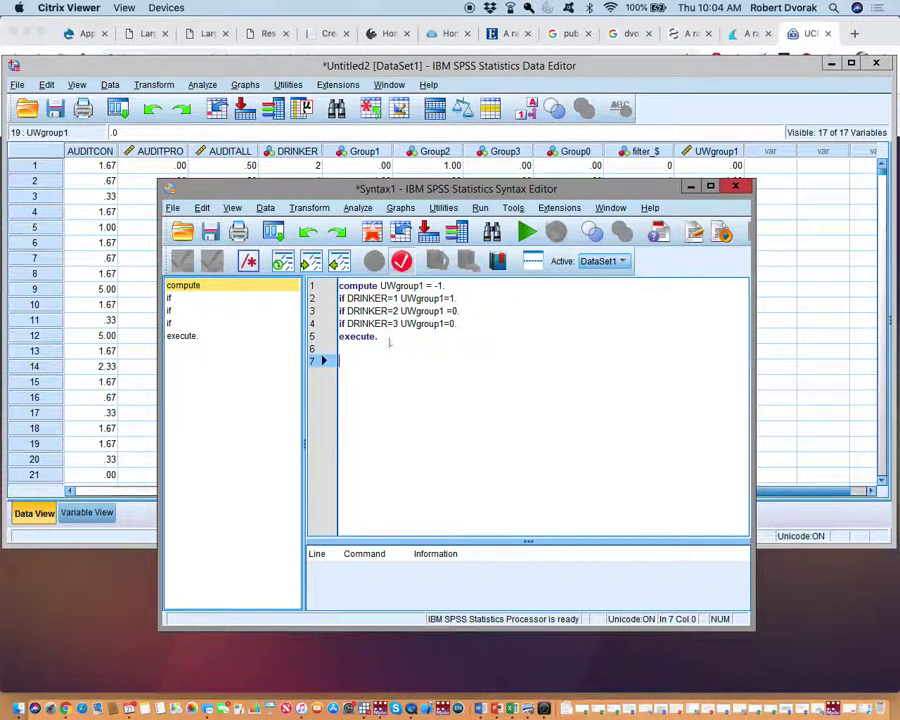
left_click_drag(444, 356, 340, 292)
key("ctrl+c")
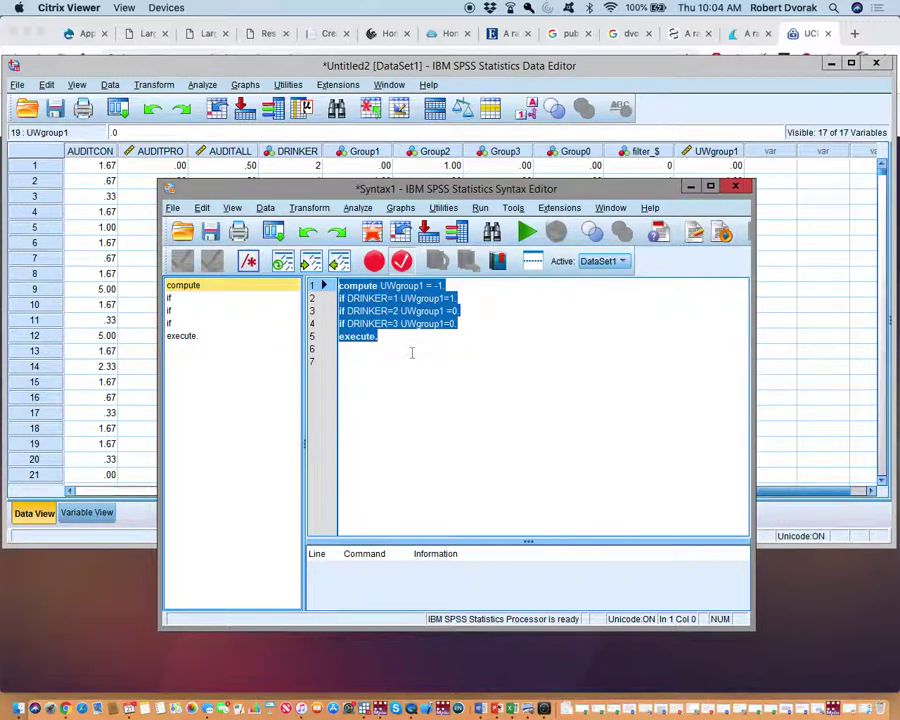
left_click(398, 343)
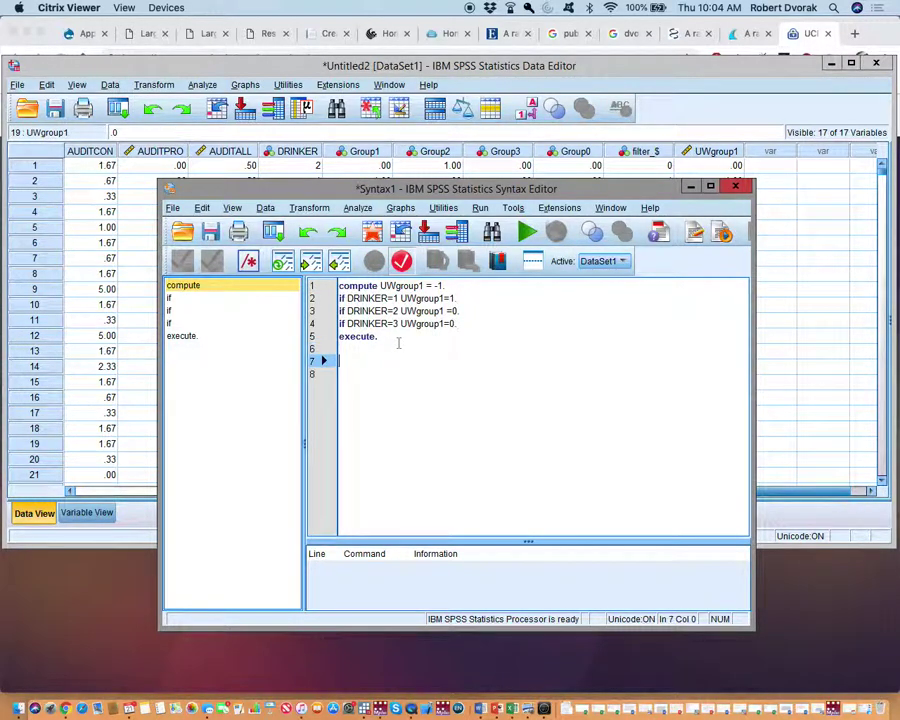
key("ctrl+v")
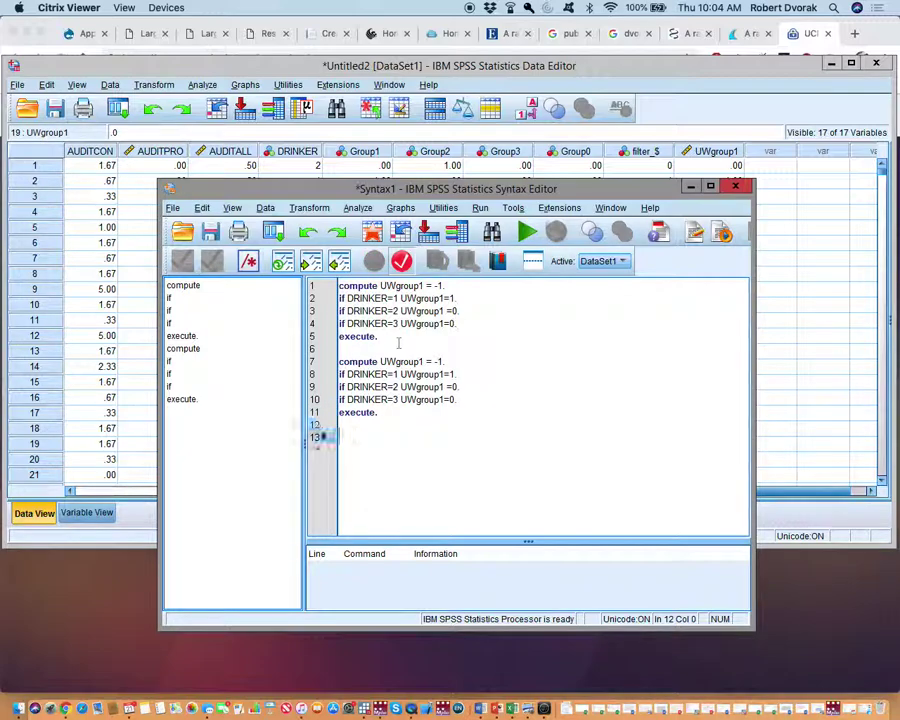
key("ctrl+v")
key("ctrl+v")
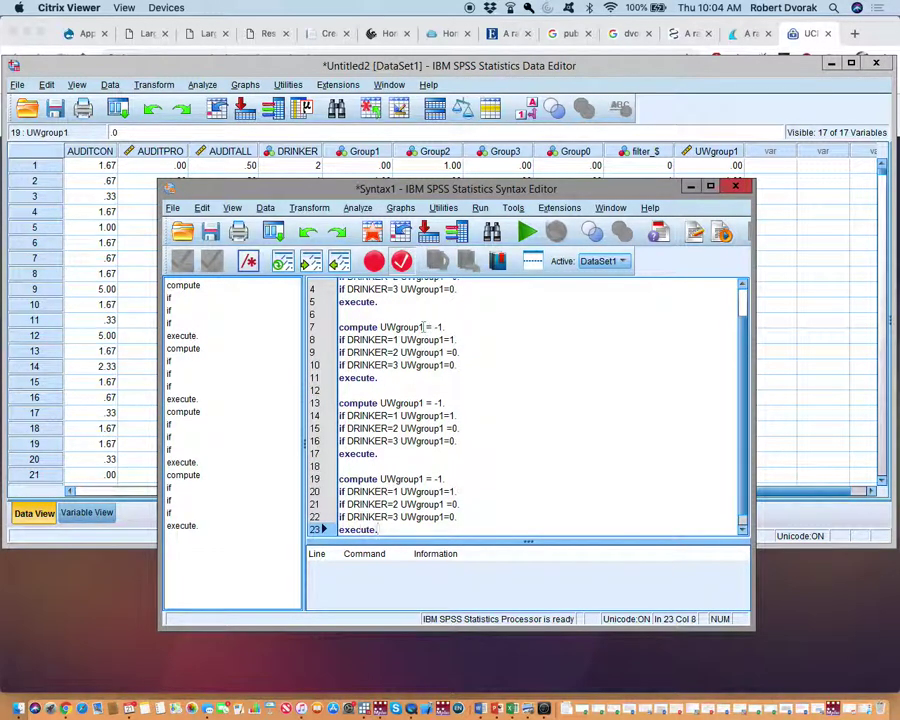
- Change the second block's first two lines to "compute UWgroup2 = -1." and "if DRINKER=2 UWgroup2=1."
left_click(424, 327)
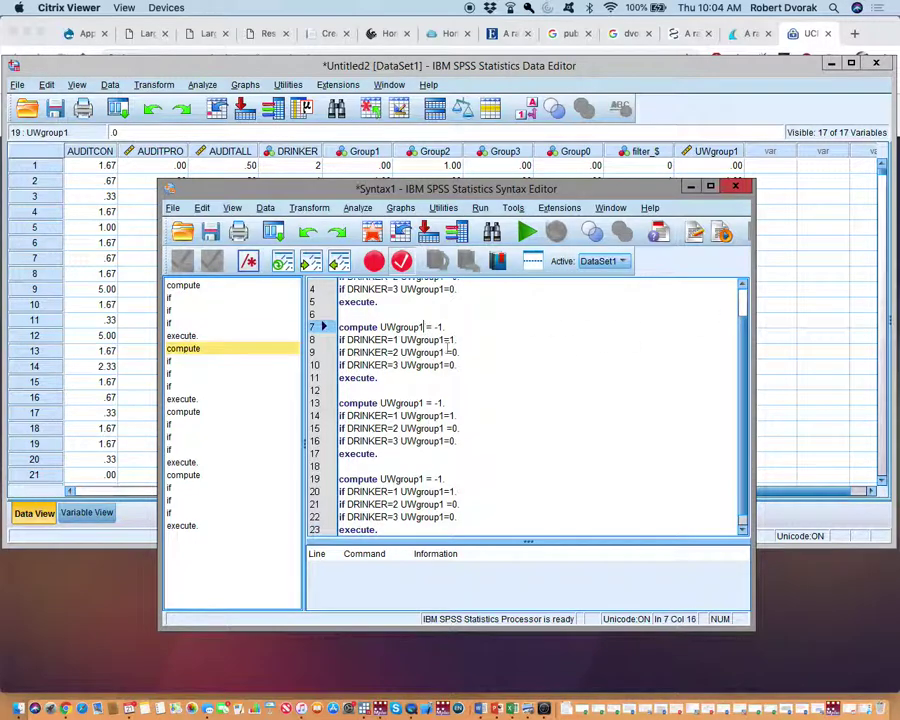
key("BackSpace")
type("2")
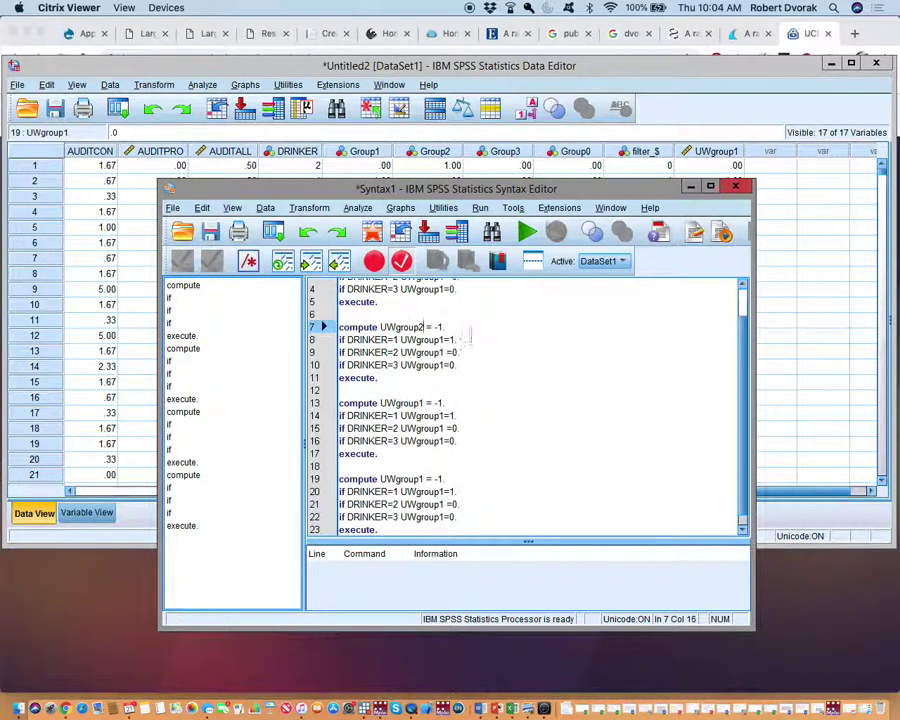
left_click(398, 339)
key("BackSpace")
type("2")
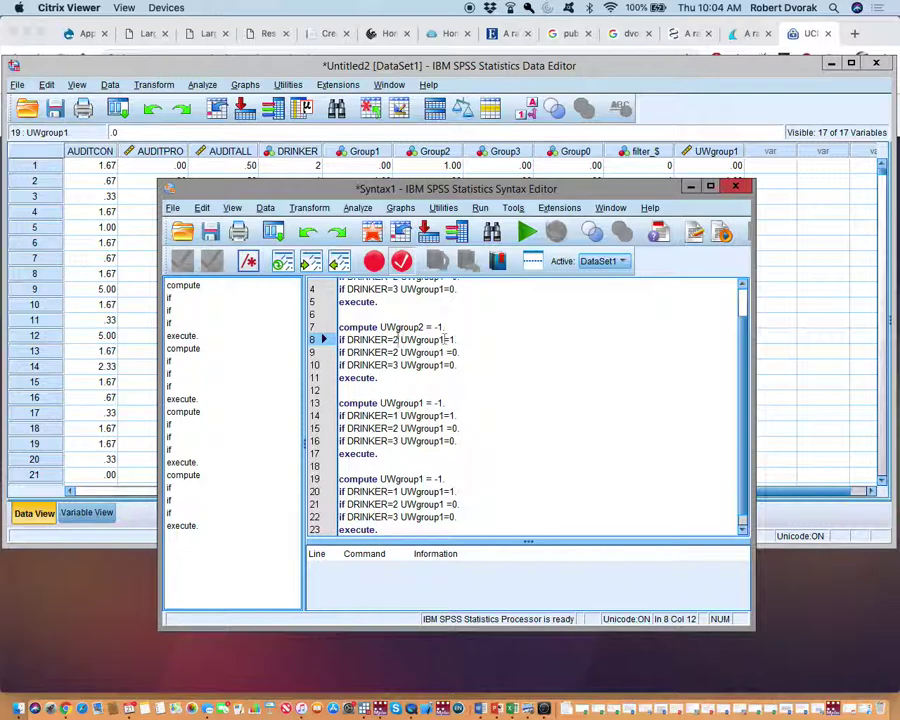
key("BackSpace")
type("2")
- Change the second block's remaining if lines to "if DRINKER=0 UWgroup2 =0." and "if DRINKER=3 UWgroup2=0."
left_click(397, 352)
key("BackSpace")
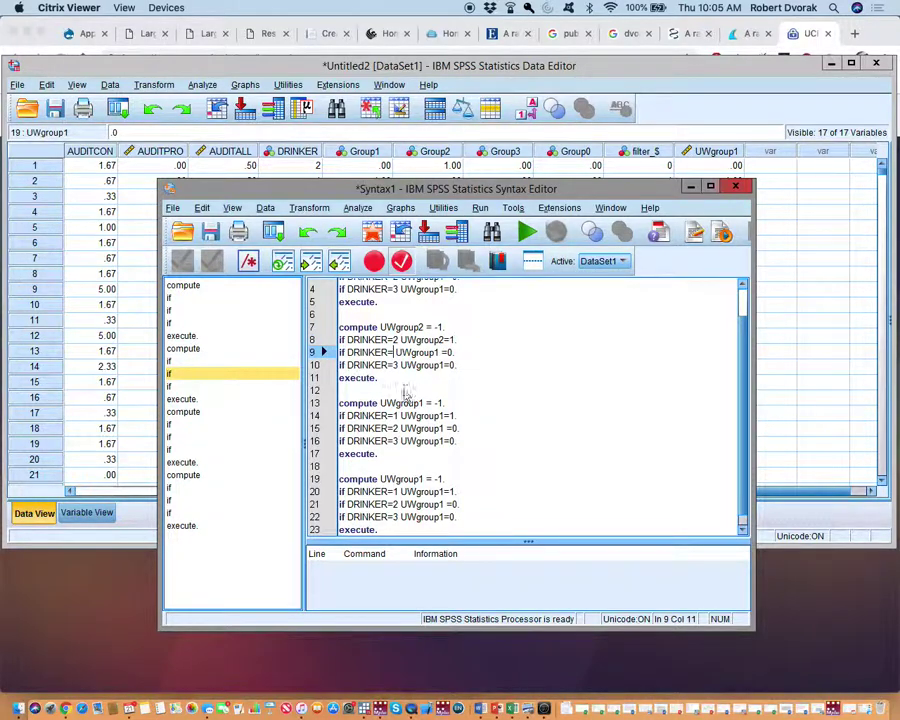
type("0")
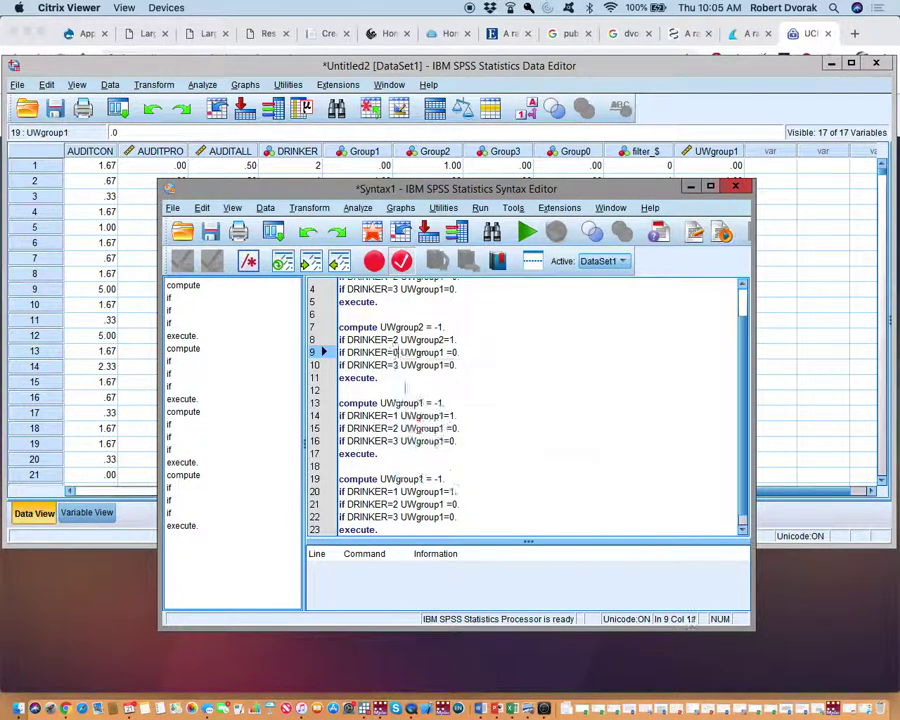
left_click(445, 352)
key("BackSpace")
left_click(445, 365)
key("BackSpace")
type("2")
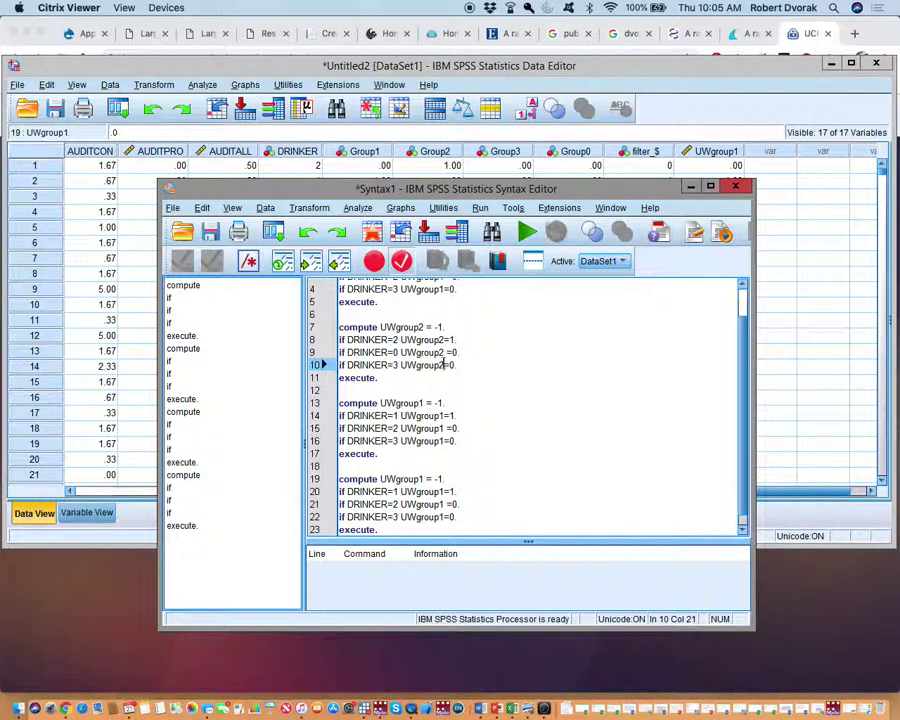
left_click(466, 365)
- Delete the edited UWgroup2 block and leave a single blank line between the first block and the next copy
left_click_drag(400, 378, 327, 329)
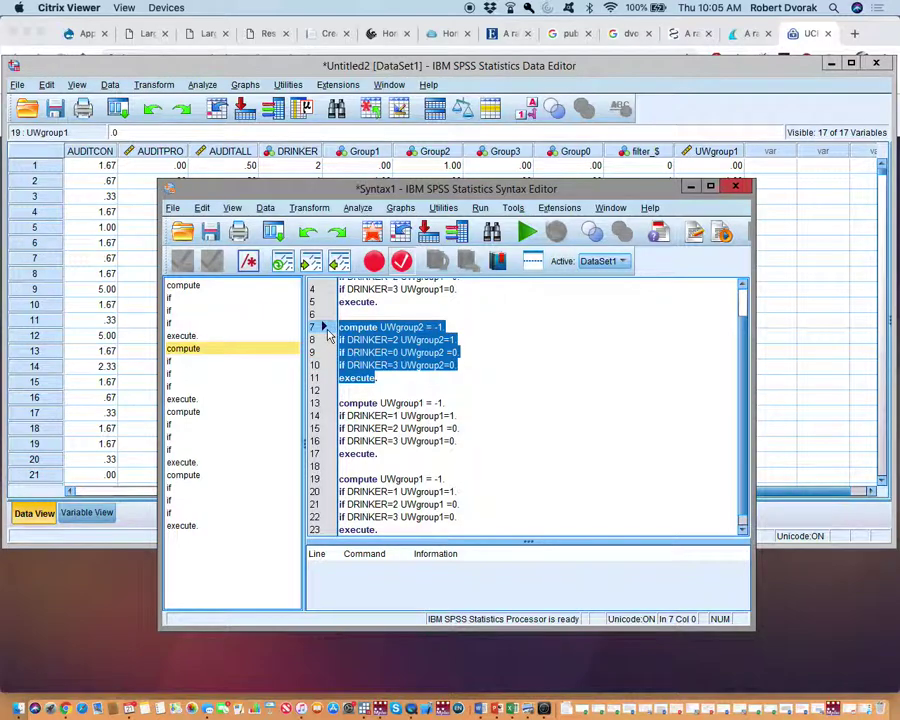
key("Delete")
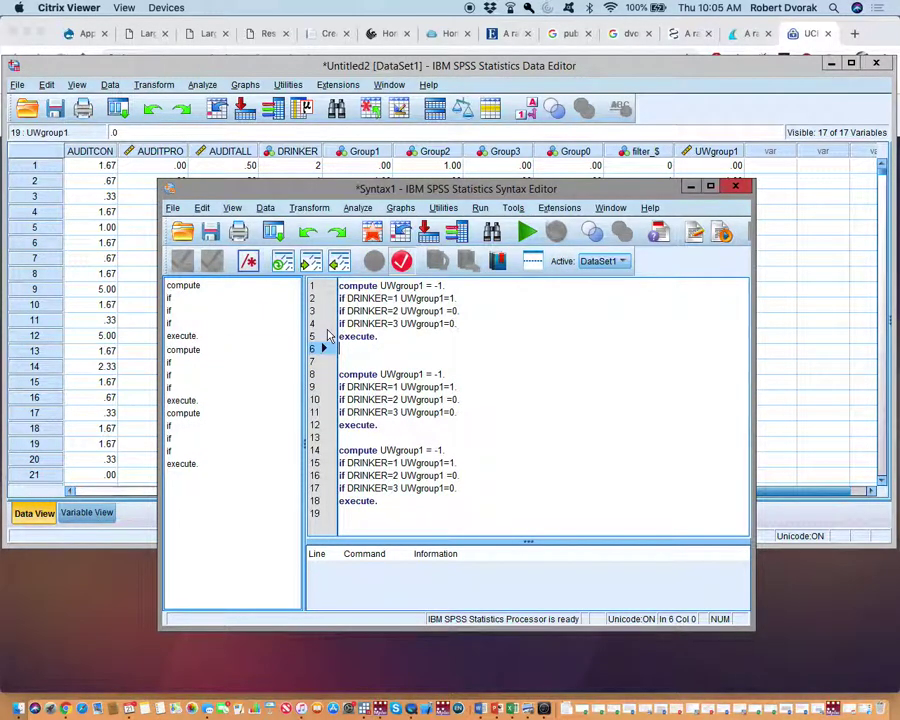
key("BackSpace")
key("Delete")
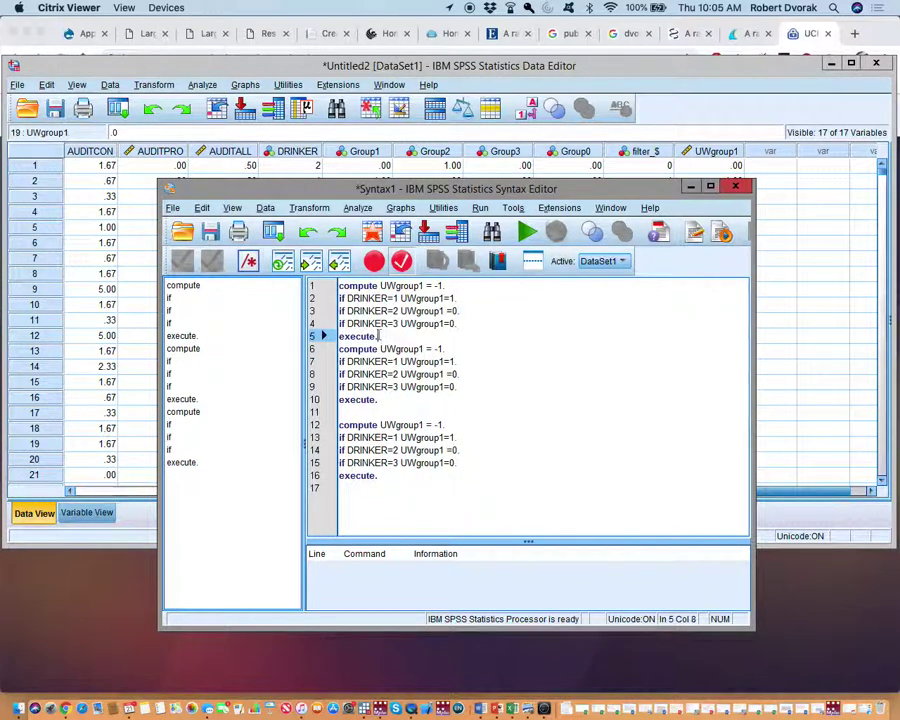
key("Return")
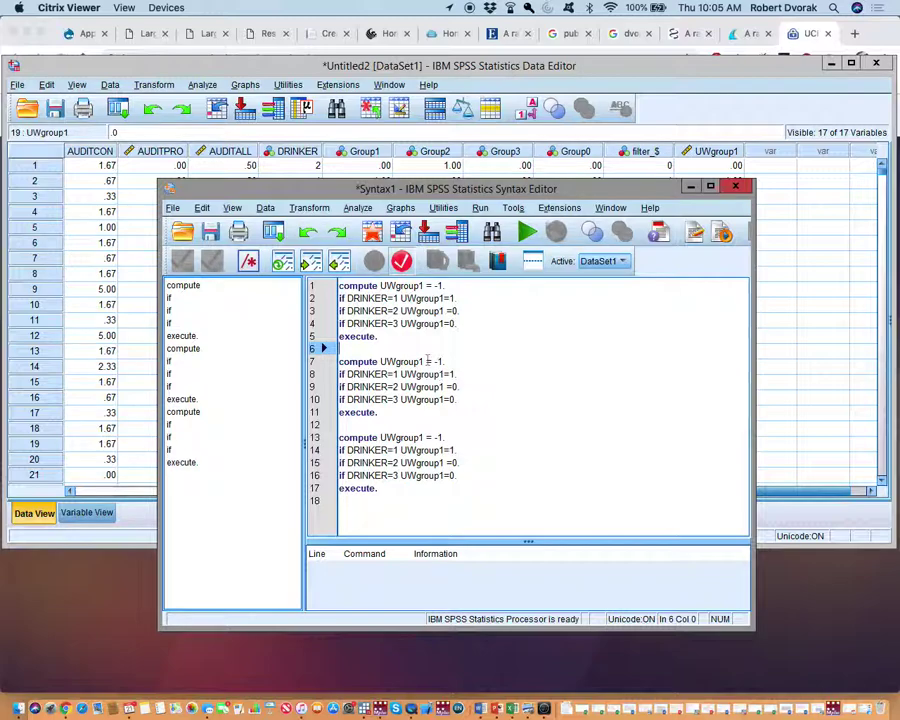
- Change the second block's first two lines to "compute UWgroup2 = -1." and "if DRINKER=1 UWgroup2=0."
left_click(425, 361)
key("BackSpace")
type("2")
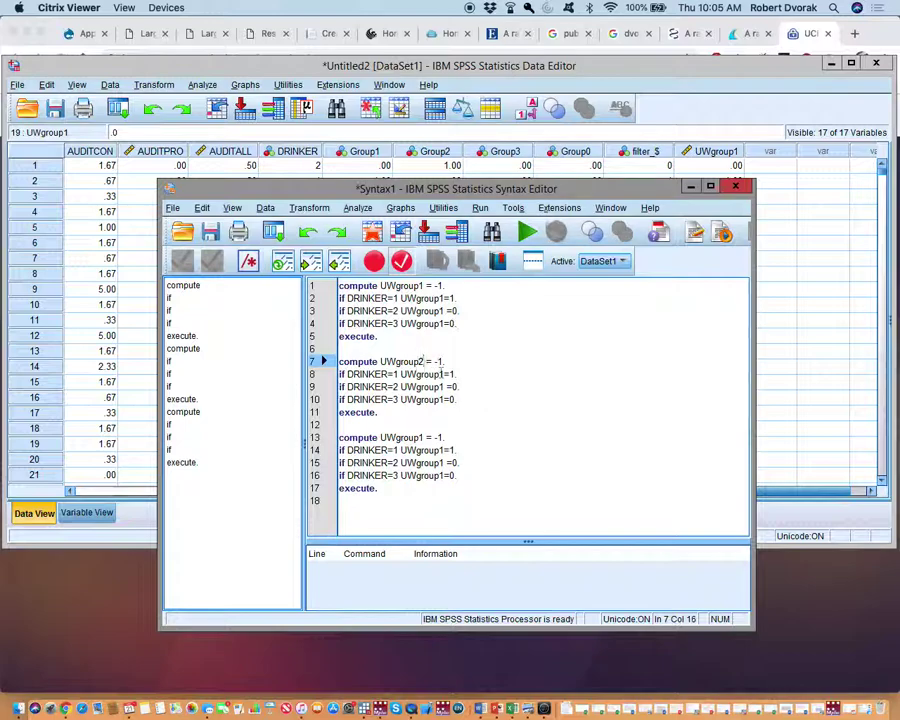
left_click(445, 374)
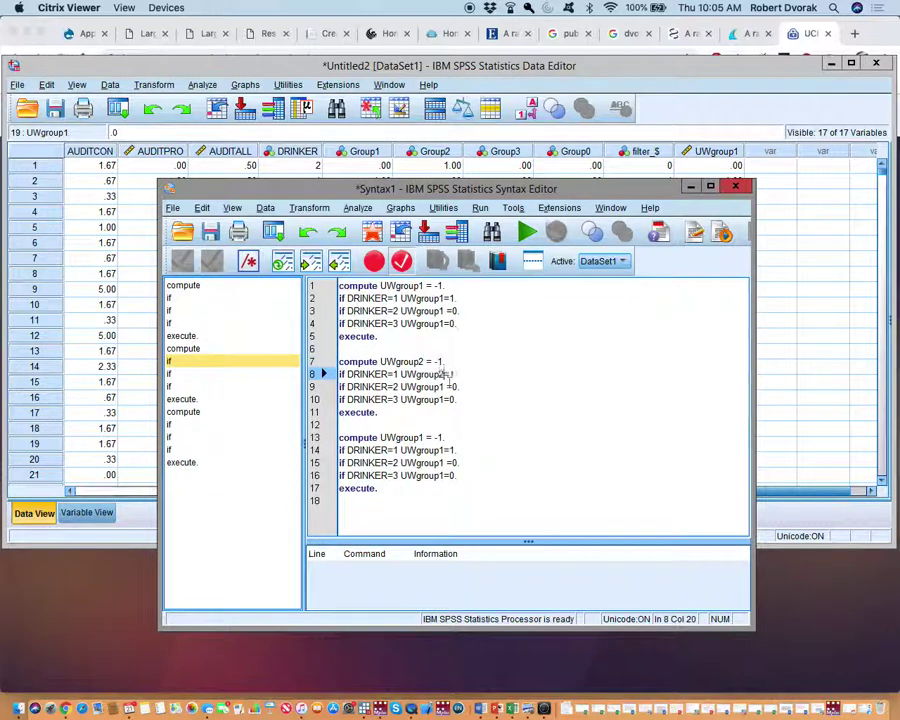
type("2=1")
key("Right")
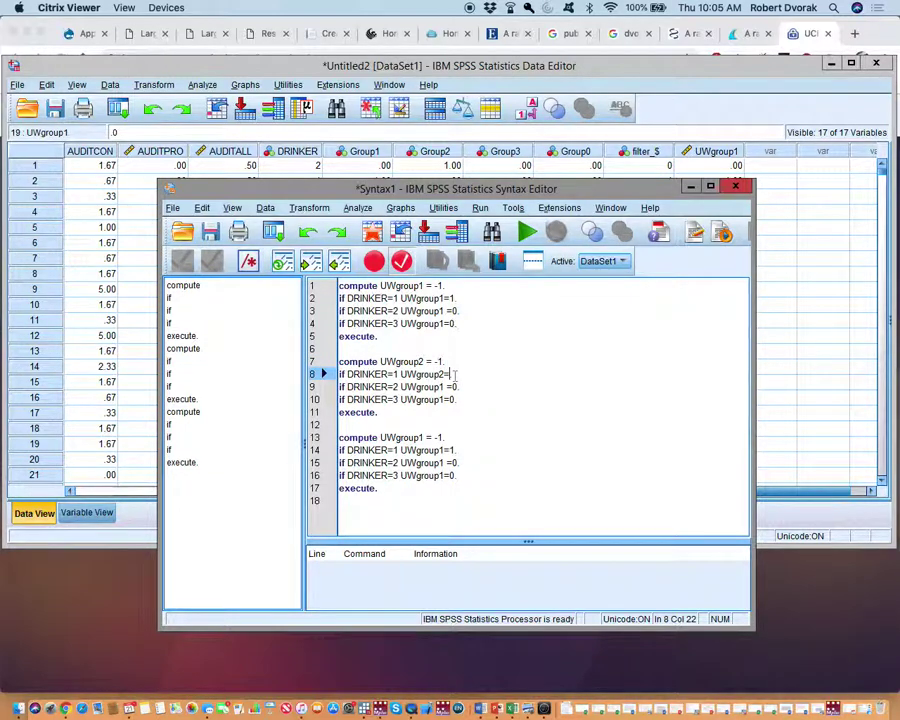
- Change the second block's other if lines to "if DRINKER=2 UWgroup2 =1." and "if DRINKER=3 UWgroup2=0."
left_click(441, 386)
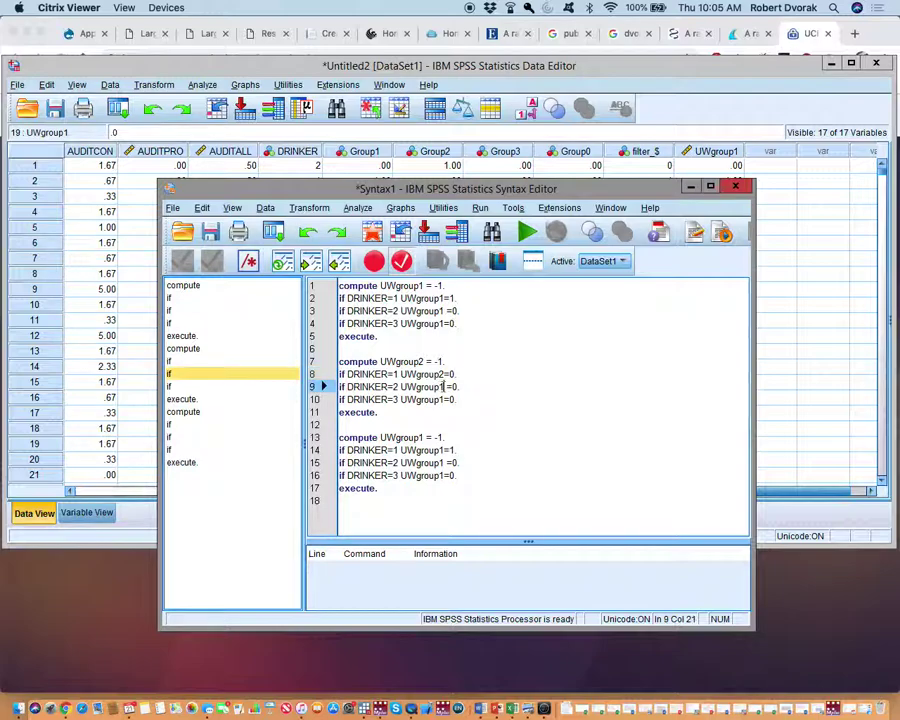
type("2")
key("Delete")
left_click(461, 387)
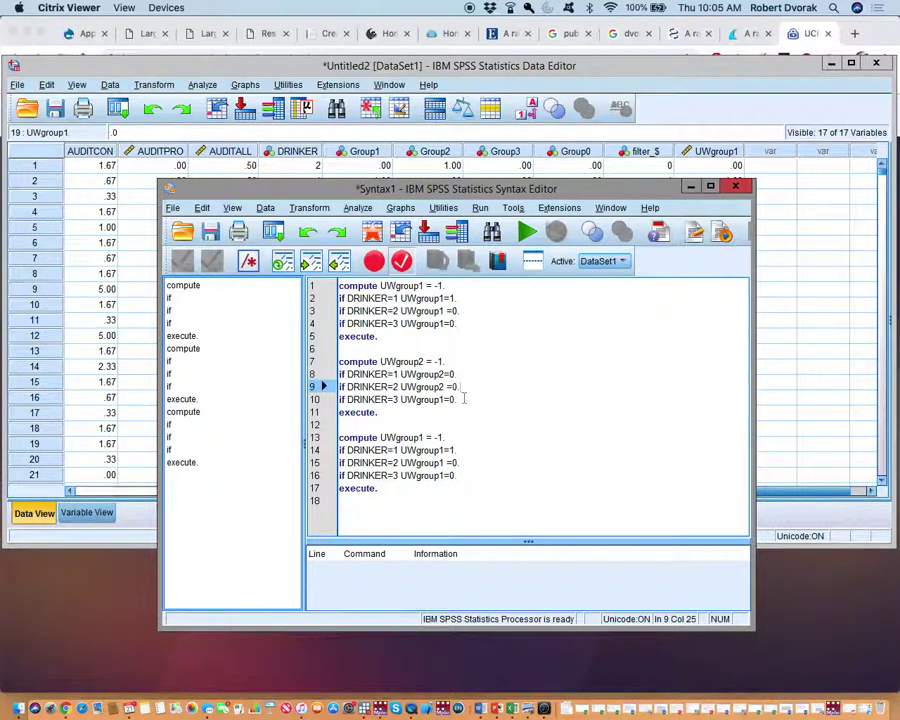
left_click(440, 399)
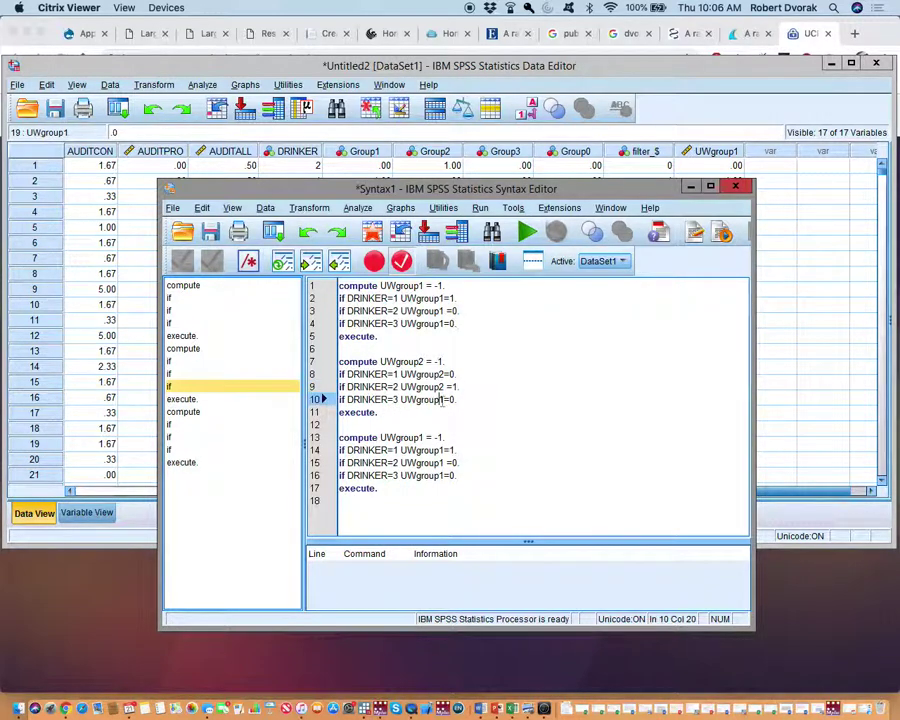
key("BackSpace")
type("2")
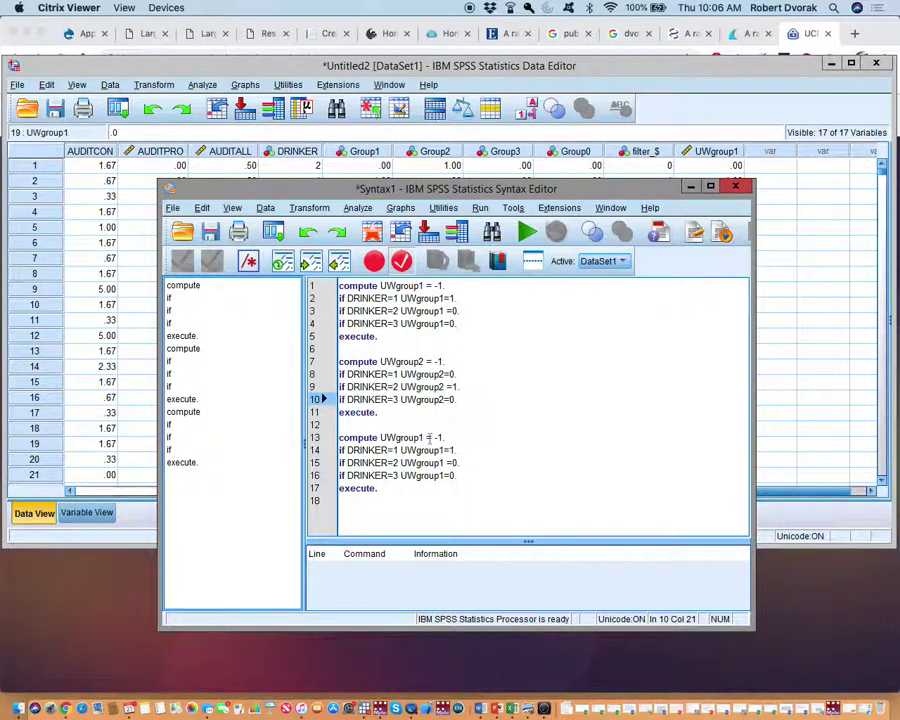
- Change the third block's first two lines to "compute UWgroup3 = -1." and "if DRINKER=1 UWgroup3=0."
left_click(426, 437)
key("BackSpace")
type("3")
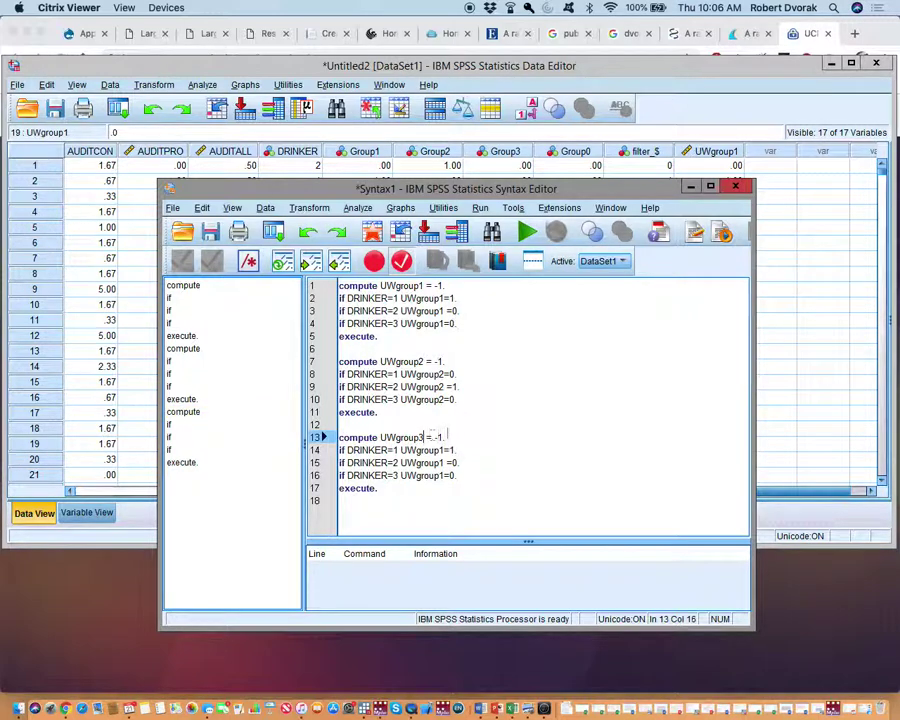
left_click(398, 450)
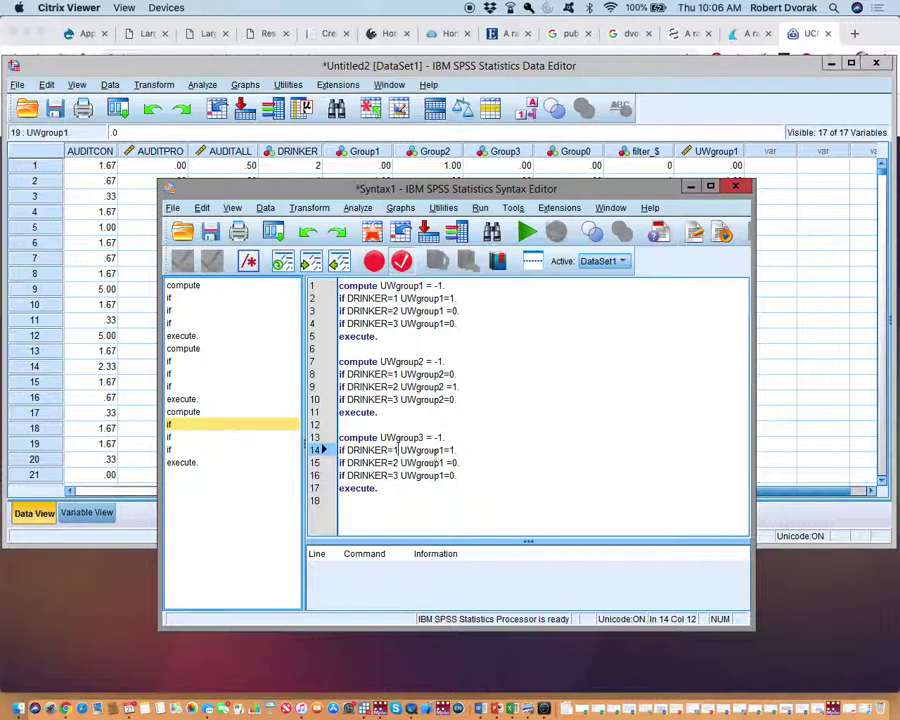
left_click(445, 450)
key("BackSpace")
type("3")
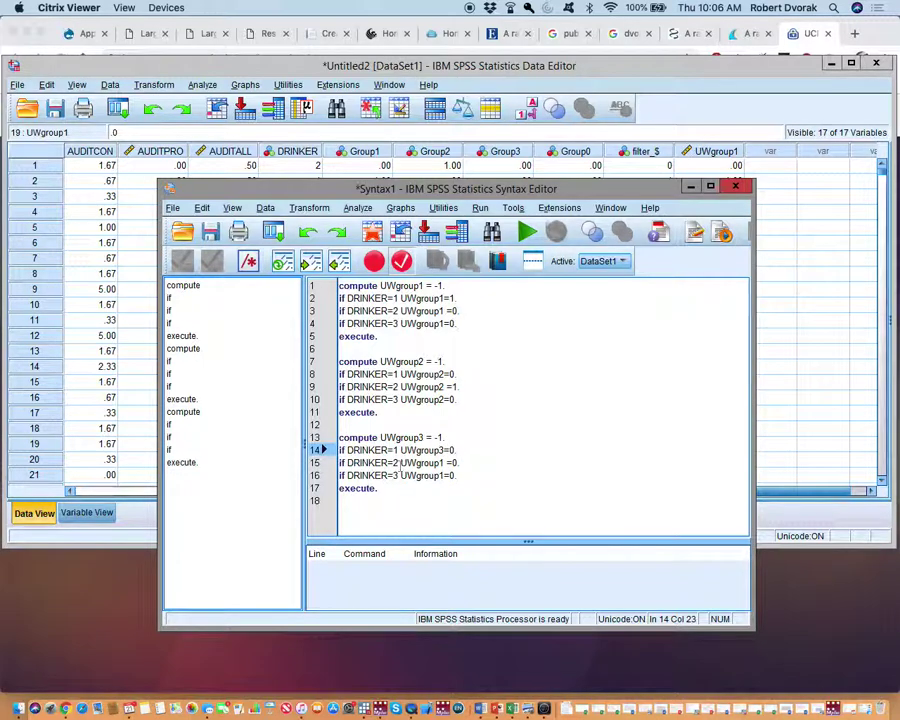
- Change the third block's other if lines to "if DRINKER=2 UWgroup3 =0." and "if DRINKER=3 UWgroup3=1."
left_click(441, 463)
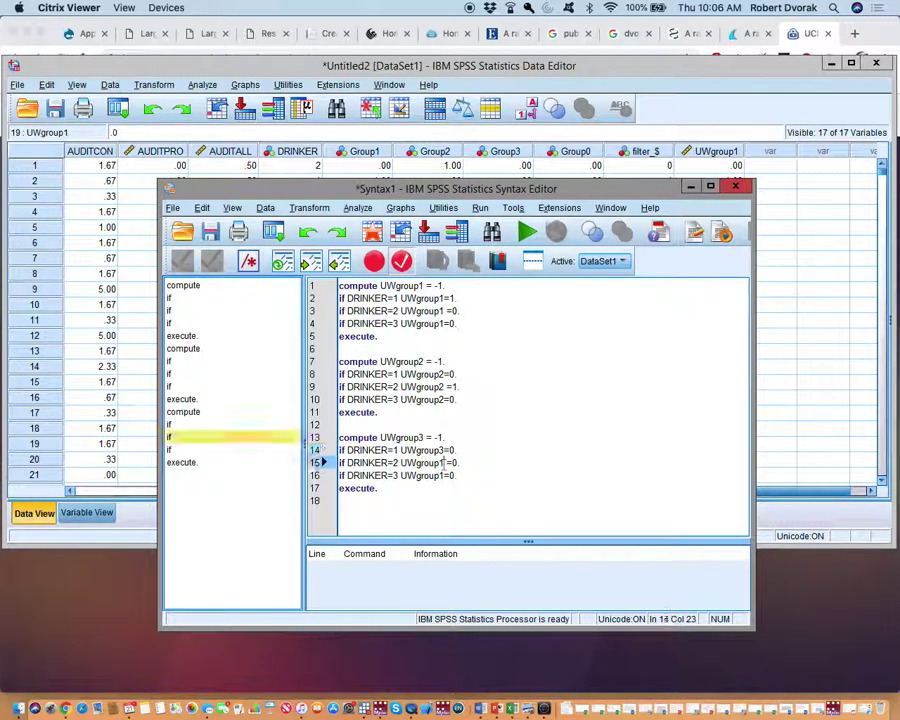
type("2")
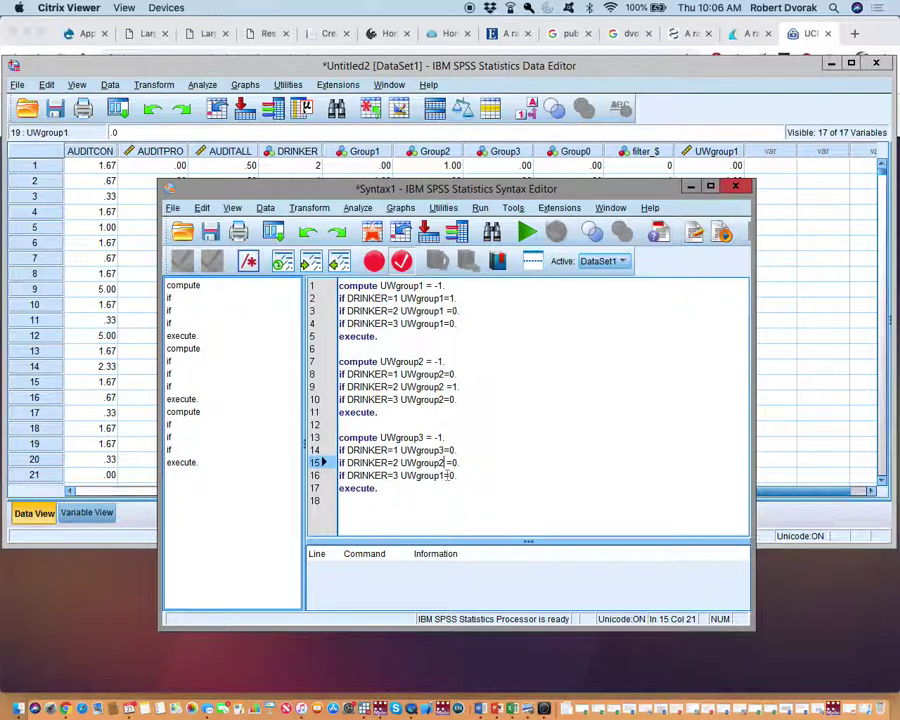
left_click(446, 476)
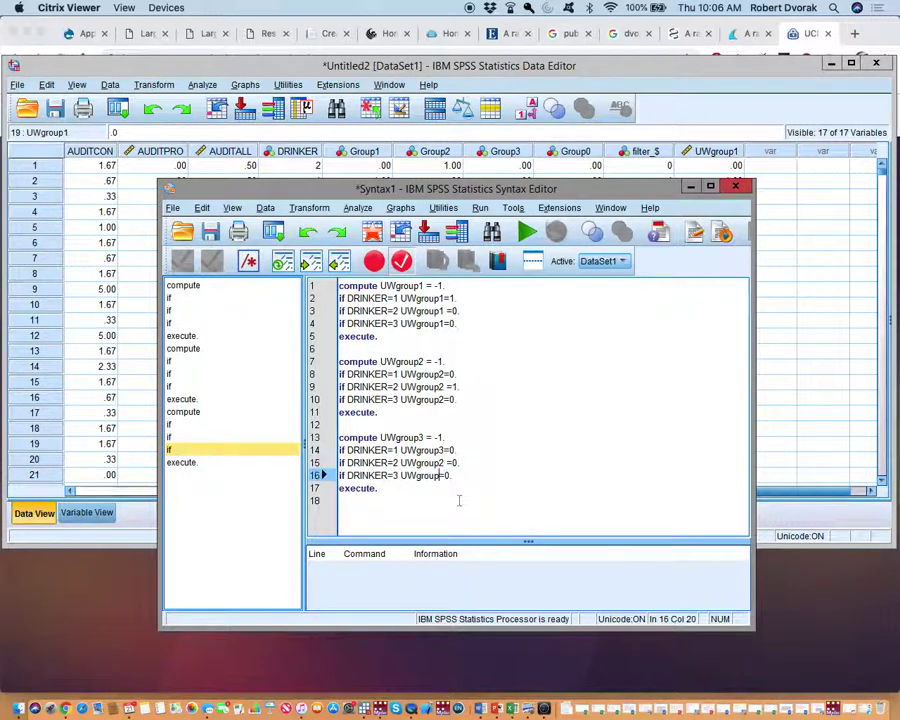
type("3")
key("Right")
key("Right")
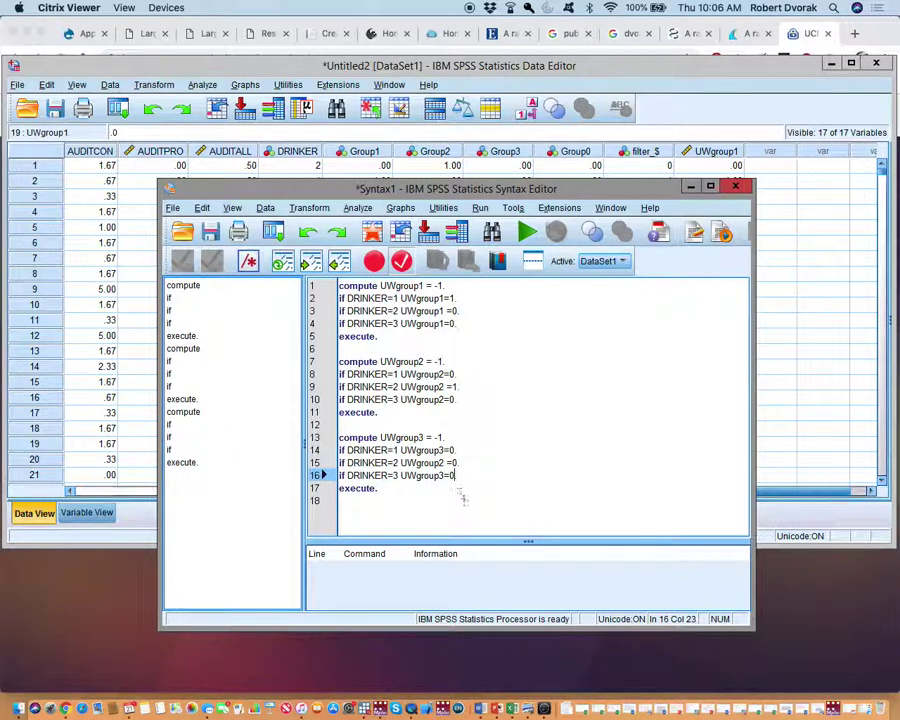
key("BackSpace")
type("1.")
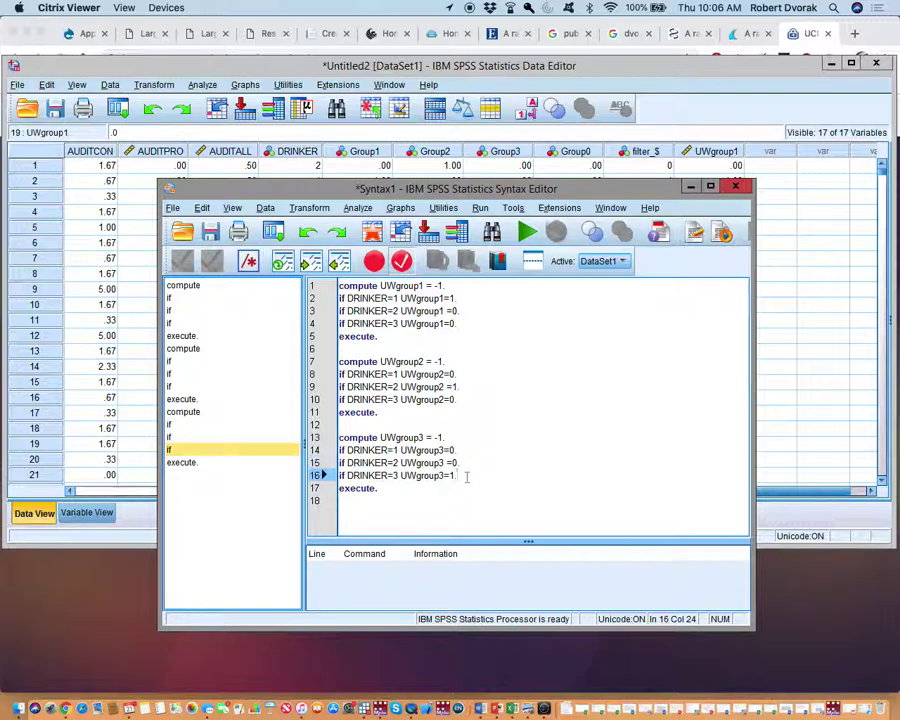
- Run only the UWgroup2 and UWgroup3 syntax blocks and check the new columns in the dataset
left_click(389, 489)
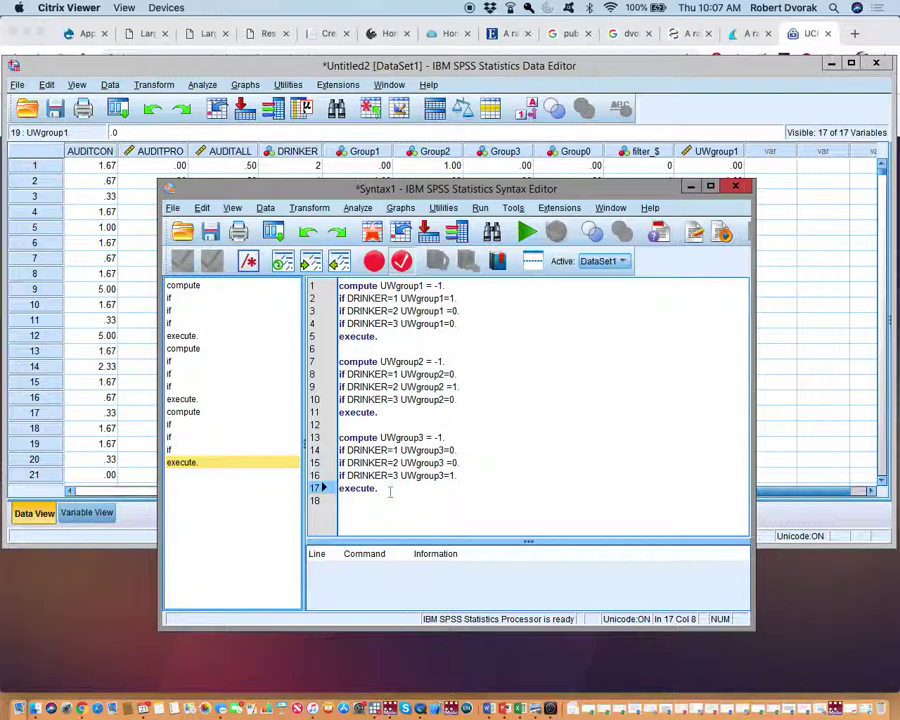
left_click_drag(390, 491, 339, 350)
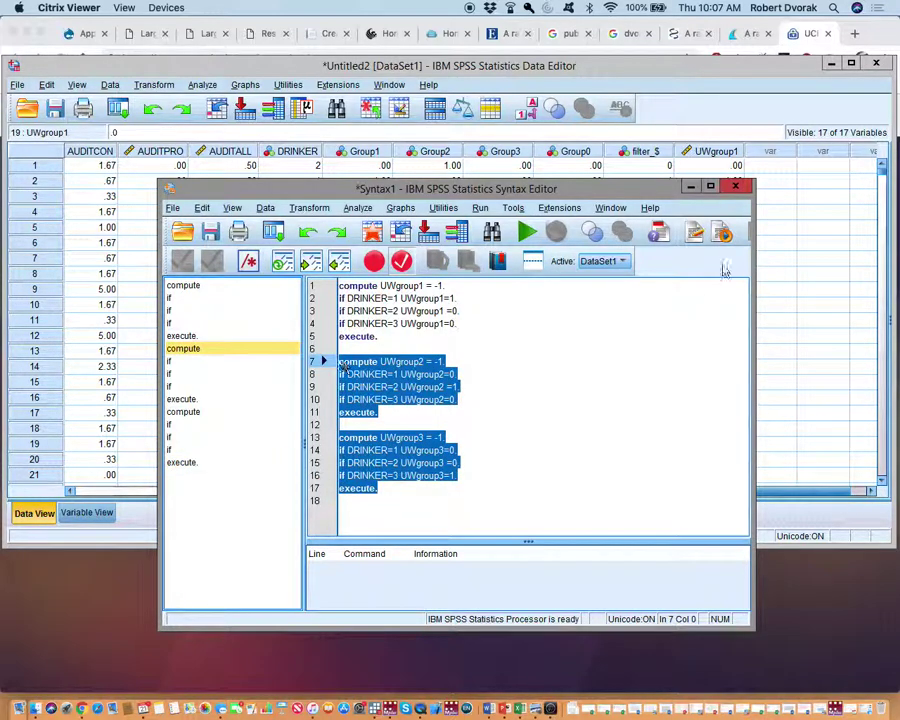
left_click(527, 232)
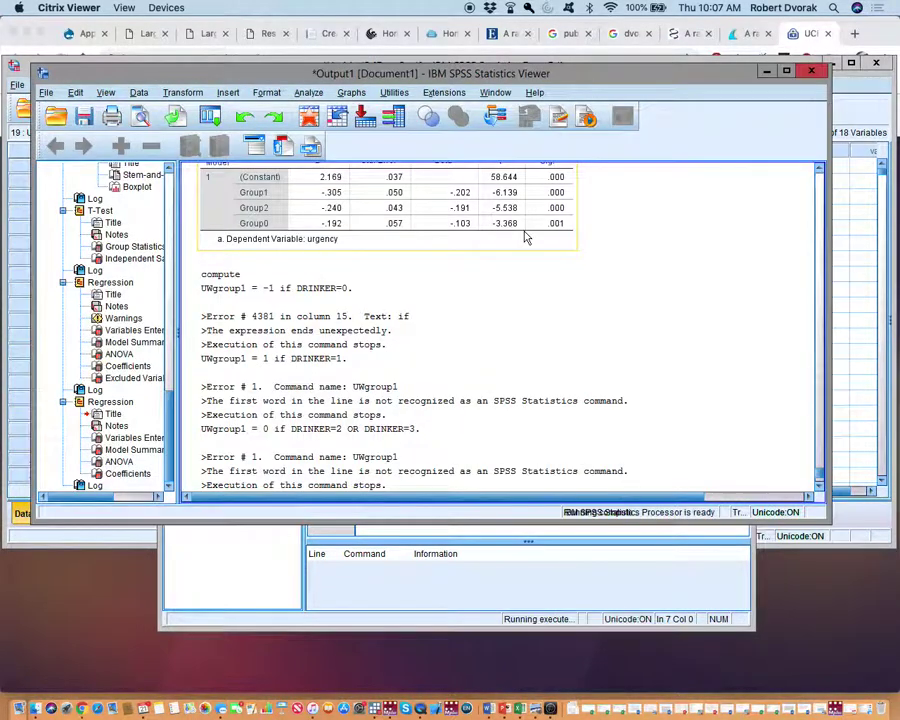
left_click(848, 396)
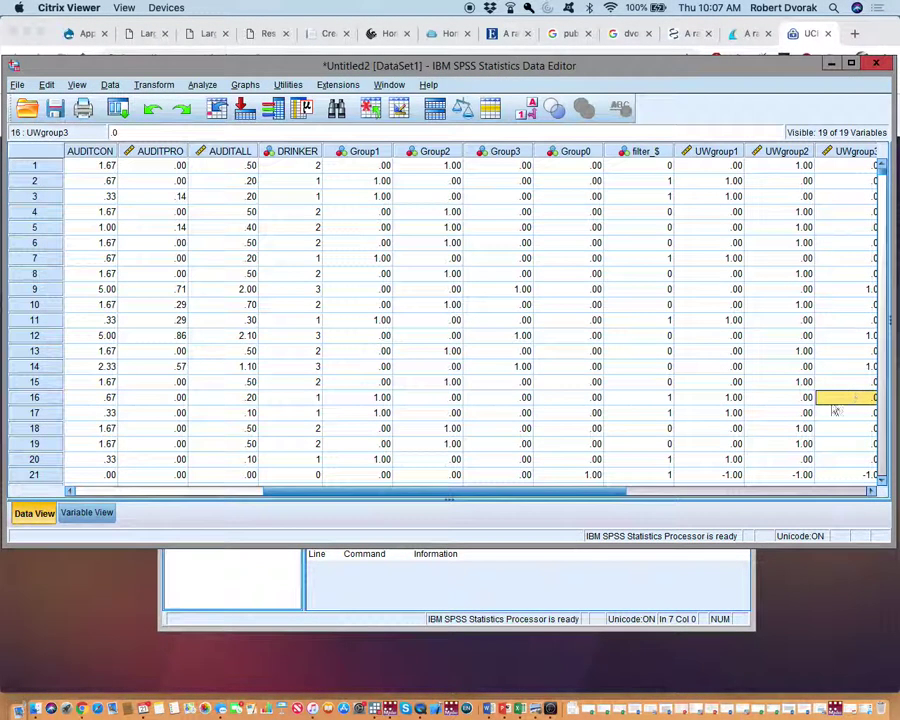
left_click_drag(613, 498, 686, 499)
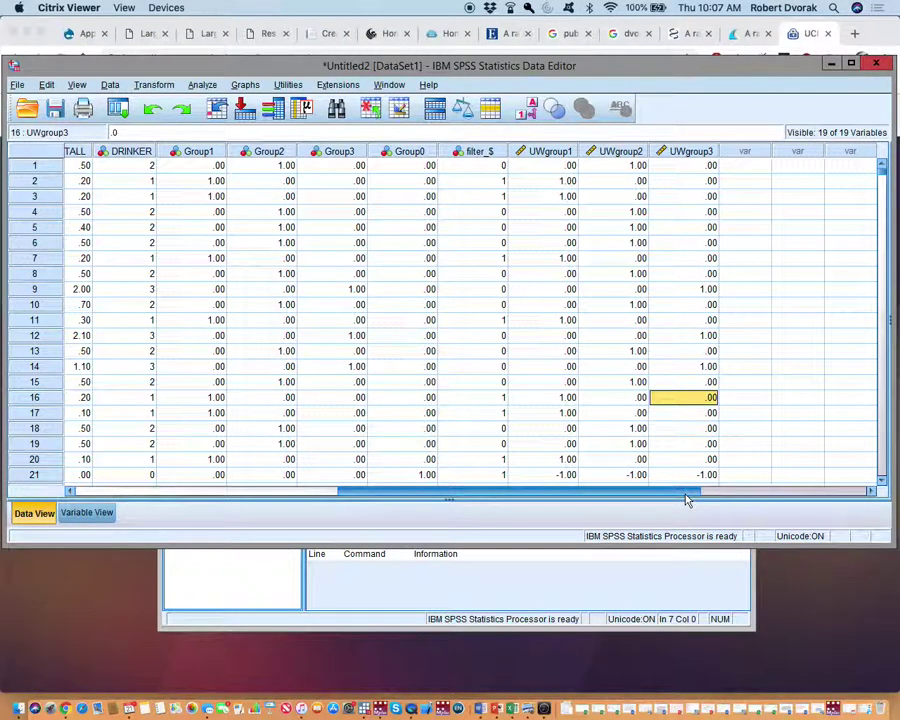
left_click(664, 600)
left_click(640, 481)
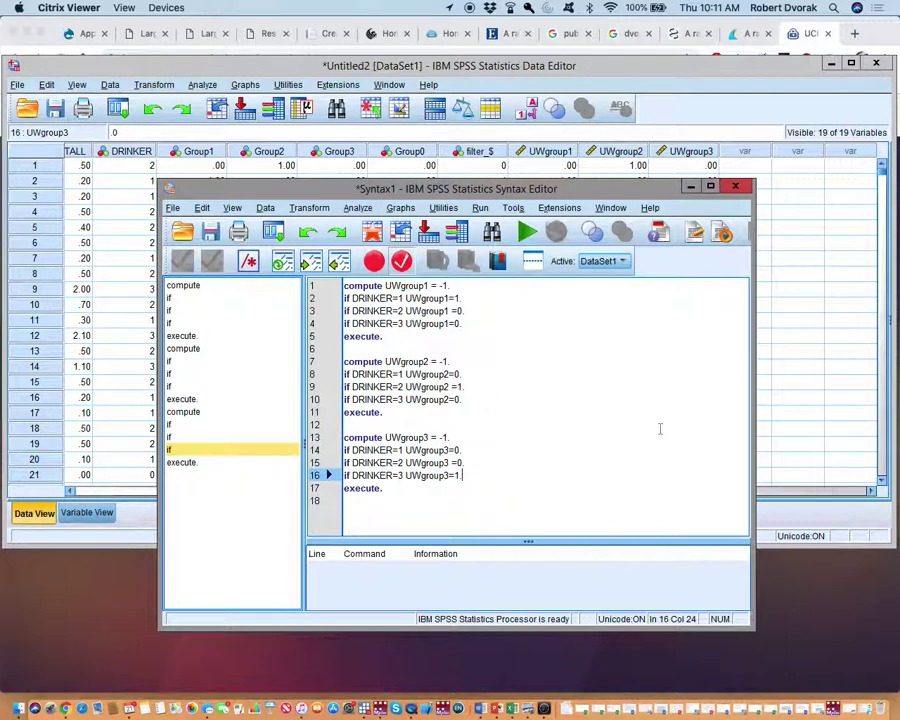
- Run an Explore analysis with urgency as the dependent variable and no factor
left_click(305, 63)
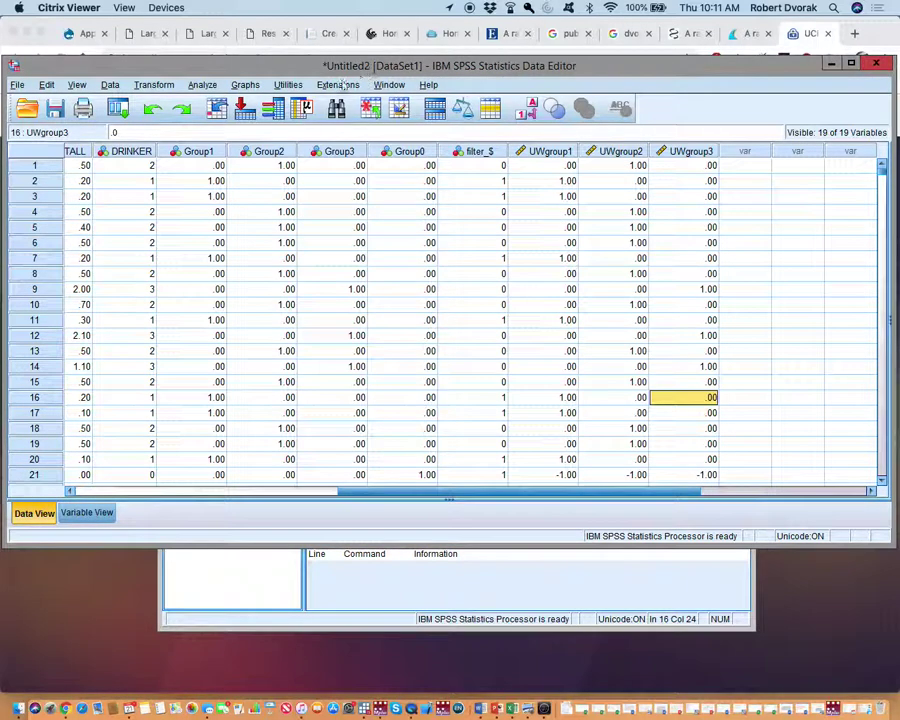
left_click(202, 84)
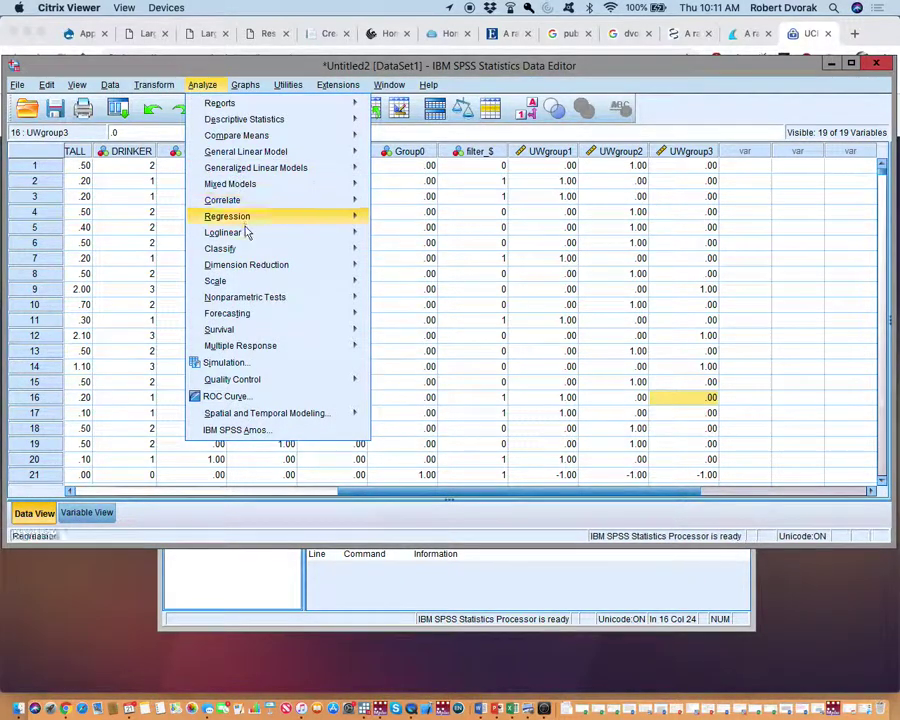
mouse_move(351, 218)
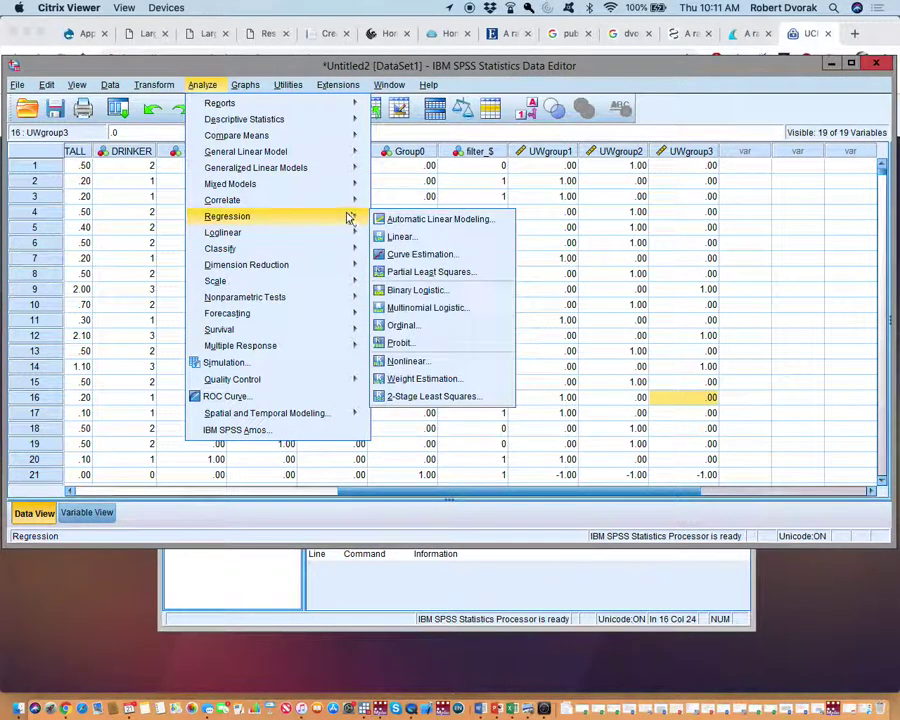
mouse_move(245, 84)
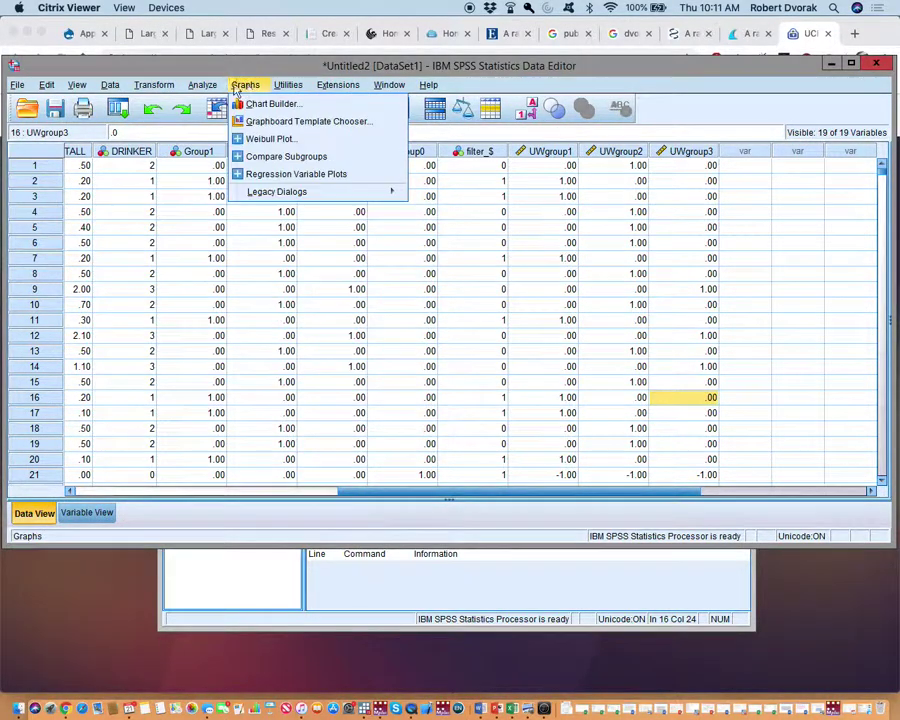
mouse_move(202, 86)
mouse_move(231, 130)
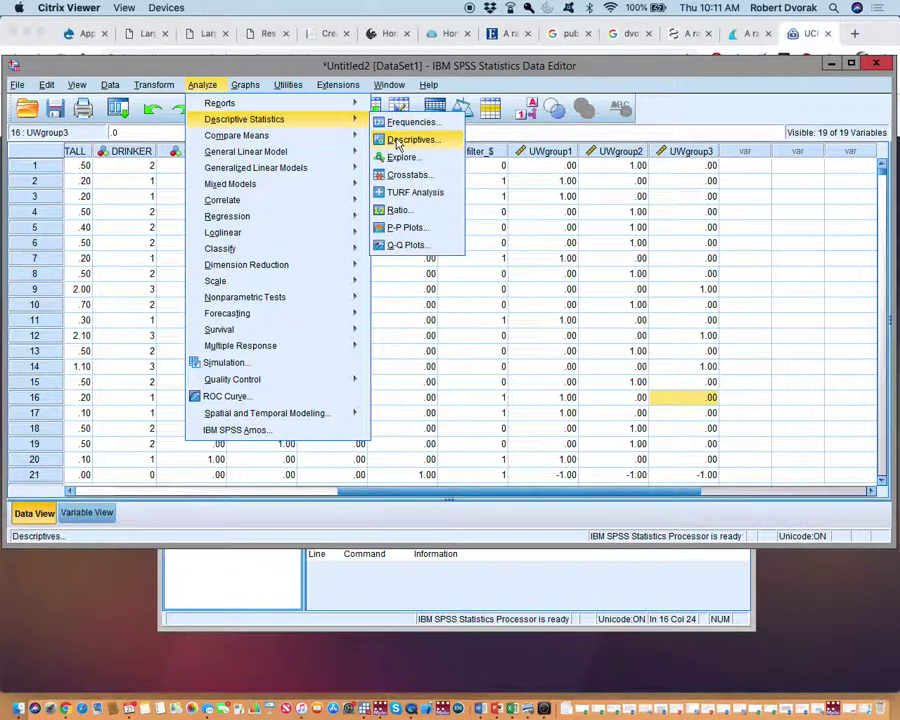
left_click(402, 157)
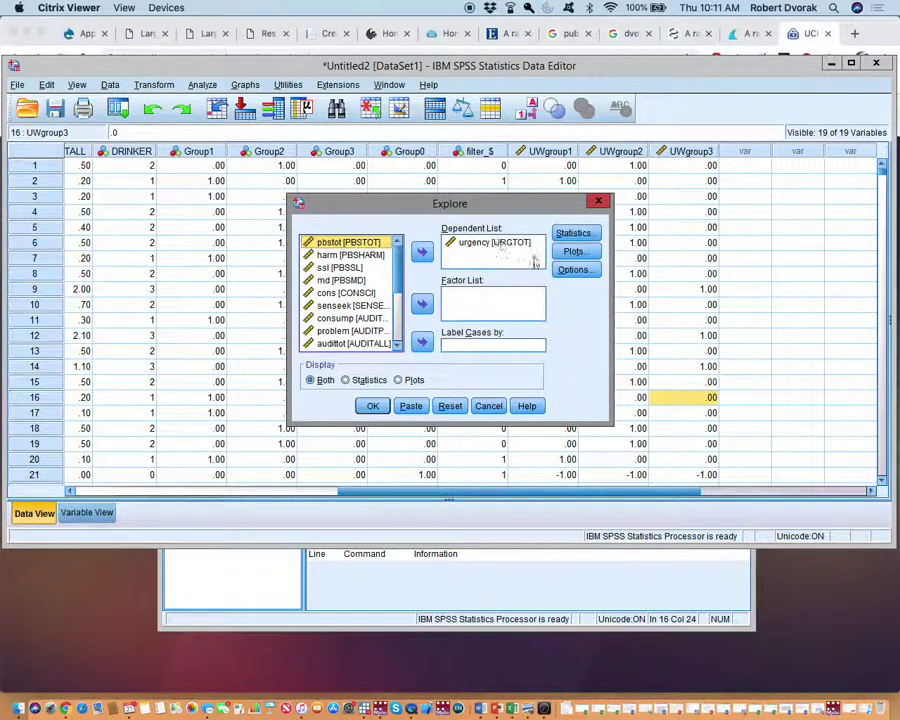
left_click(372, 406)
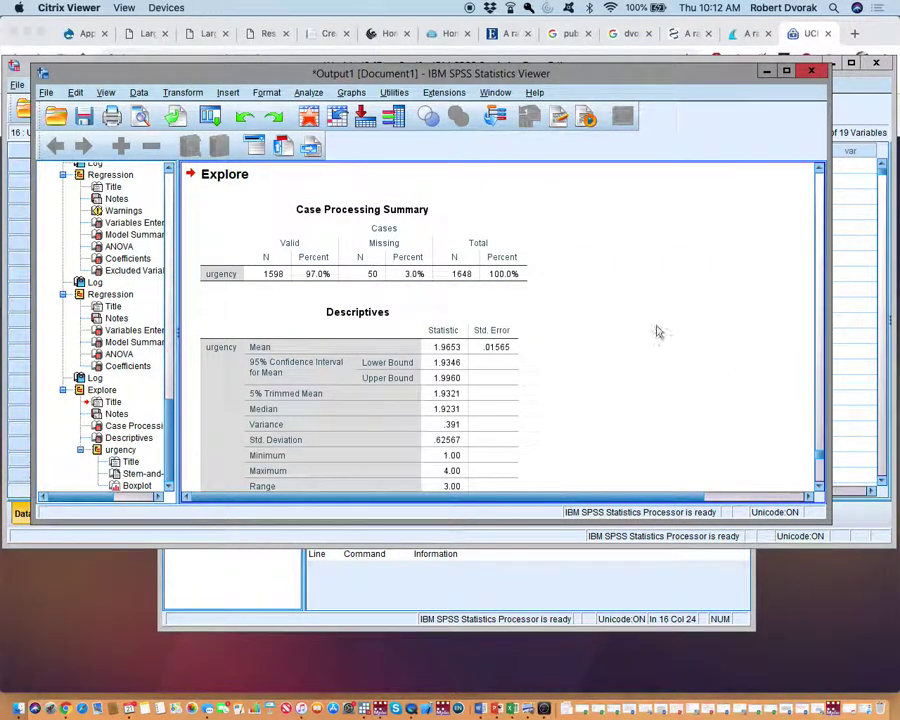
- Examine the mean of urgency in the Descriptives table of the Explore output
left_click_drag(816, 459, 820, 508)
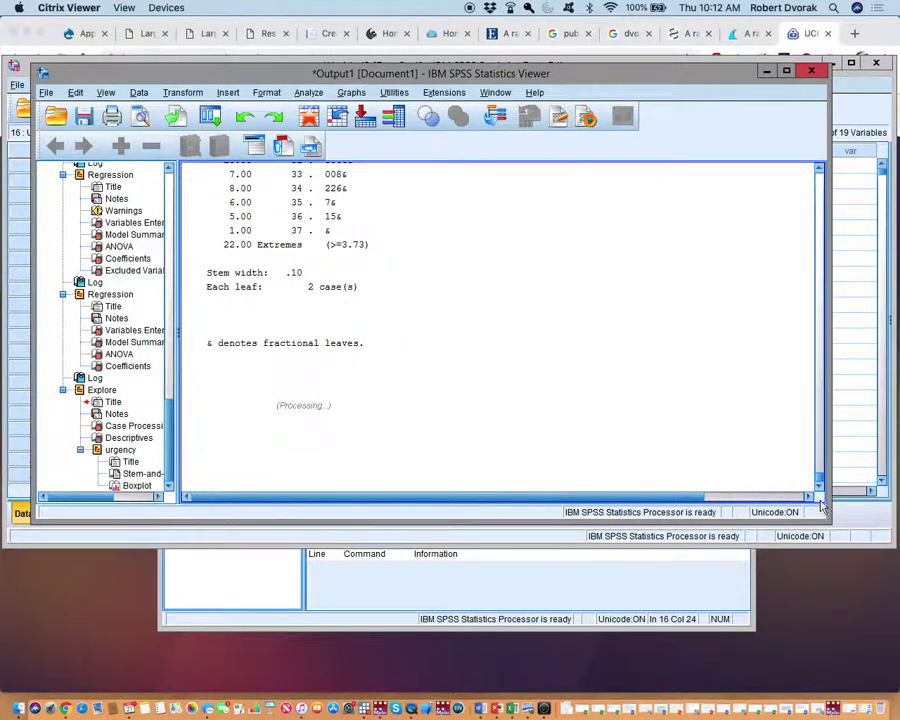
scroll(820, 386, "up", 10)
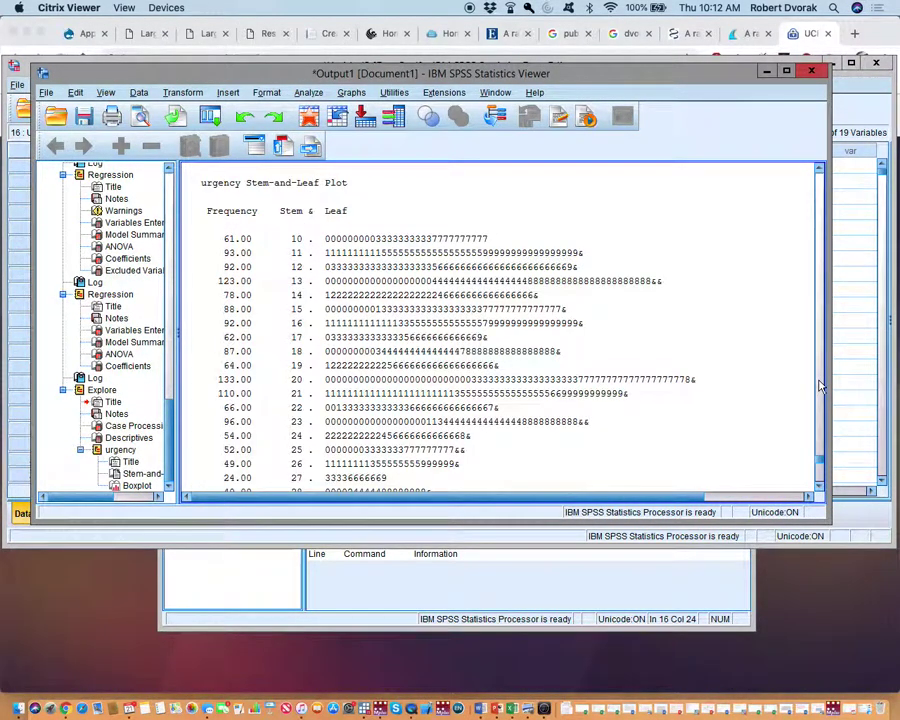
scroll(820, 386, "up", 5)
left_click(516, 325)
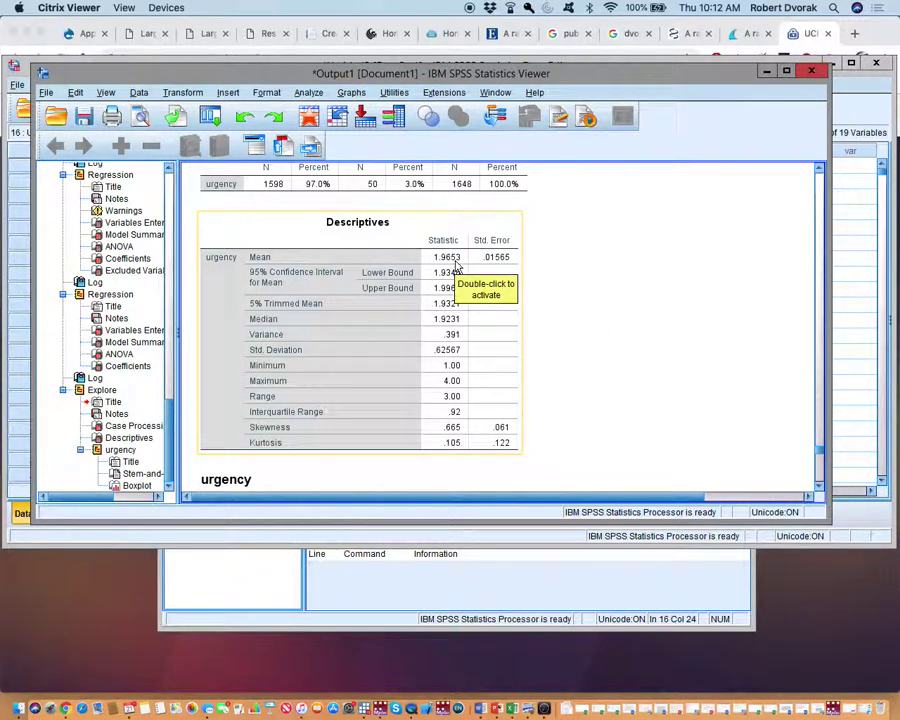
left_click(595, 256)
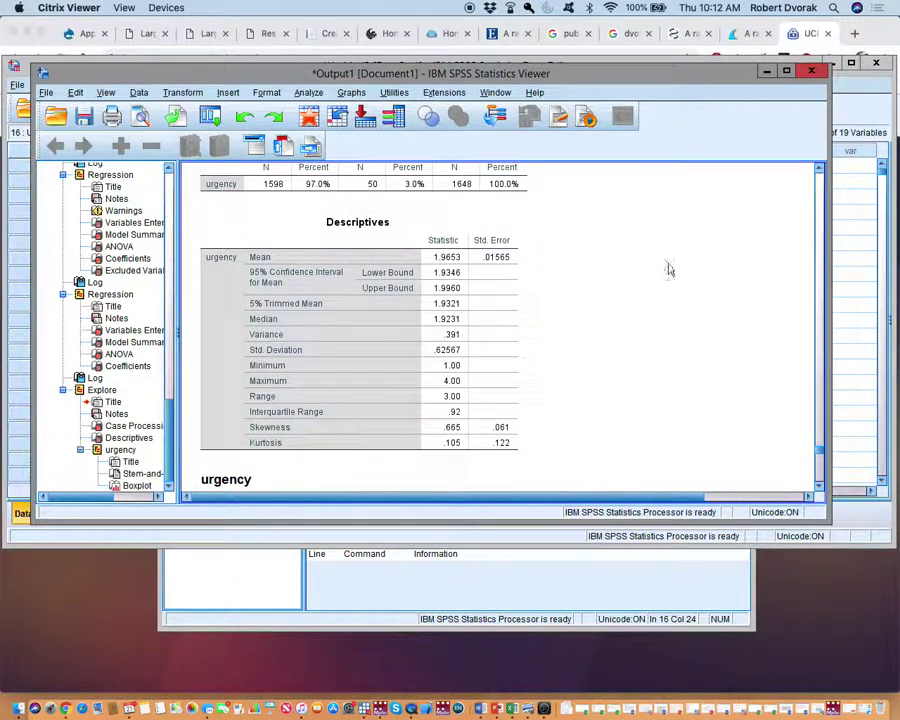
- Set up a linear regression on urgency and remove Group1, Group2 and Group0 from its predictors
left_click(855, 248)
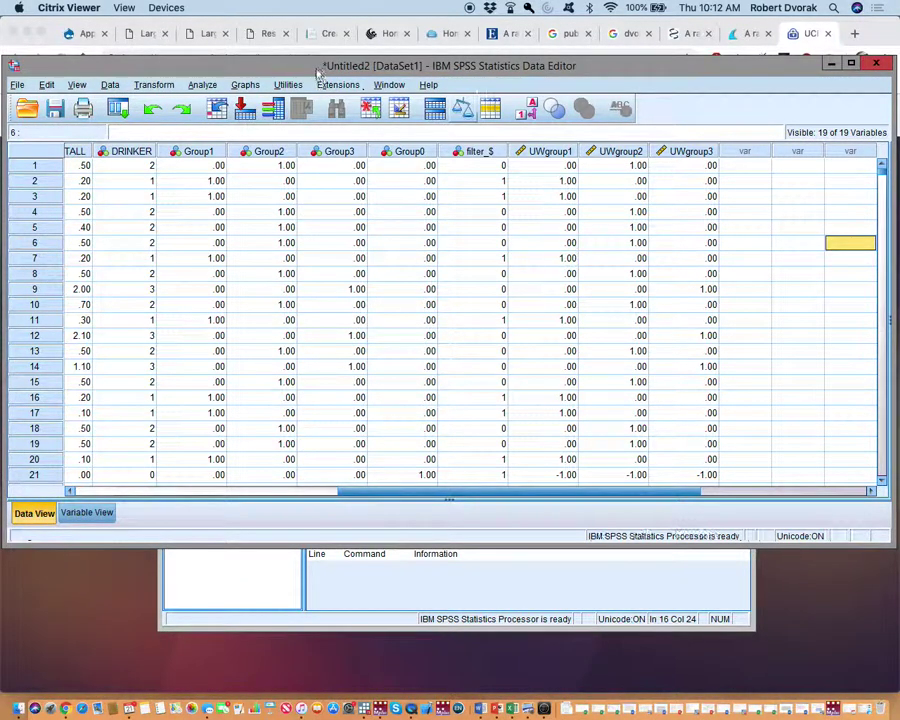
left_click(202, 84)
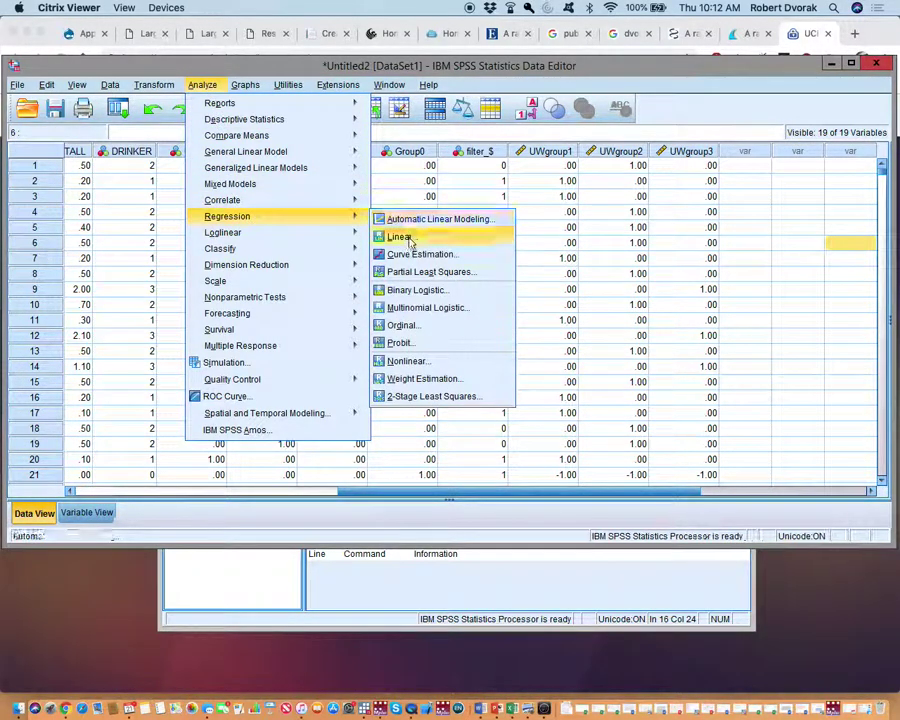
left_click(408, 242)
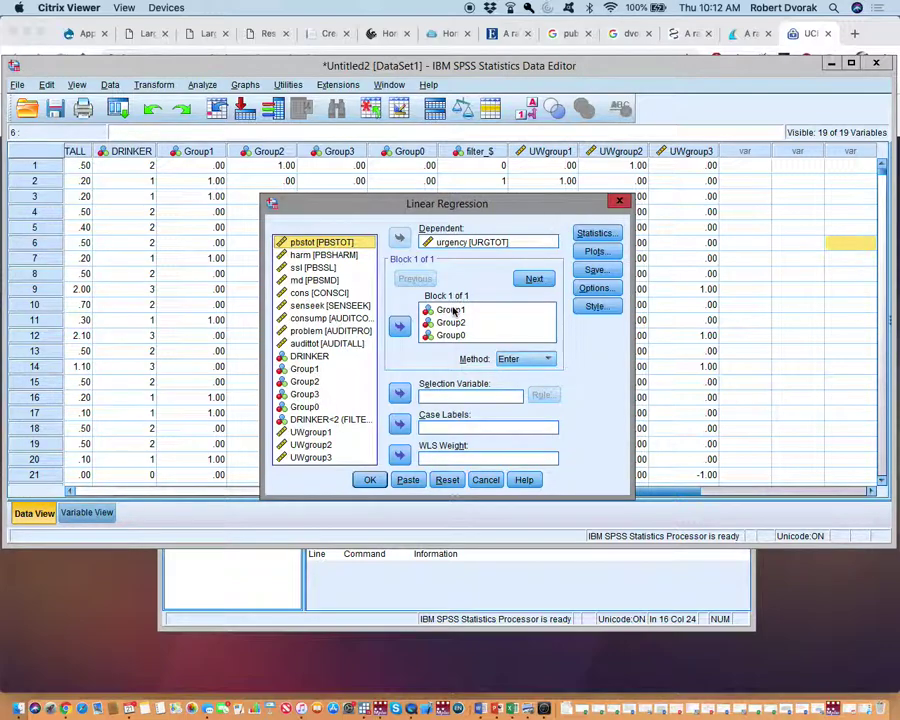
left_click(452, 311)
left_click(401, 327)
left_click(450, 322)
left_click(401, 327)
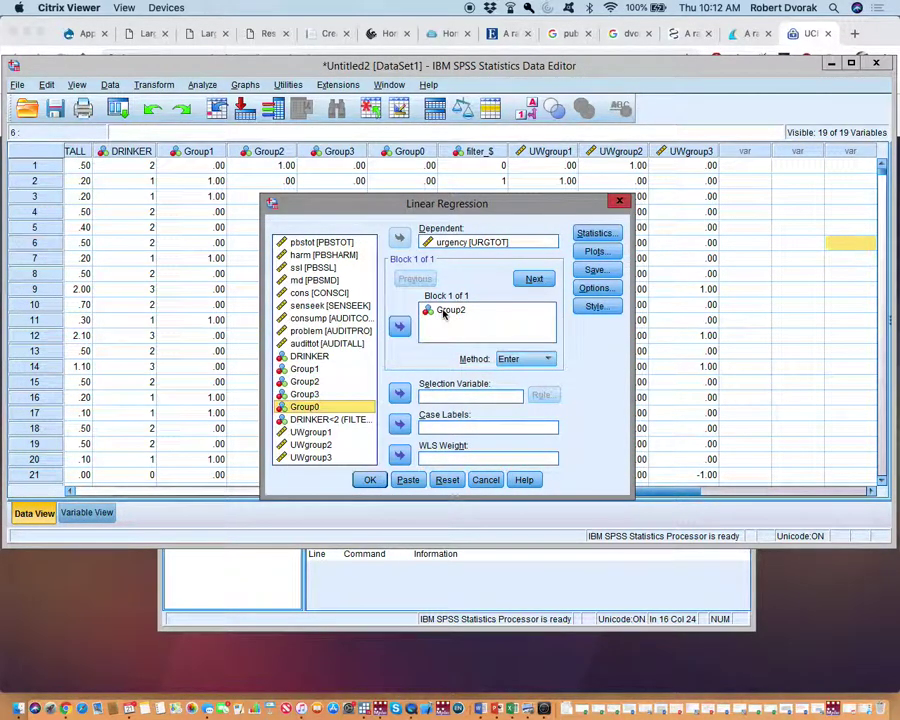
left_click(401, 327)
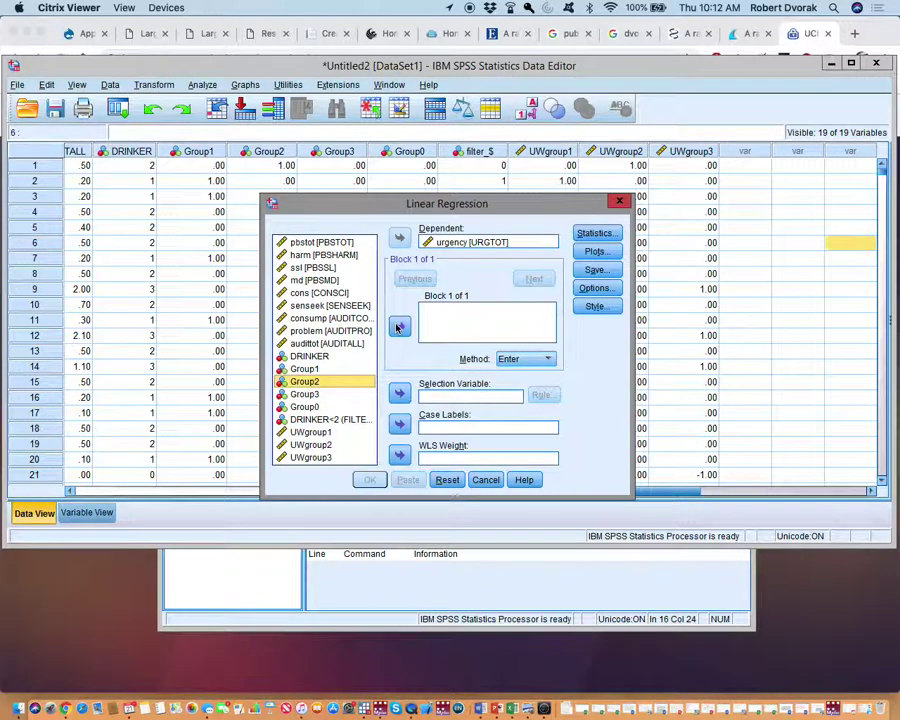
left_click(399, 327)
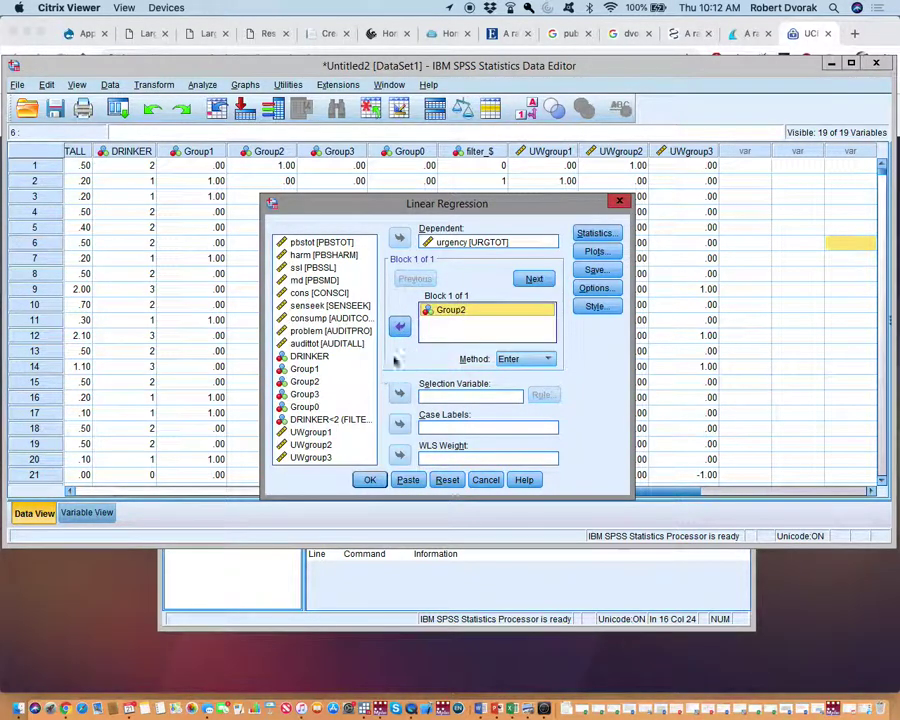
left_click(401, 327)
- Add UWgroup1, UWgroup2 and UWgroup3 as the predictors in block 1 of the linear regression
left_click(311, 432)
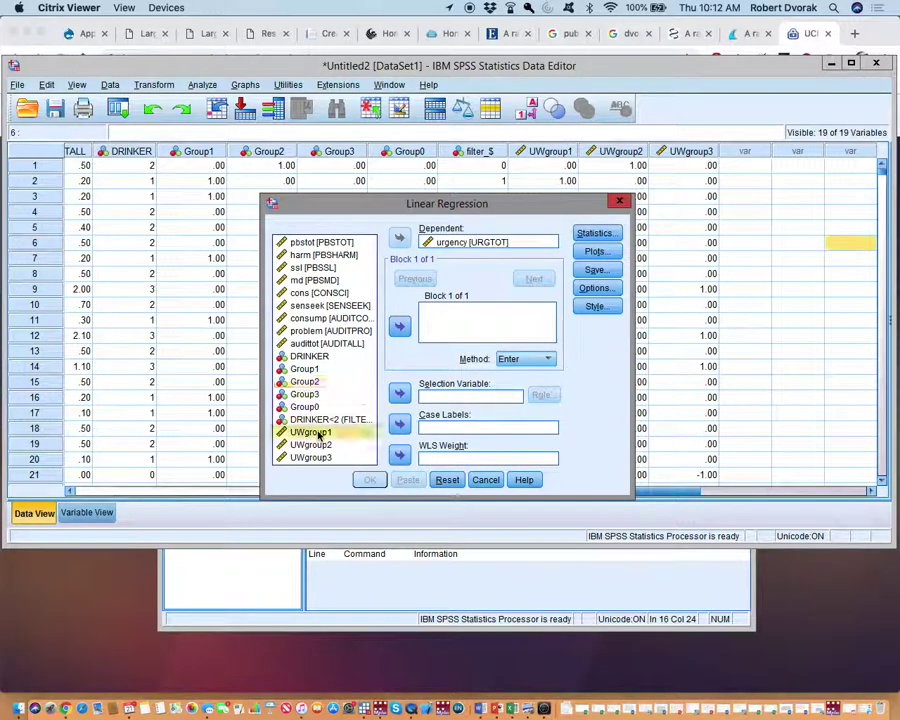
left_click(401, 327)
left_click(311, 445)
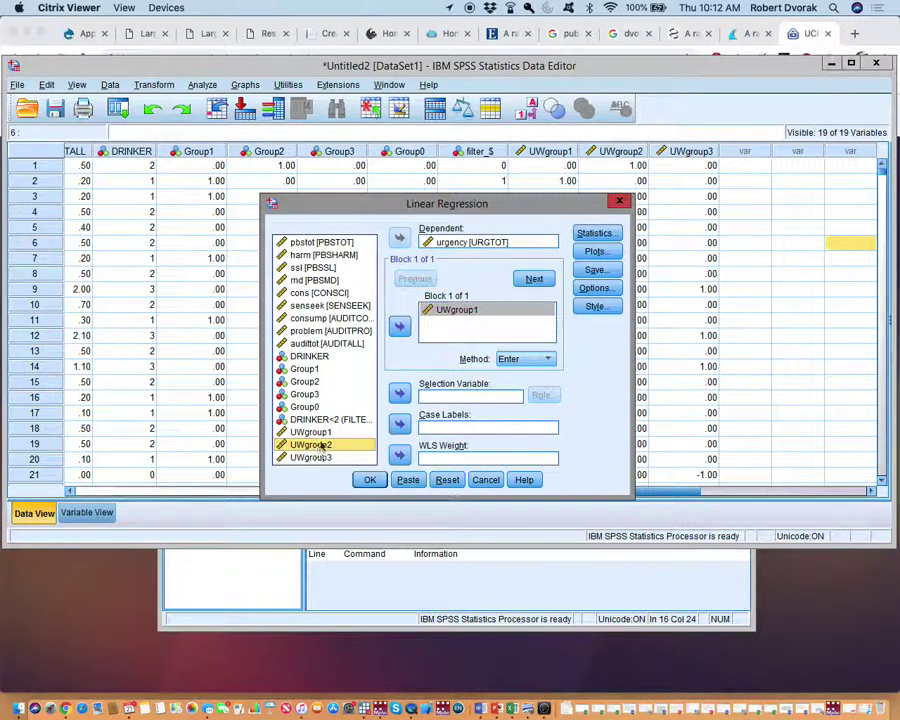
left_click(399, 327)
left_click(311, 457)
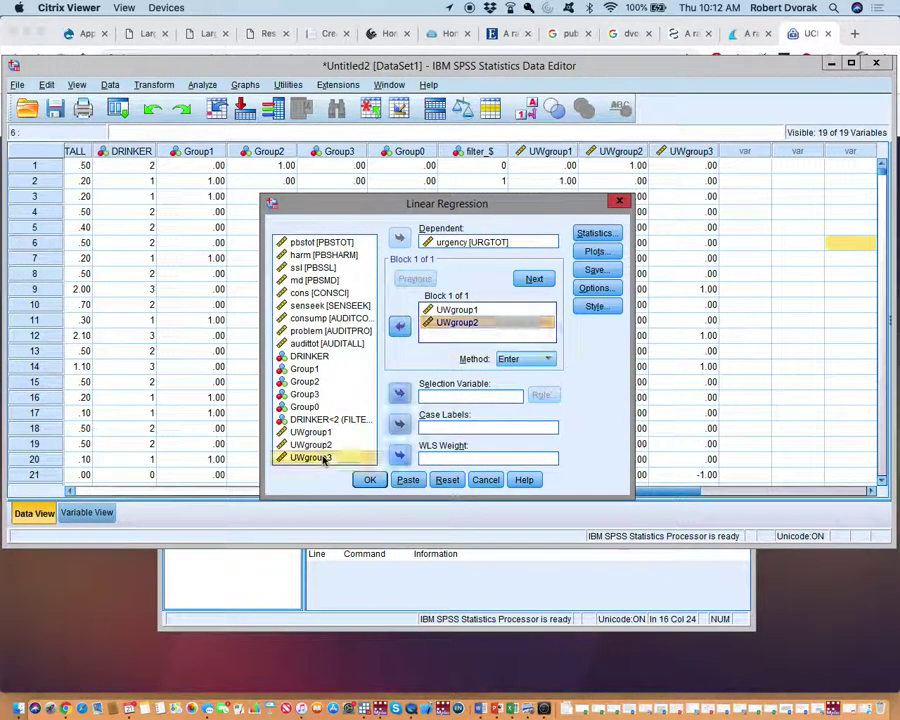
left_click(399, 327)
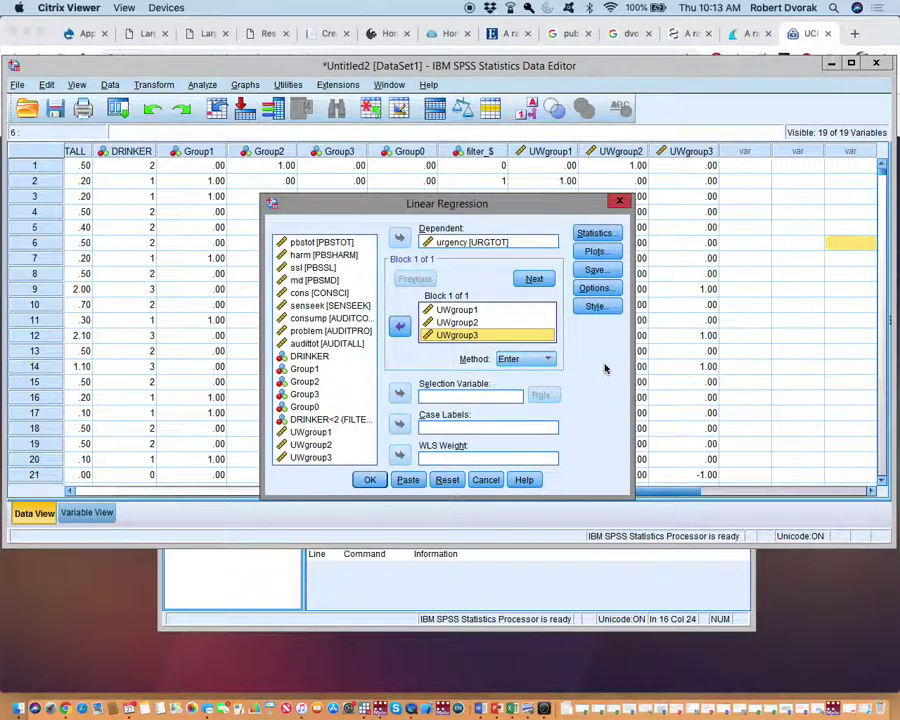
- Run the linear regression of urgency on UWgroup1, UWgroup2 and UWgroup3 and view its ANOVA and Coefficients tables
left_click(369, 479)
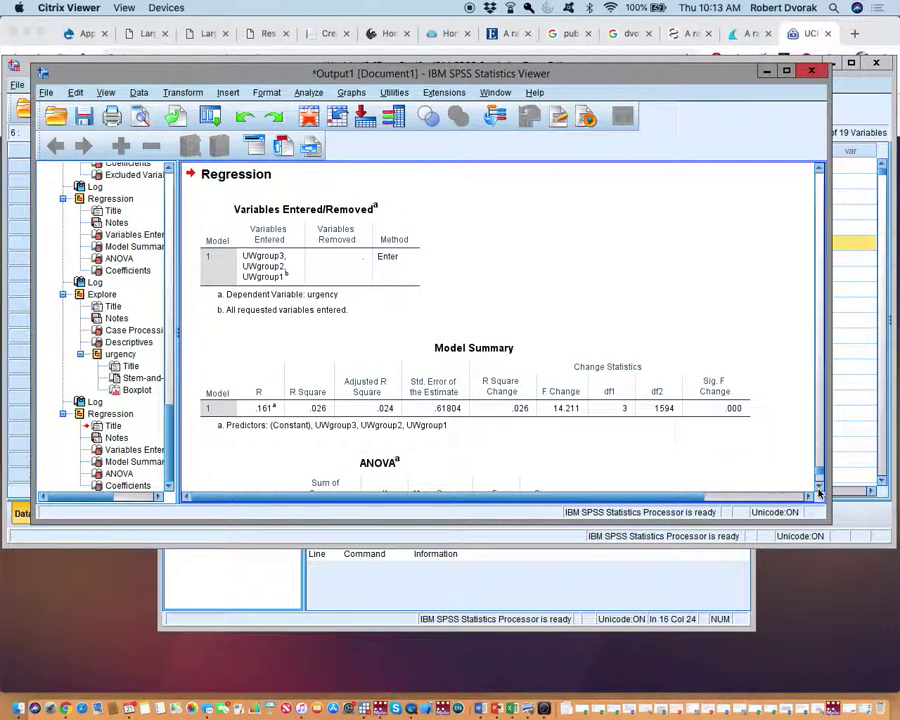
scroll(819, 493, "down", 5)
scroll(819, 490, "down", 4)
left_click(419, 425)
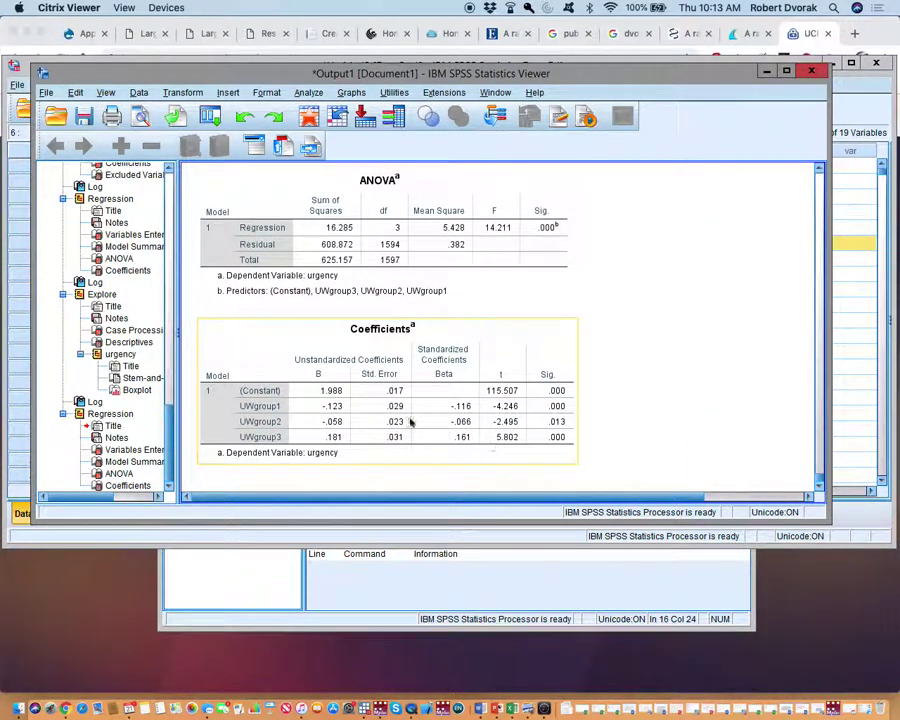
left_click(741, 420)
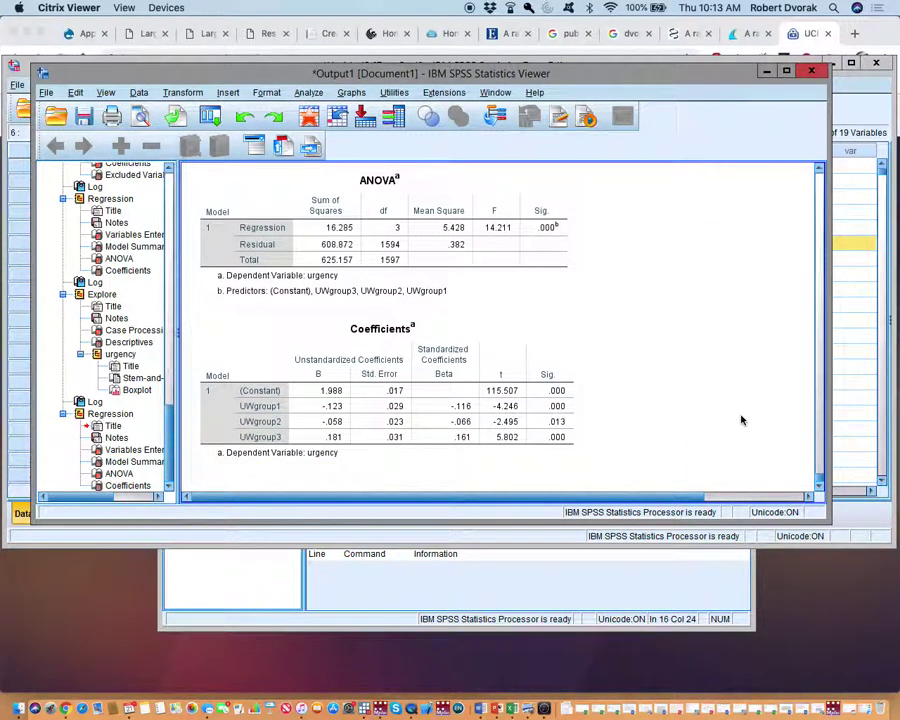
- Compare the overall urgency mean in the earlier Explore output with the constant in the regression's Coefficients table
left_click(819, 169)
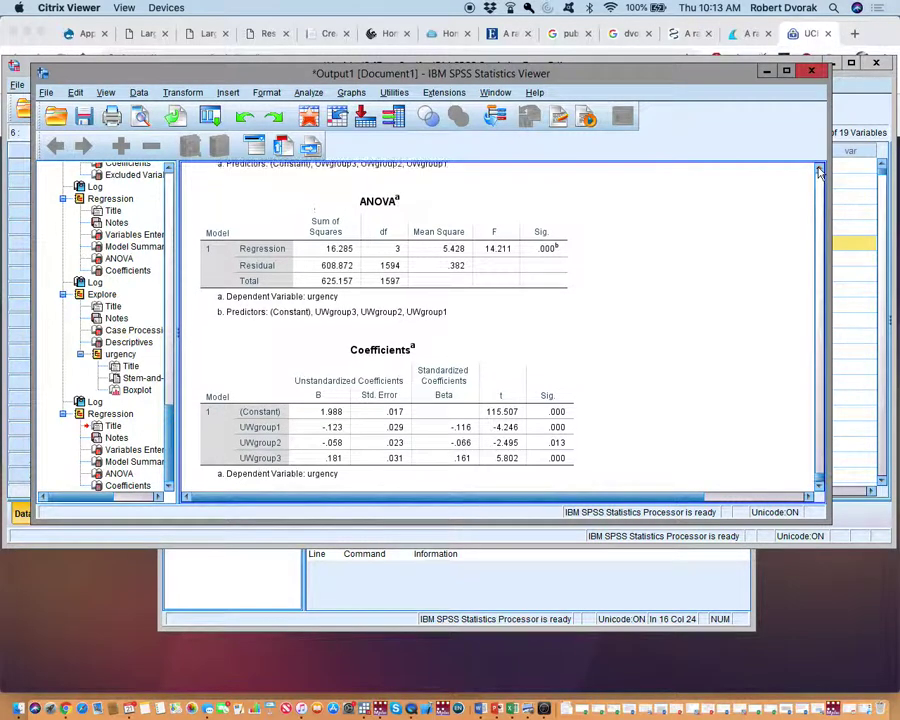
left_click_drag(819, 172, 819, 172)
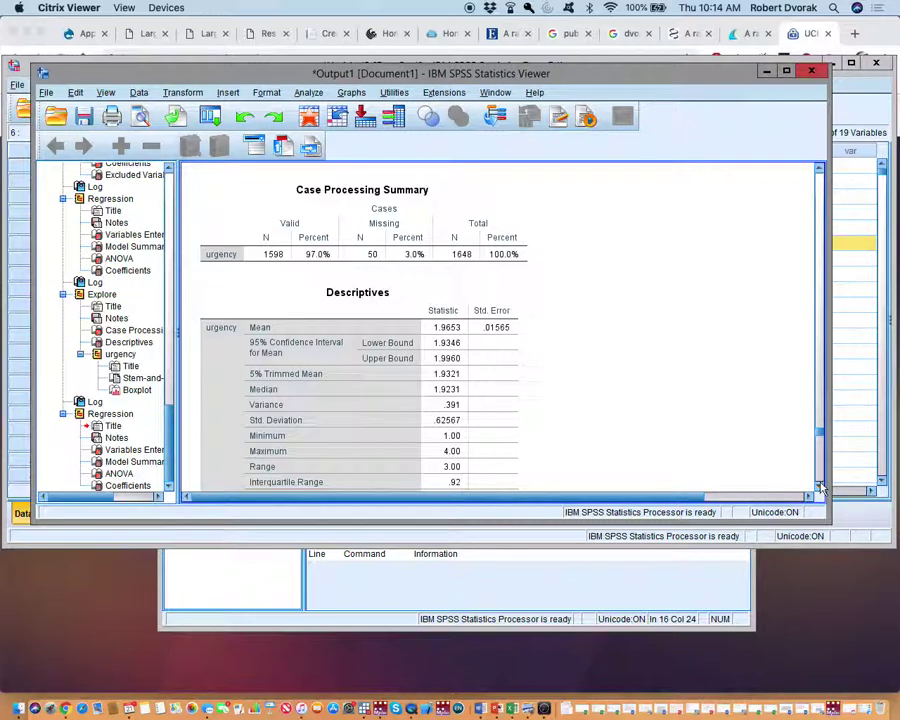
left_click(820, 487)
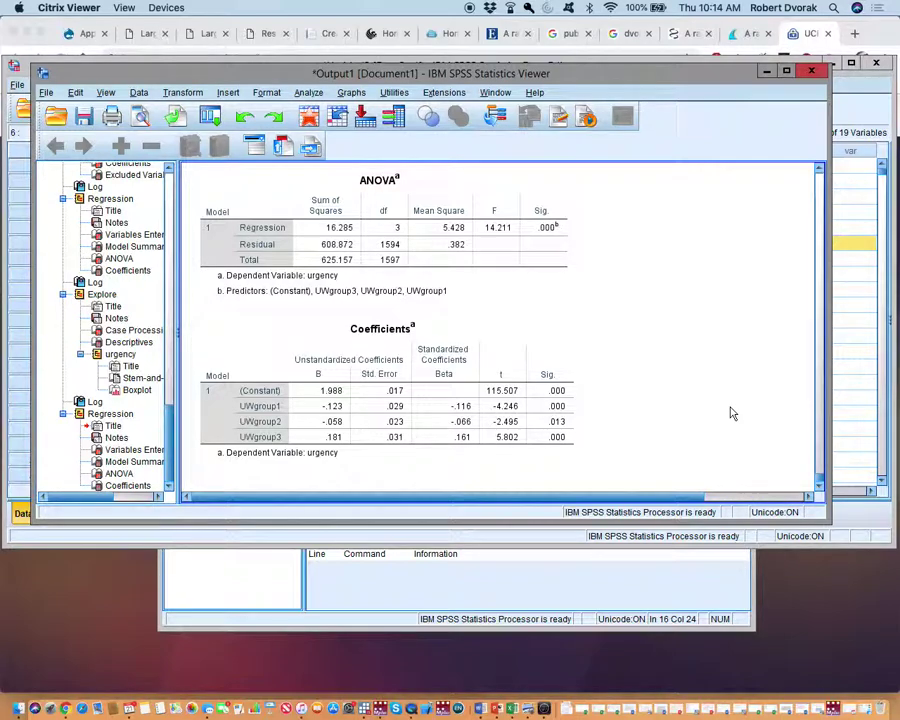
left_click(272, 460)
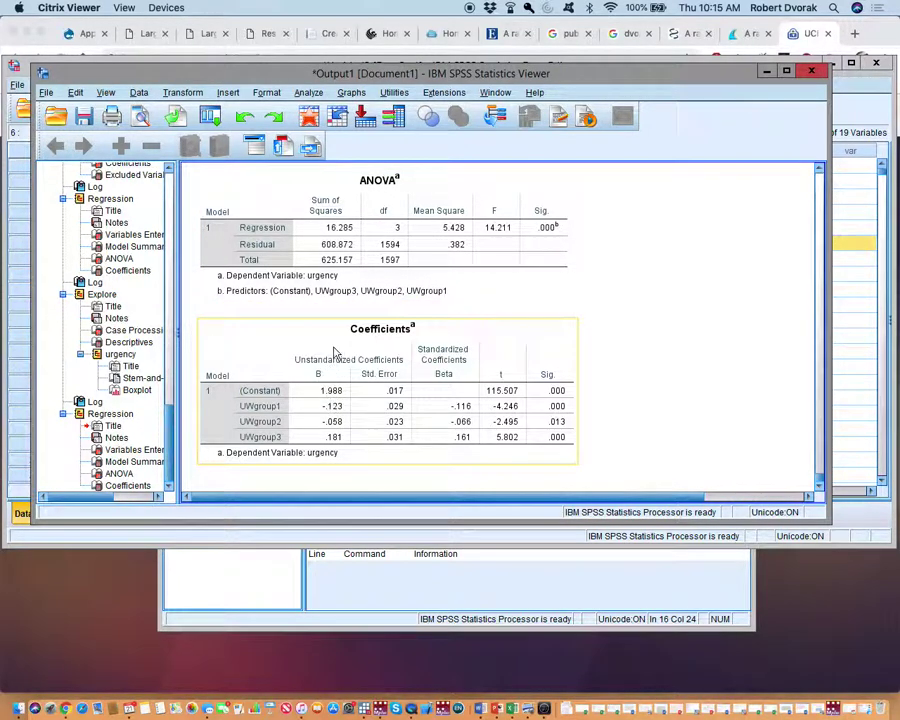
- Filter the cases with the condition DRINKER=1
left_click(140, 92)
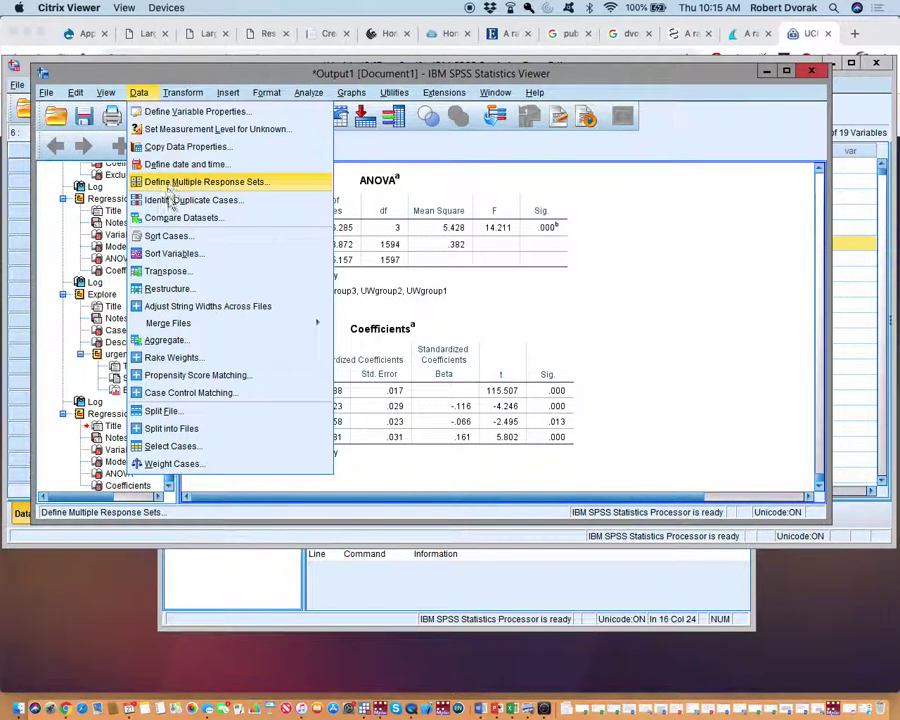
left_click(160, 446)
left_click(420, 232)
left_click(428, 248)
left_click(410, 218)
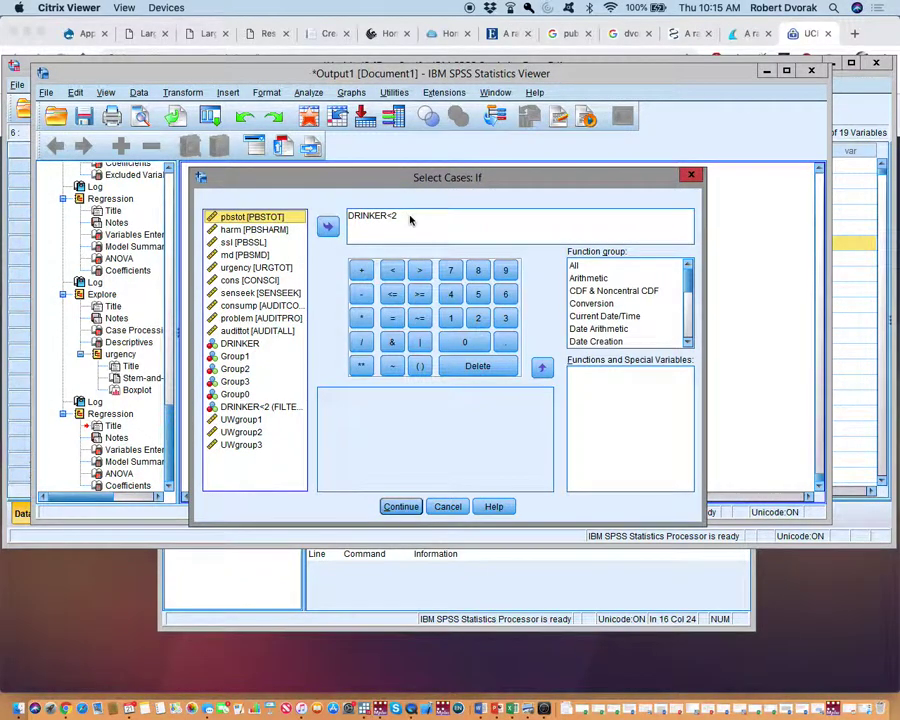
key("BackSpace")
key("BackSpace")
type("=1")
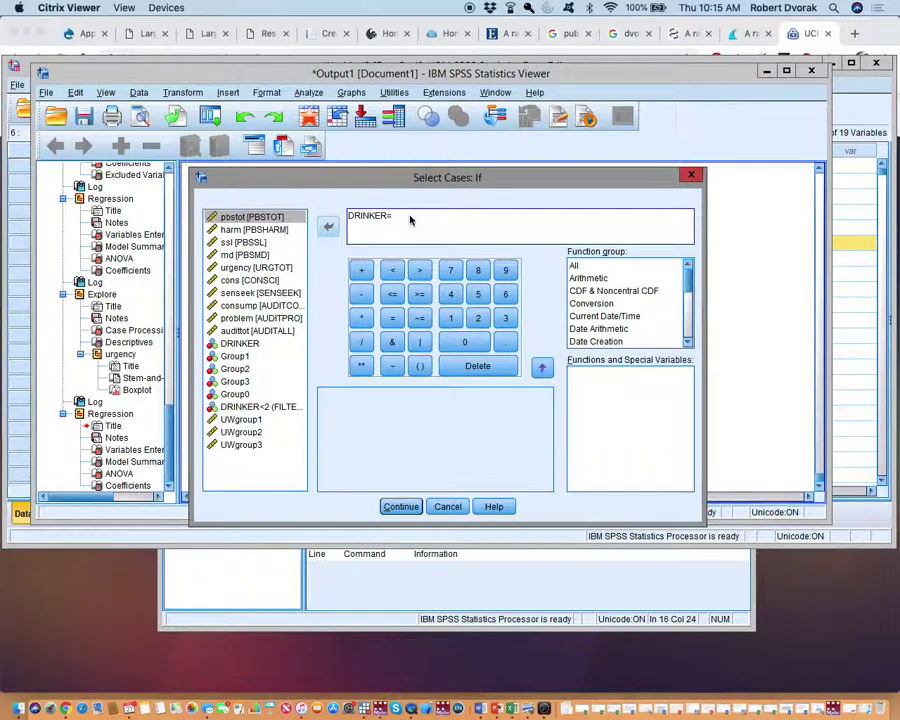
left_click(400, 506)
left_click(369, 505)
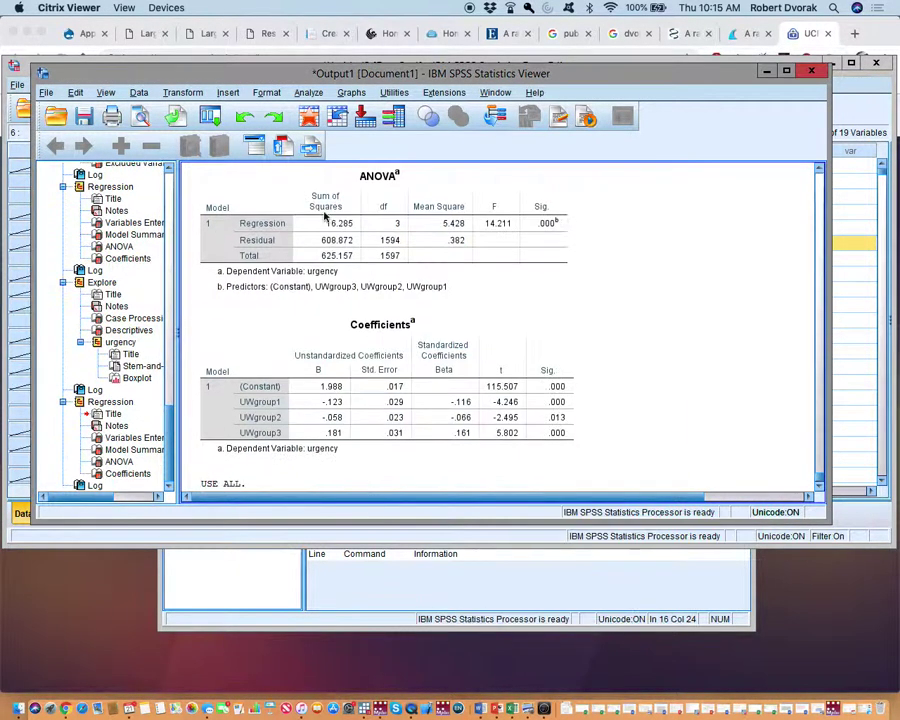
- Run an Explore analysis of urgency on the filtered cases and compare its mean with the regression coefficients
left_click(307, 93)
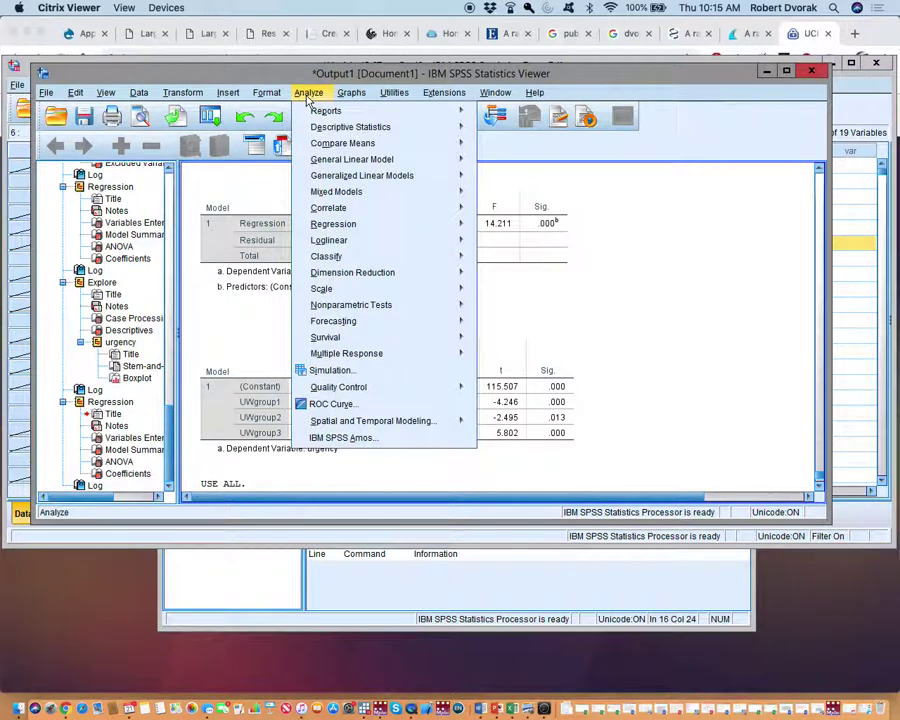
mouse_move(340, 130)
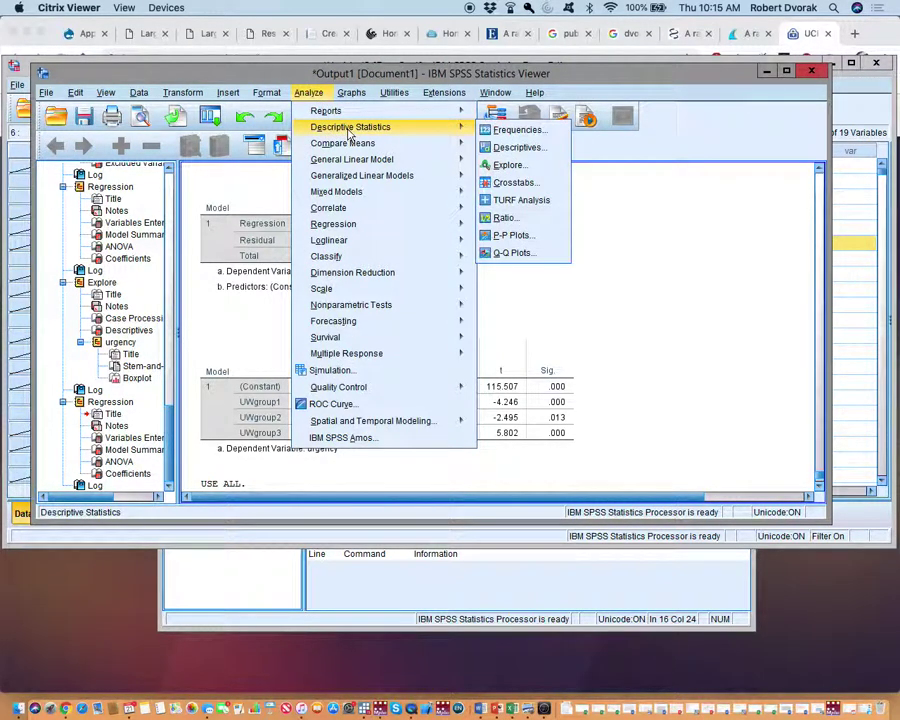
left_click(506, 165)
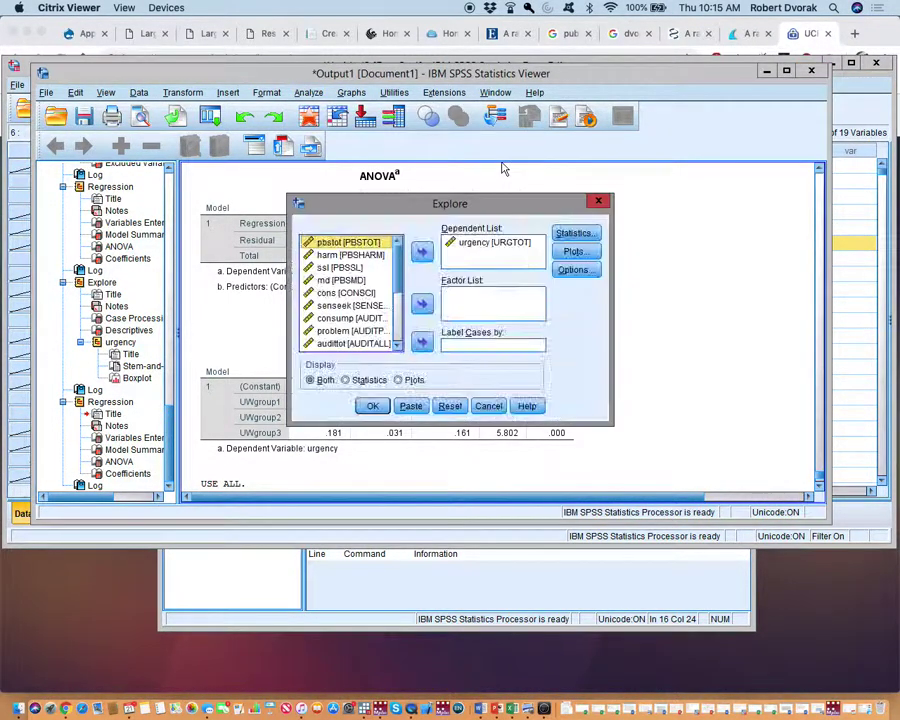
left_click(372, 405)
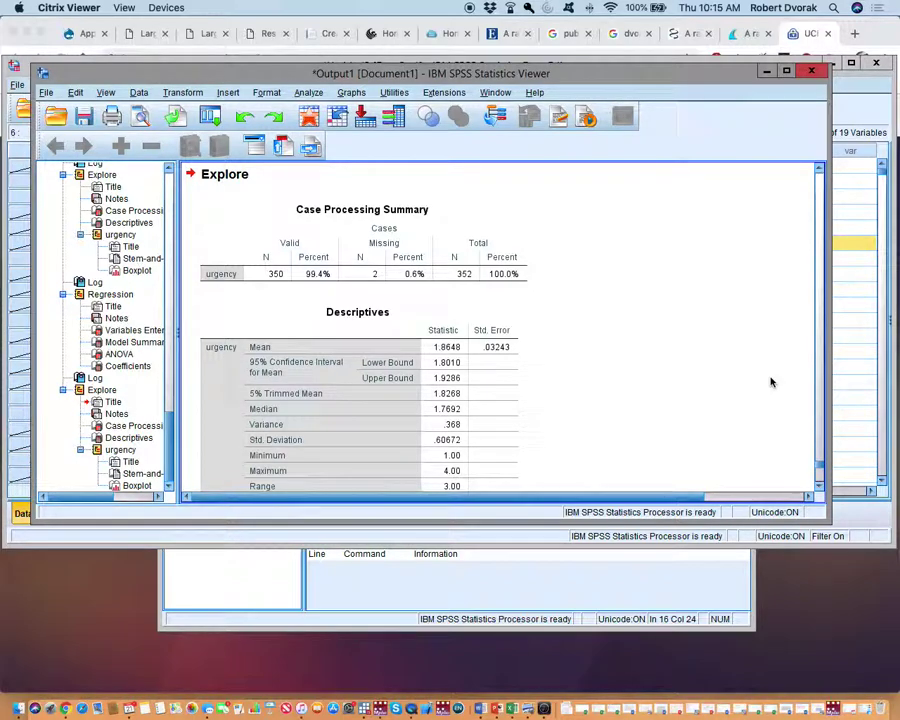
left_click(820, 393)
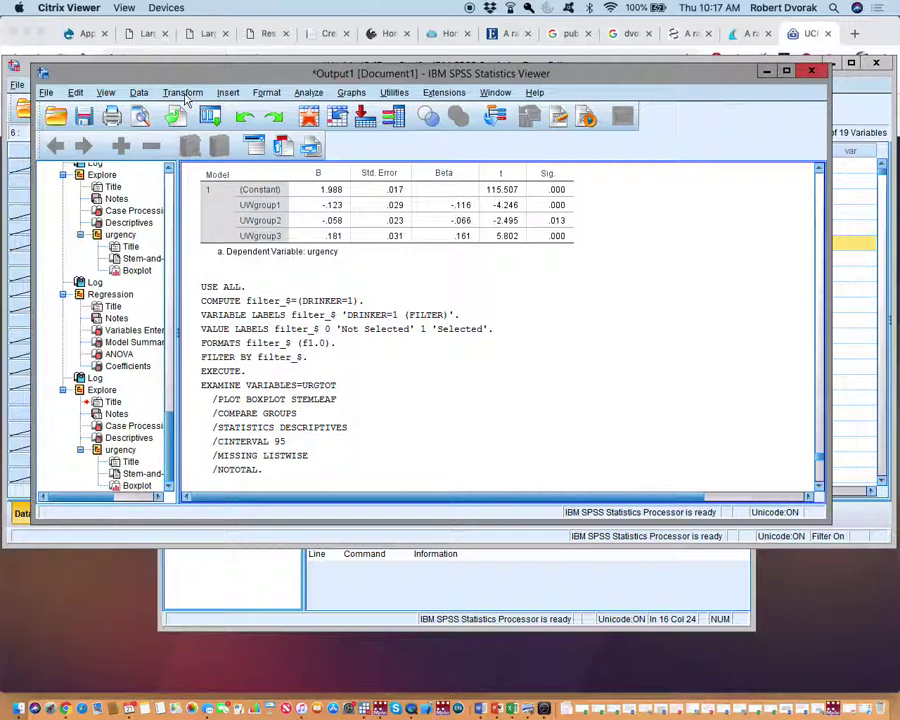
- Run an Explore analysis with UWgroup1 replacing urgency as the dependent variable
left_click(308, 92)
mouse_move(450, 128)
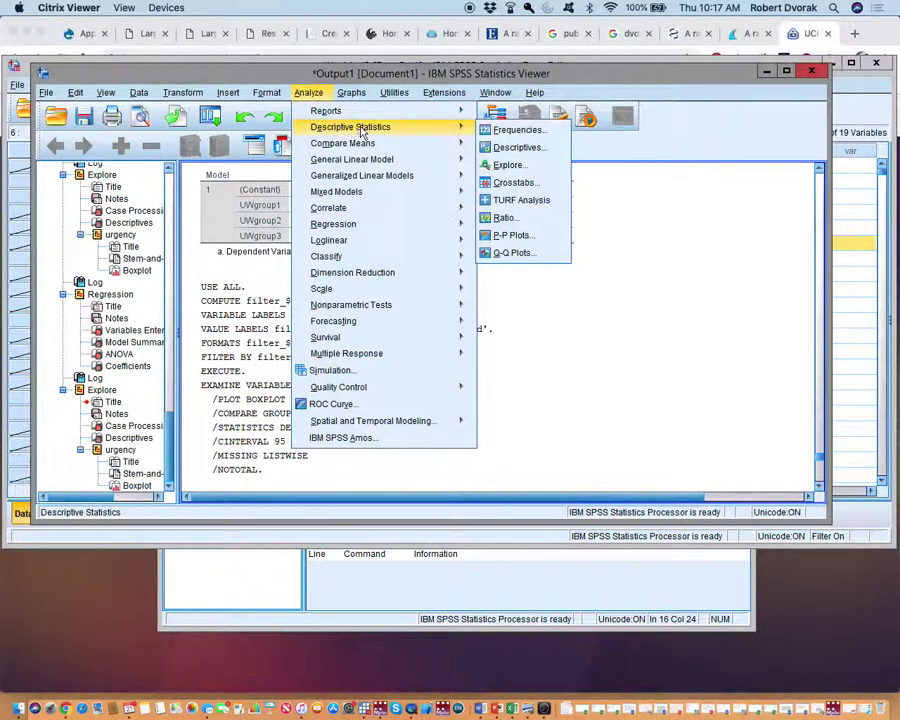
left_click(510, 165)
left_click(494, 243)
left_click(421, 251)
scroll(398, 275, "down", 3)
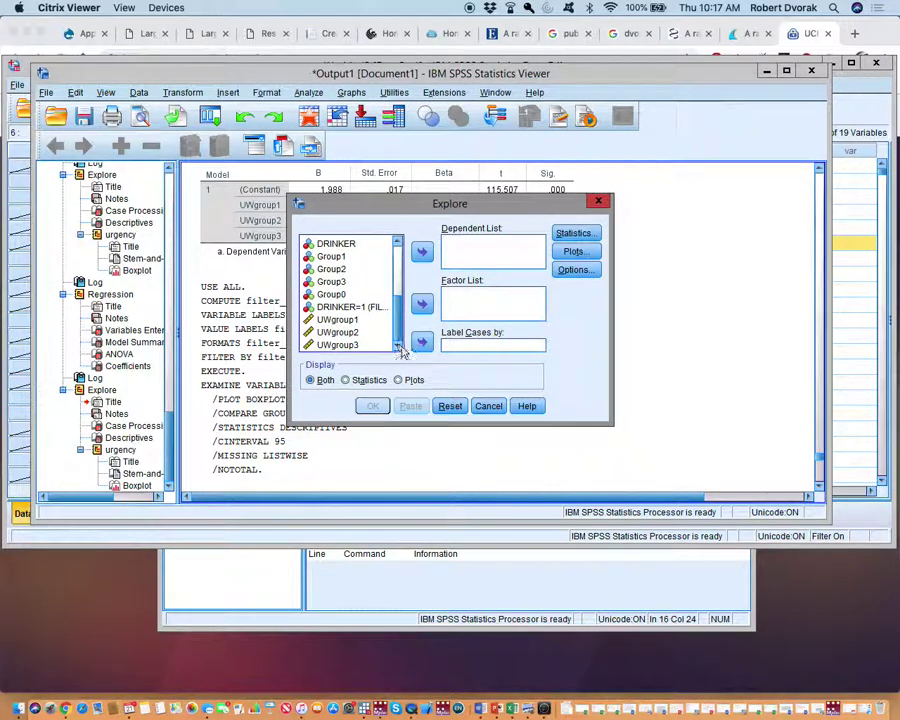
left_click(343, 320)
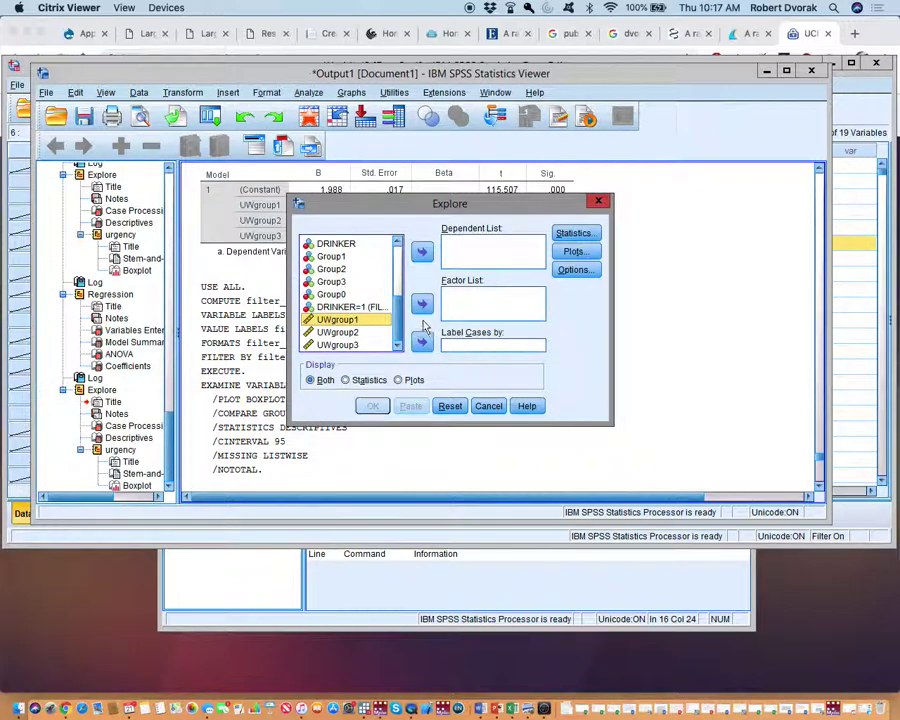
left_click(421, 251)
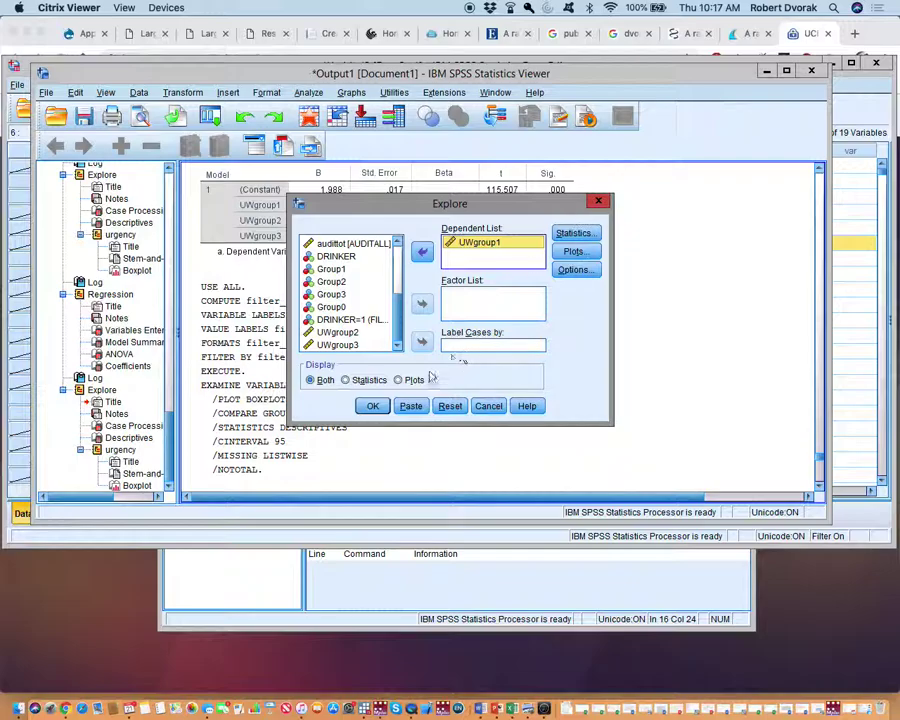
left_click(370, 407)
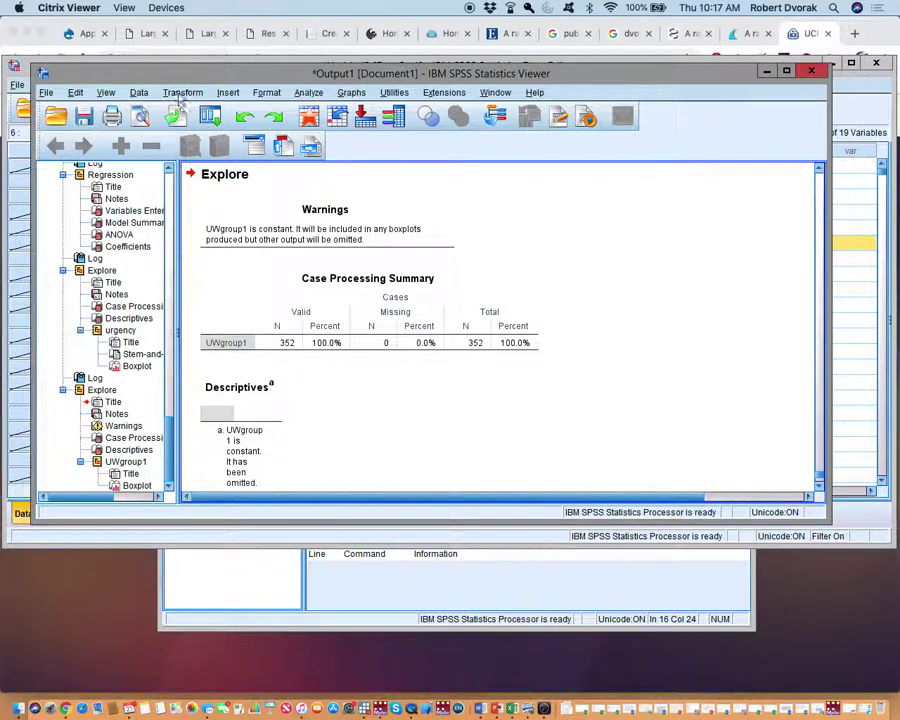
- Remove the DRINKER=1 filter by selecting all cases
left_click(138, 92)
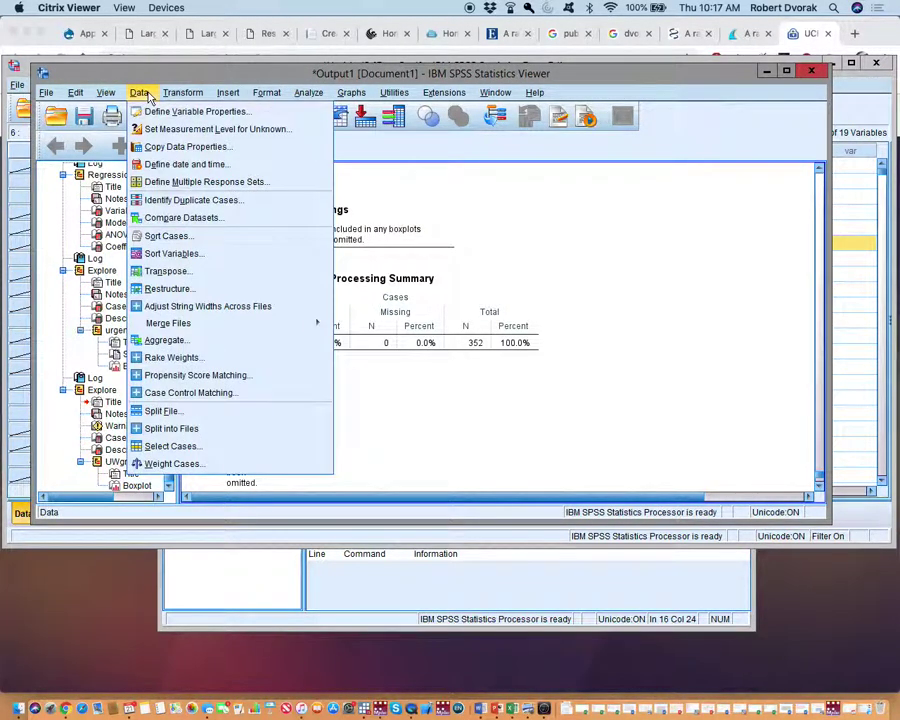
left_click(178, 447)
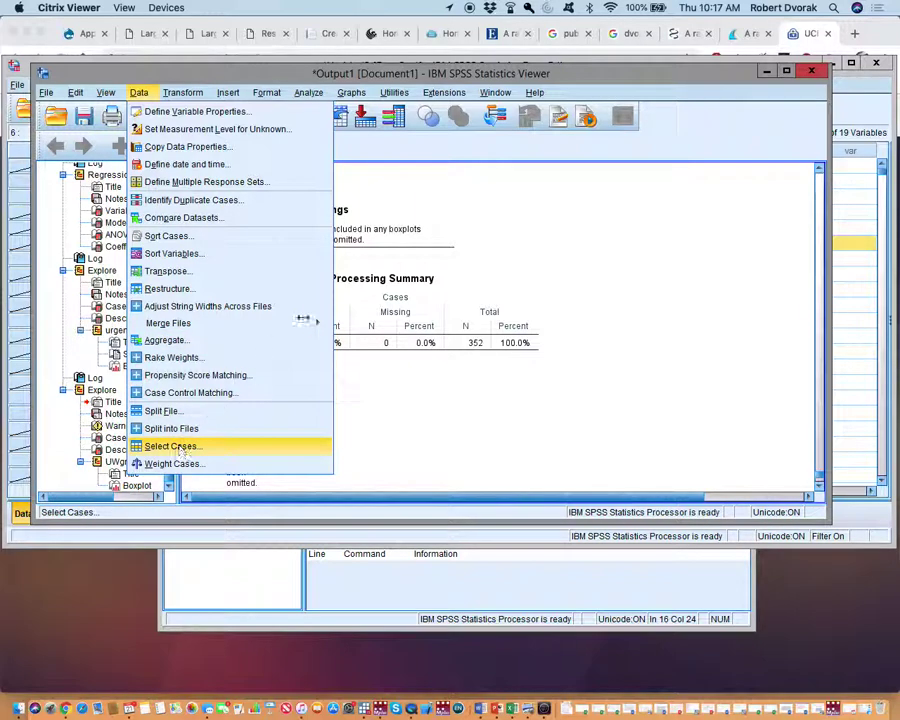
left_click(424, 219)
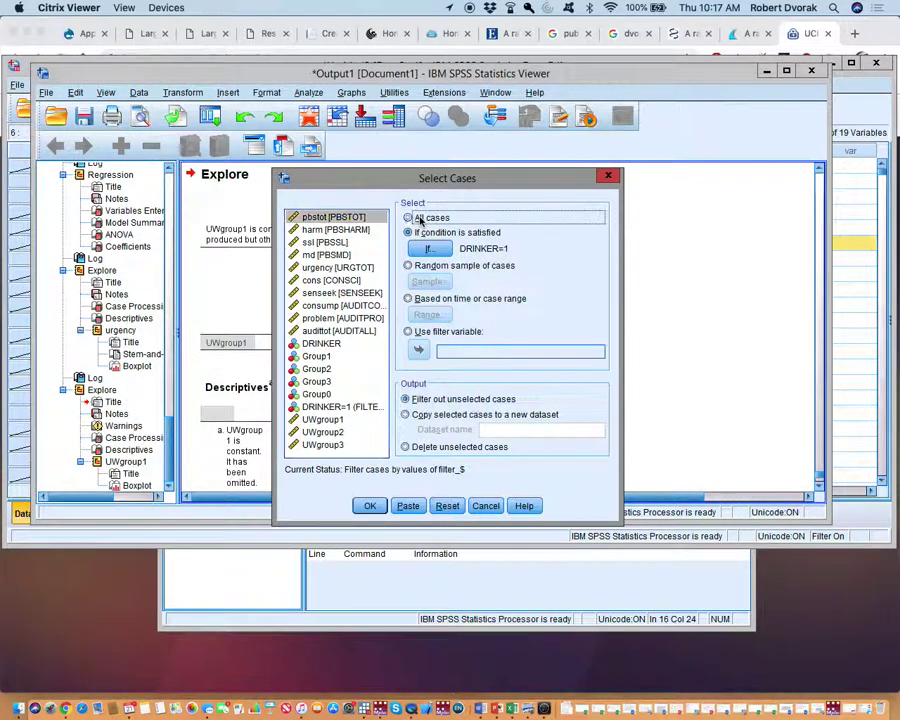
left_click(369, 506)
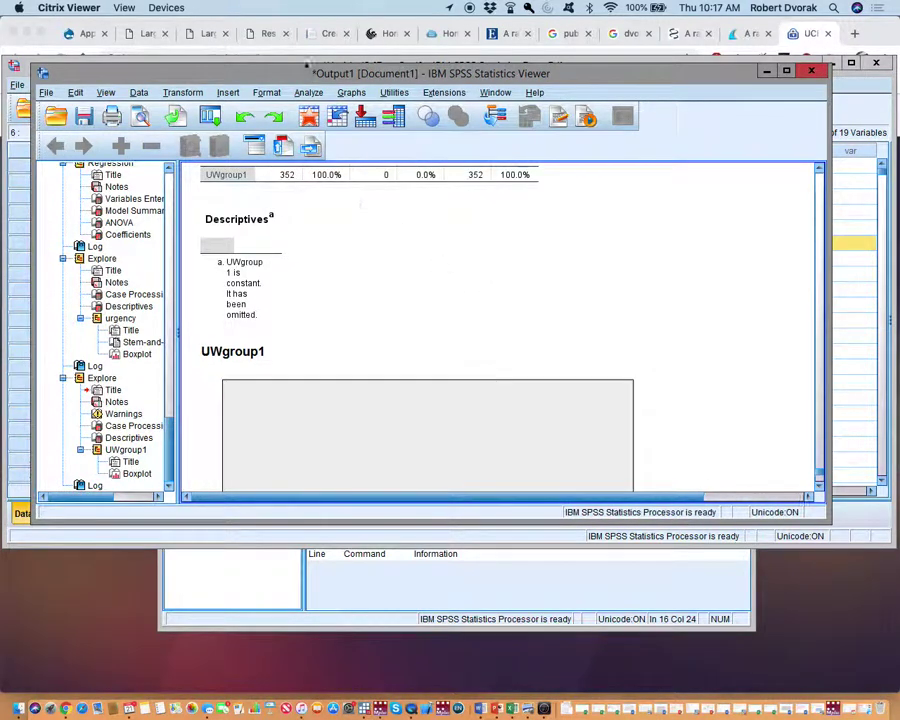
- Run the Explore analysis of UWgroup1 on all cases
left_click(305, 93)
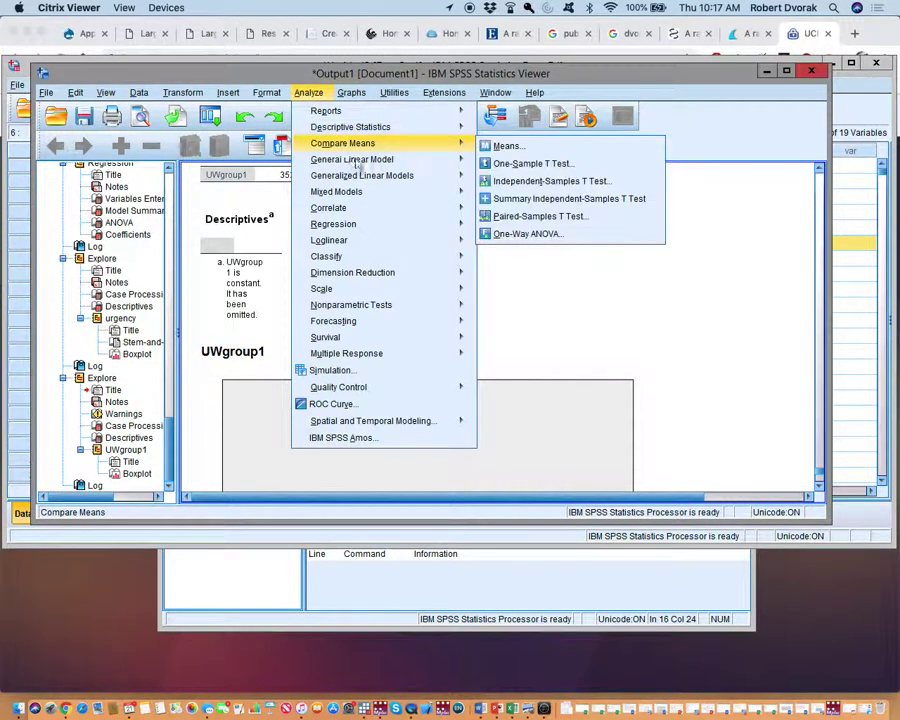
mouse_move(395, 136)
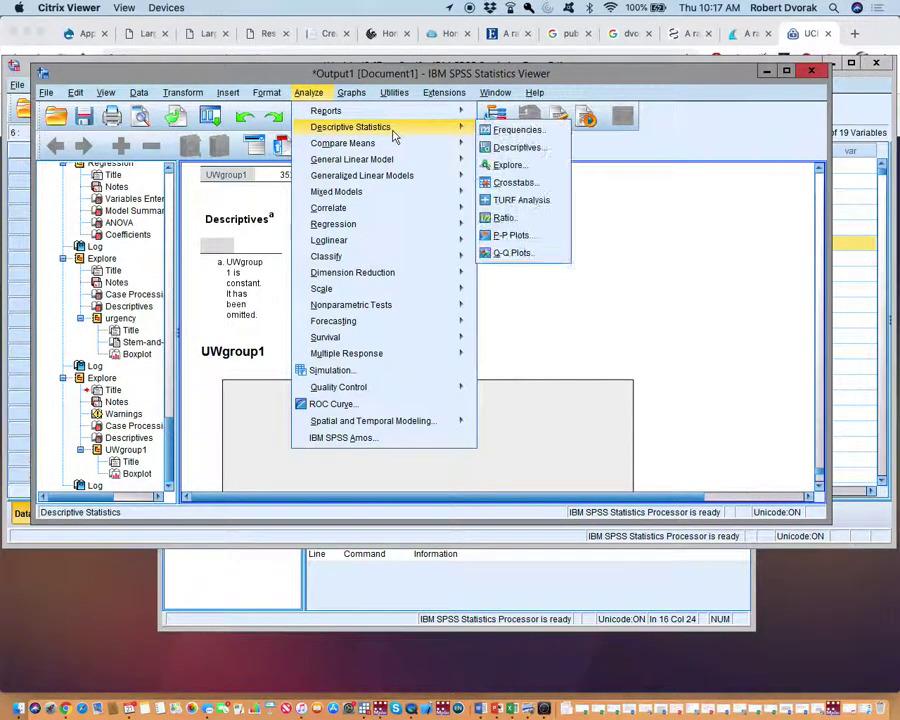
left_click(506, 165)
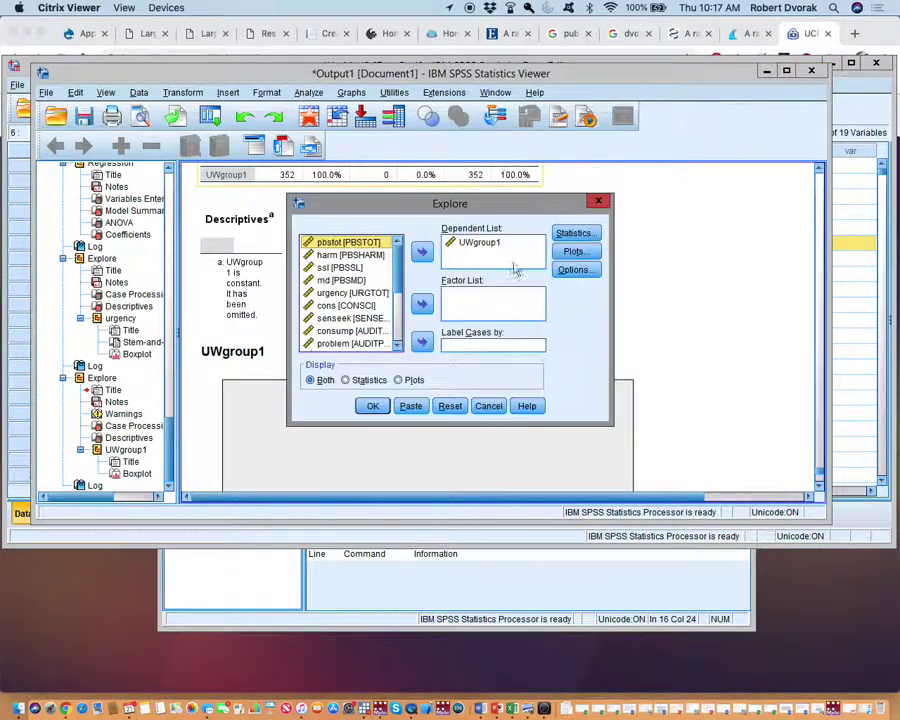
left_click(372, 406)
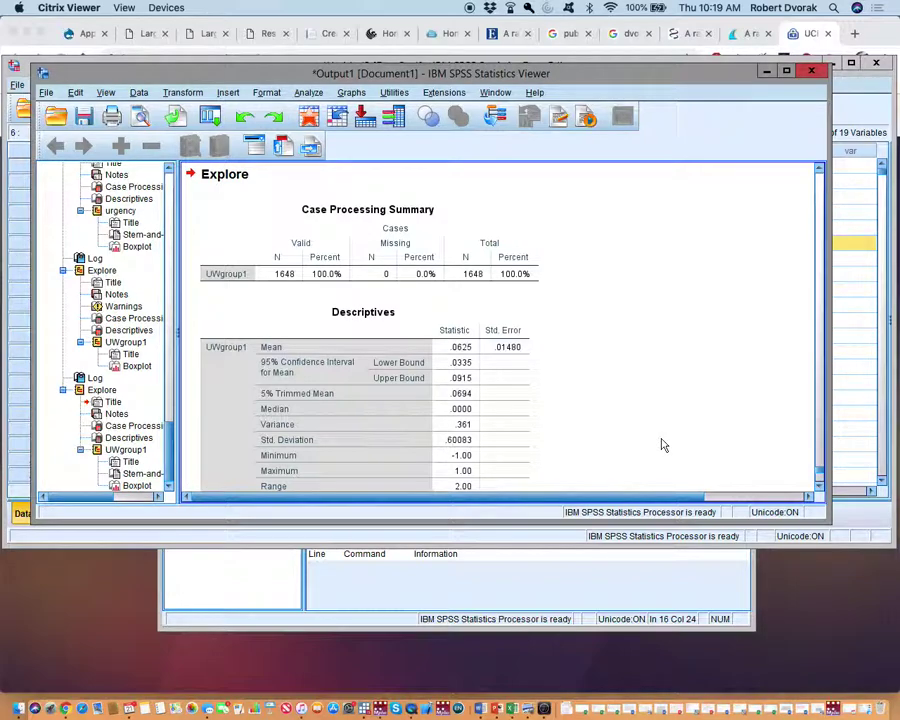
- Duplicate the UWgroup1, UWgroup2 and UWgroup3 compute blocks below the existing code in the Syntax Editor
left_click(874, 139)
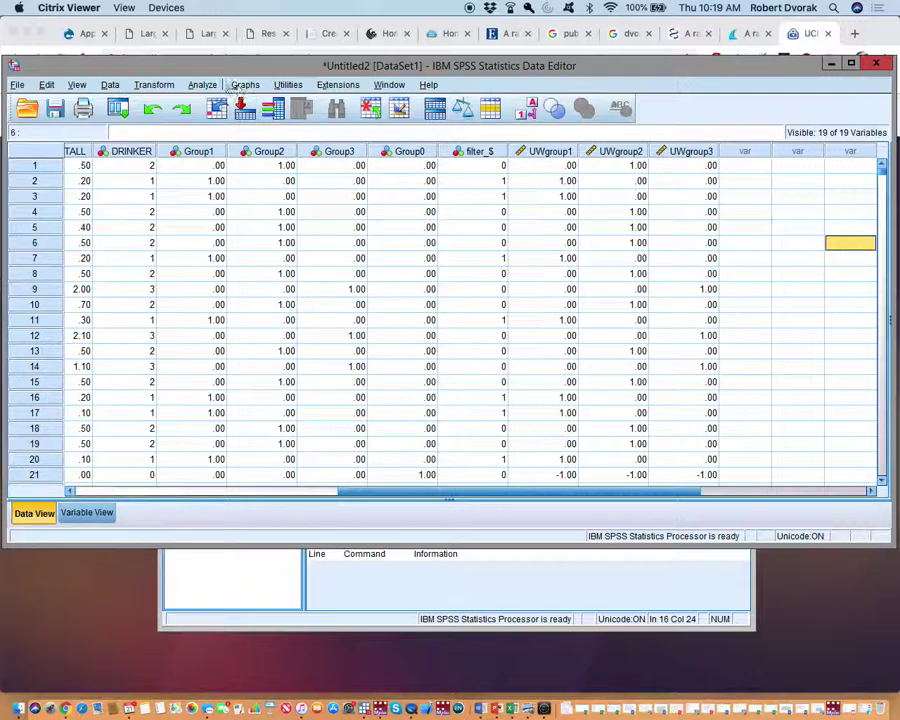
left_click(266, 586)
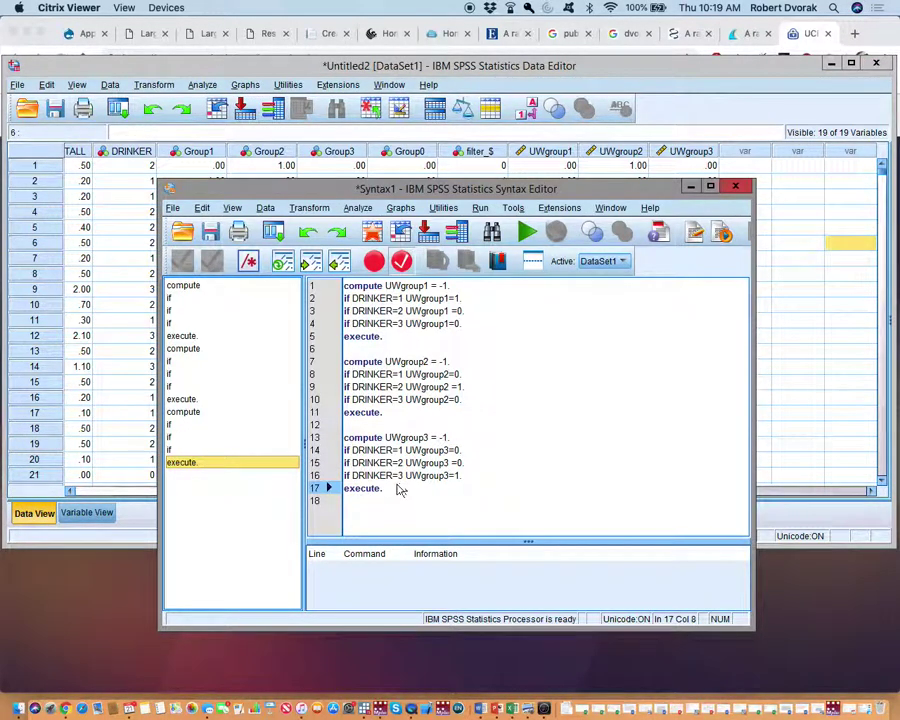
left_click_drag(396, 488, 350, 245)
key("ctrl+c")
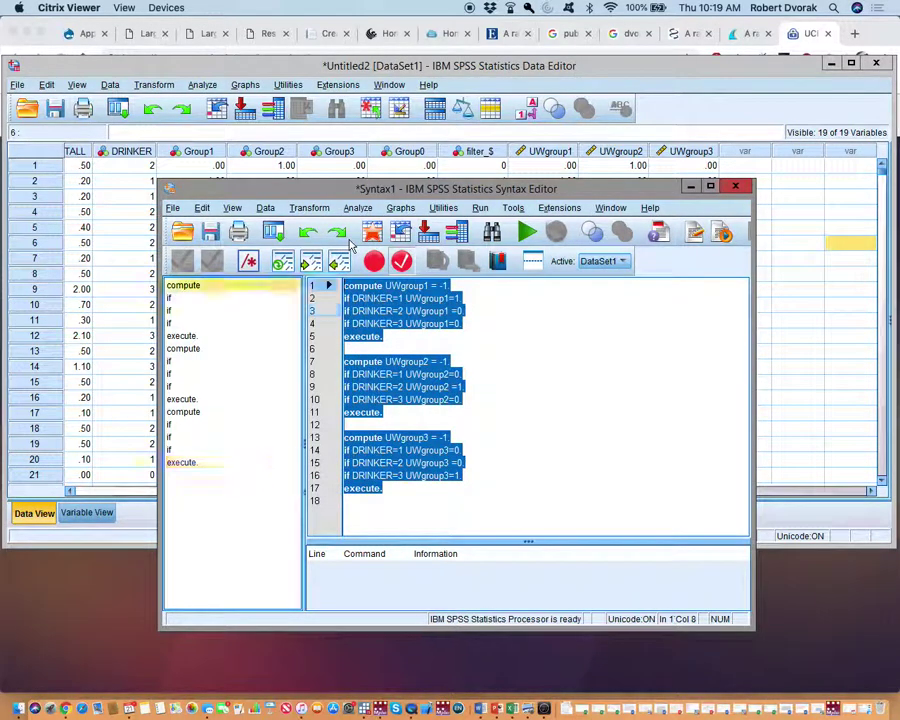
left_click(393, 497)
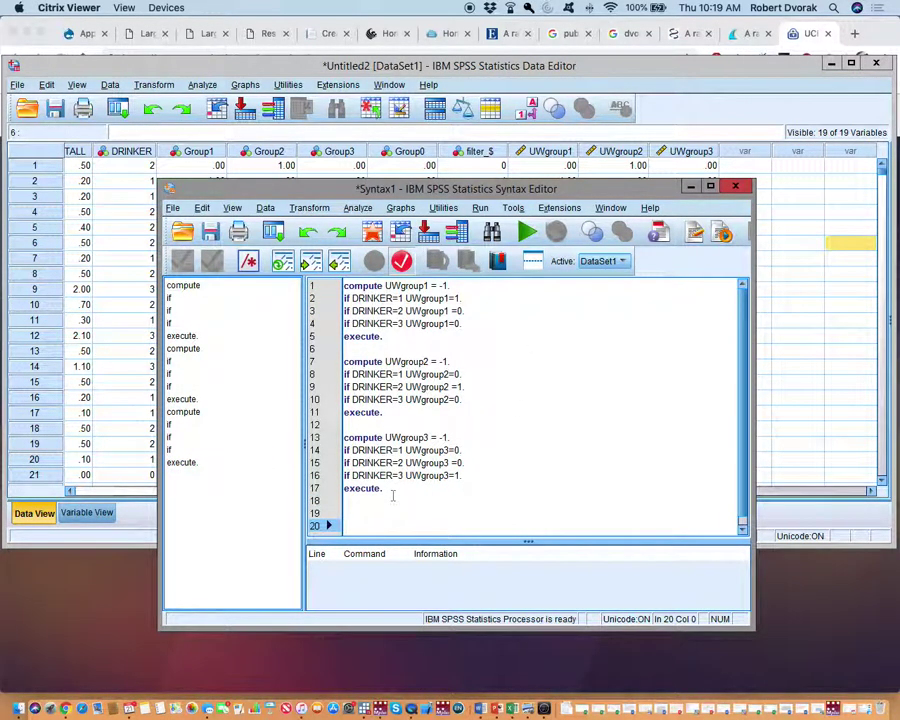
key("ctrl+v")
- Run a Frequencies analysis on DRINKER and bring its frequency table into view in the output
left_click(116, 335)
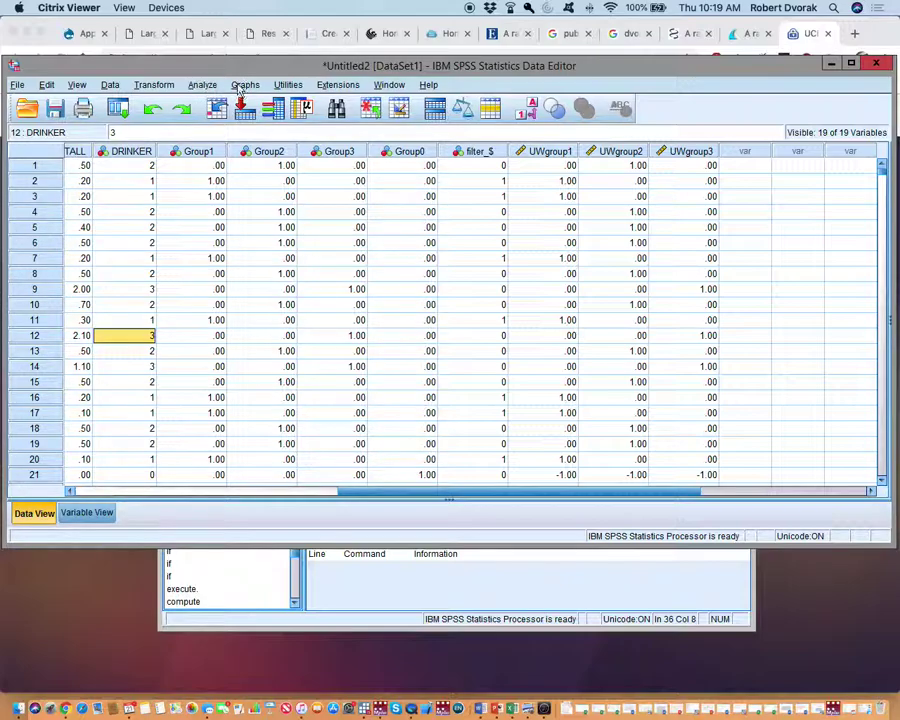
left_click(200, 86)
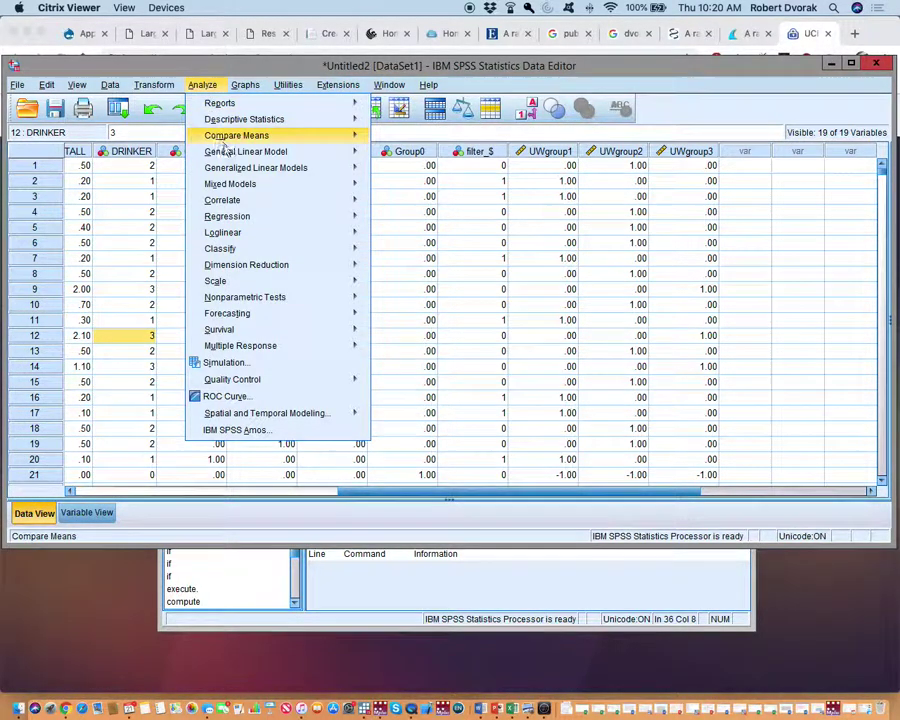
mouse_move(291, 119)
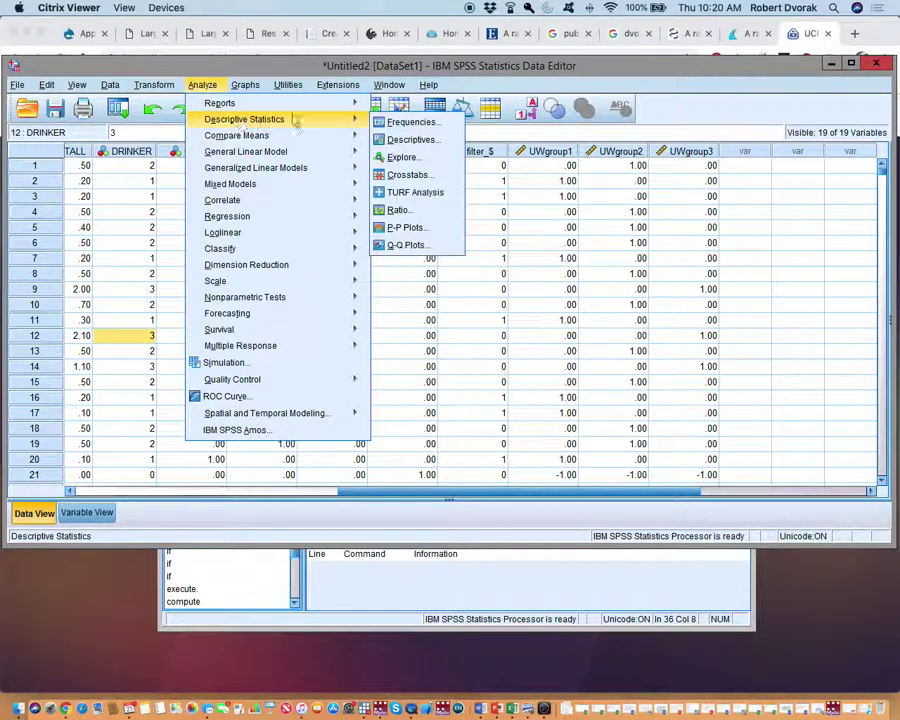
left_click(391, 123)
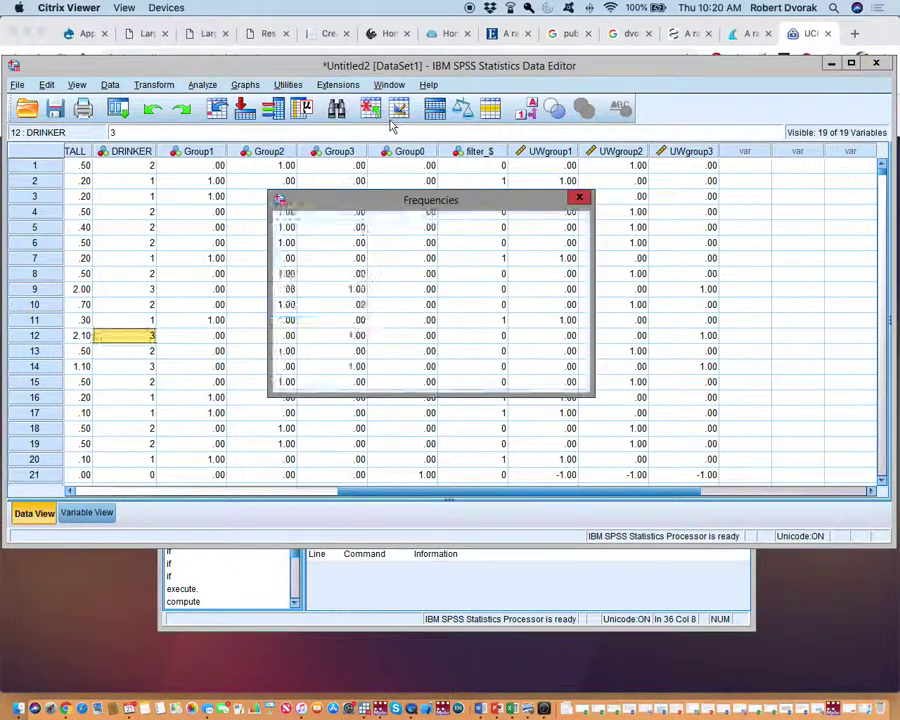
left_click(353, 377)
scroll(348, 373, "up", 5)
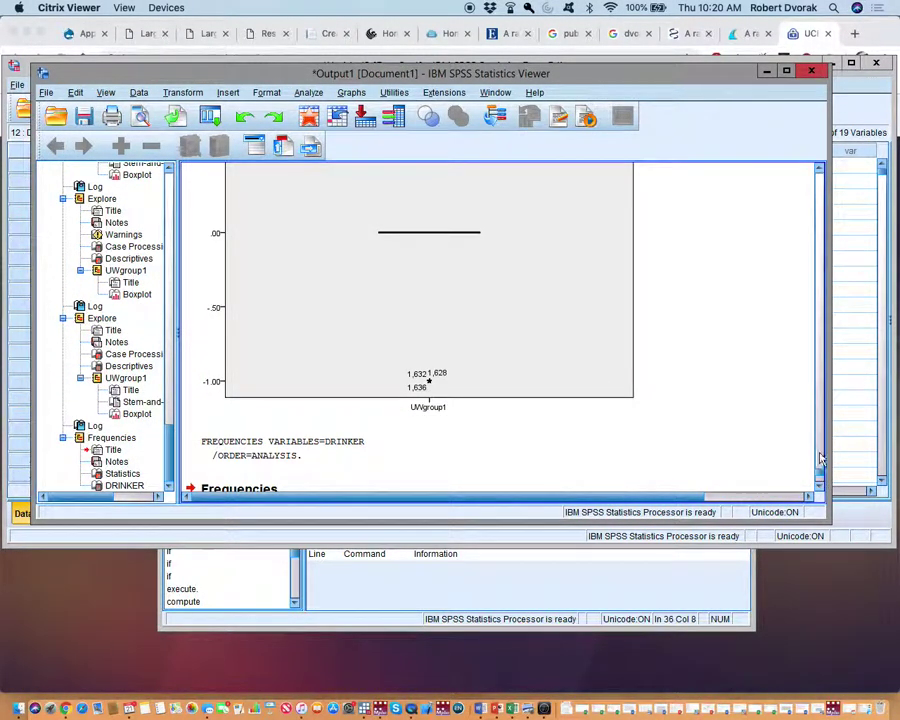
left_click(820, 486)
left_click(820, 486)
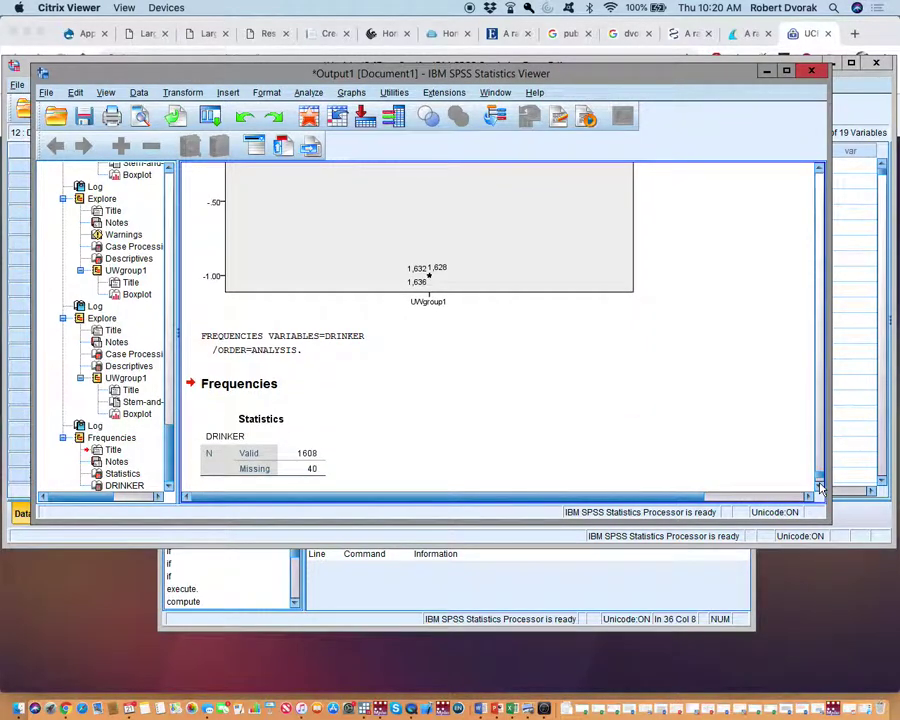
left_click(320, 359)
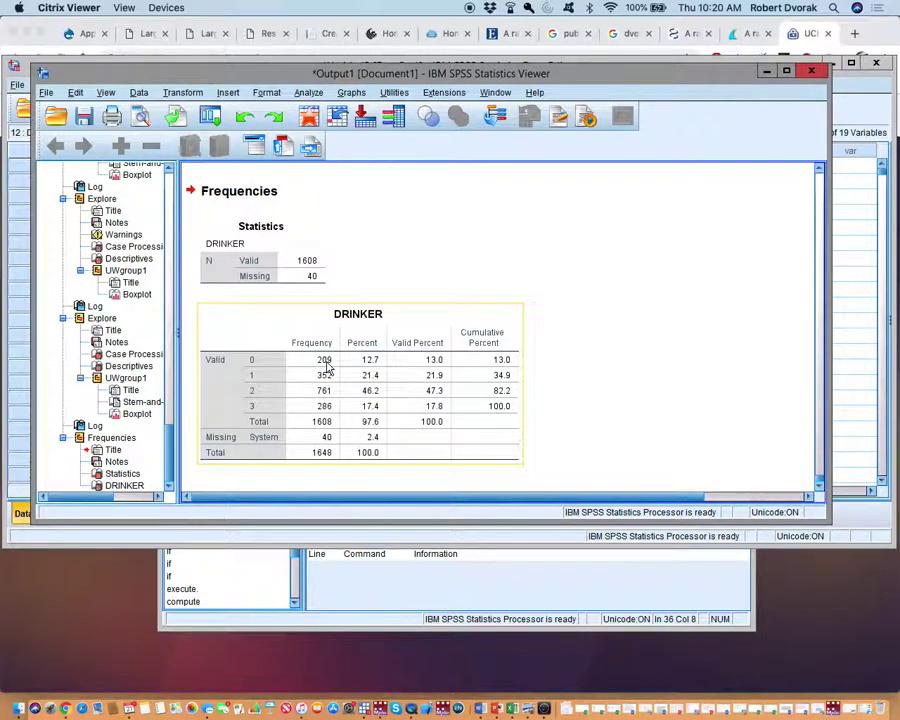
left_click(348, 472)
- Rename UWgroup1 to Wgroup1 in the compute line and the three if lines of the duplicated syntax block
left_click(378, 588)
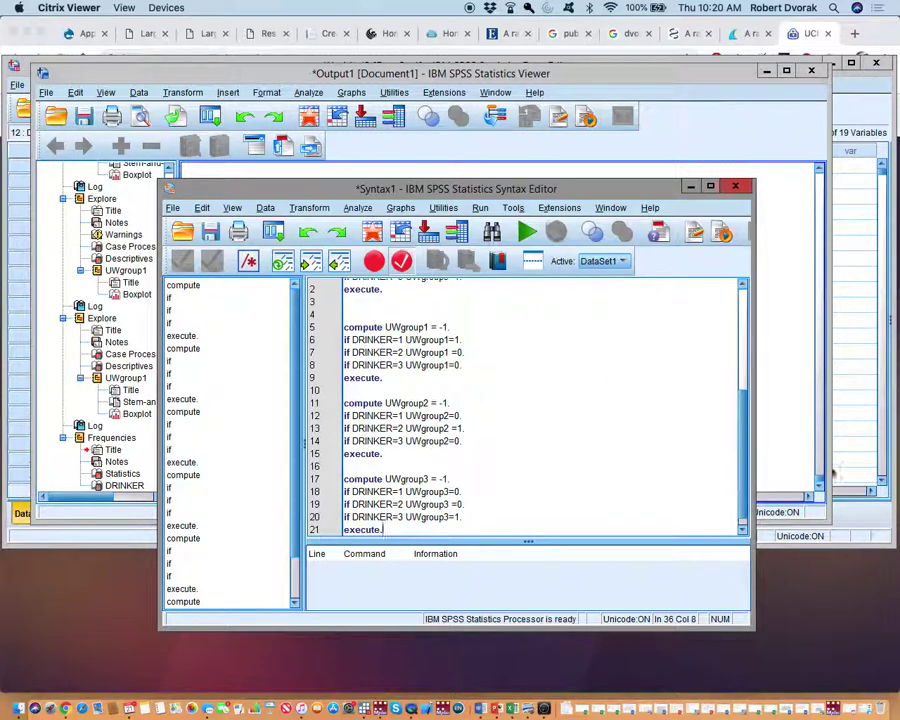
left_click(386, 326)
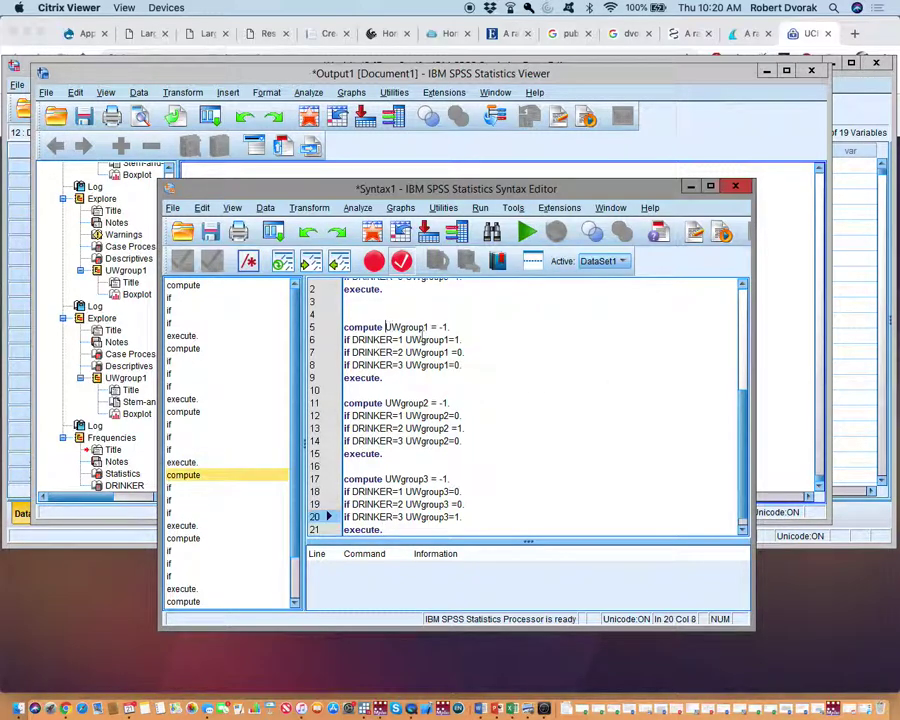
key("Delete")
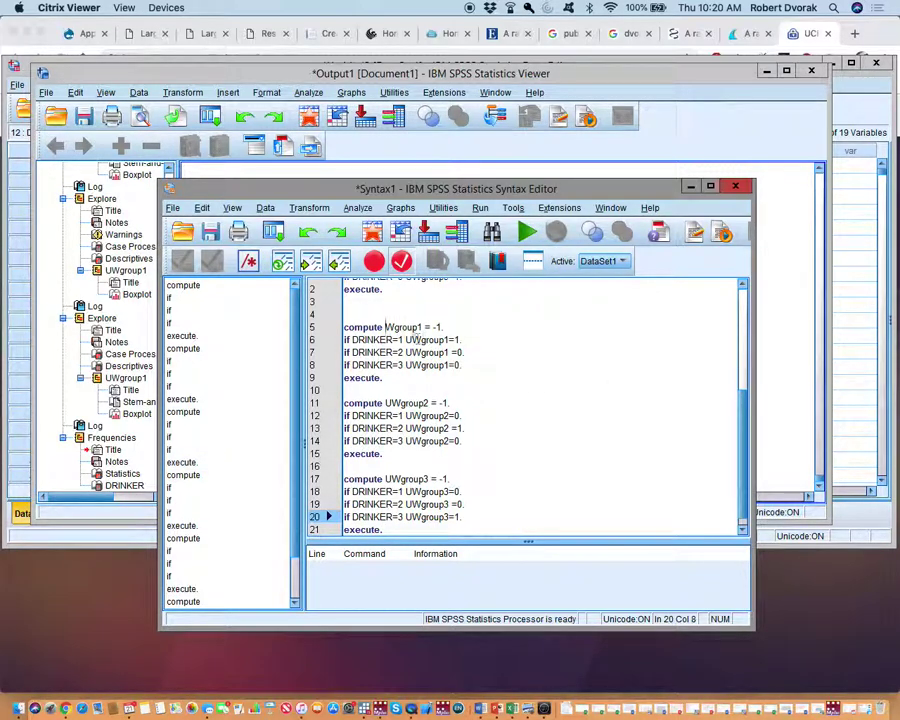
left_click(411, 340)
key("BackSpace")
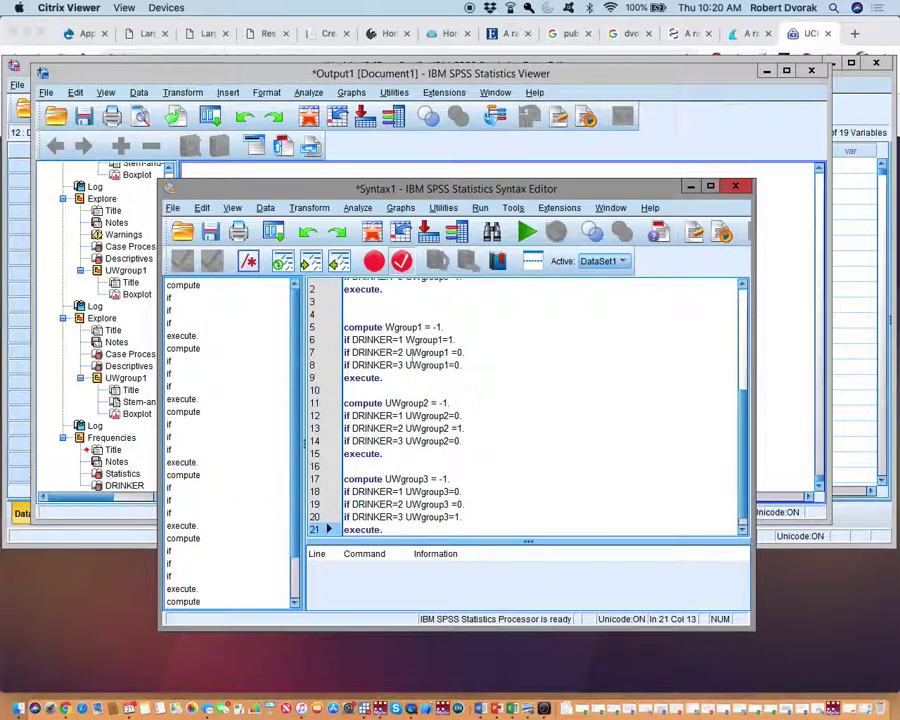
left_click(411, 352)
key("BackSpace")
left_click(411, 365)
key("BackSpace")
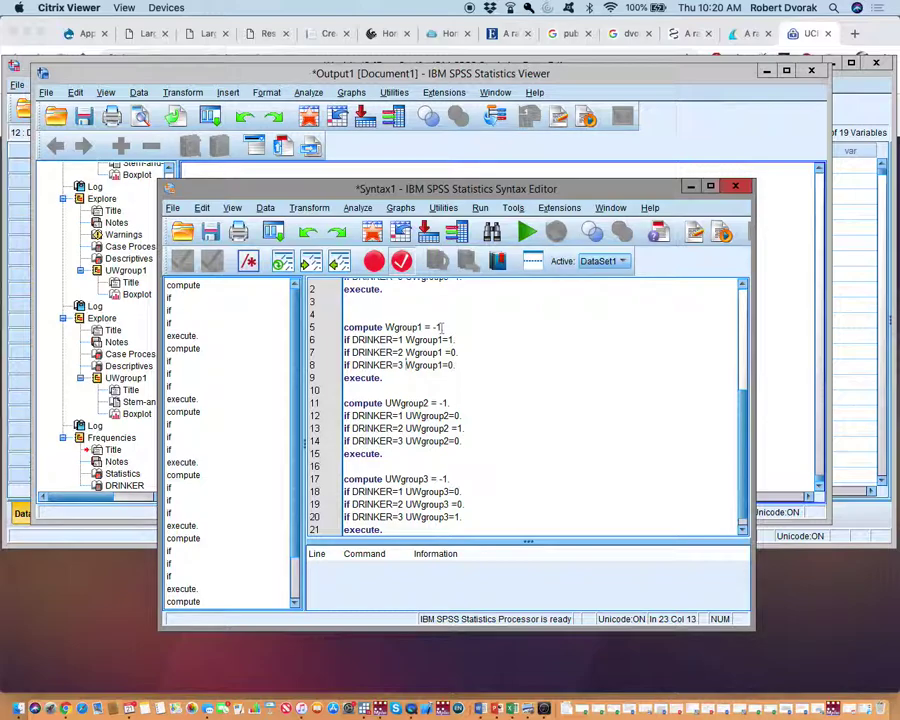
left_click(440, 327)
type(".")
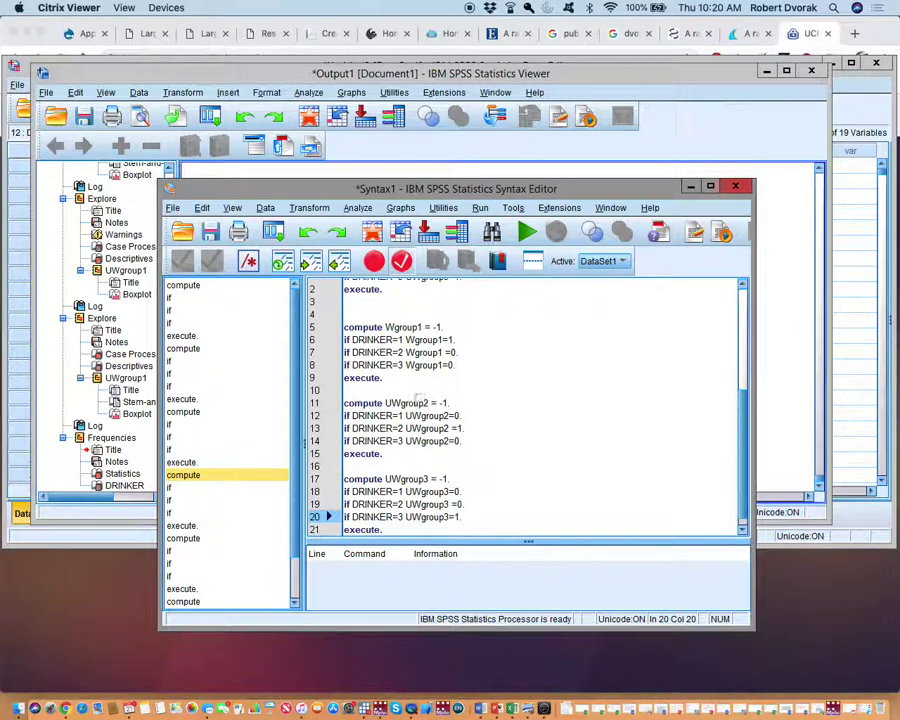
- Rename UWgroup2 to Wgroup2 throughout its duplicated compute block
left_click(392, 403)
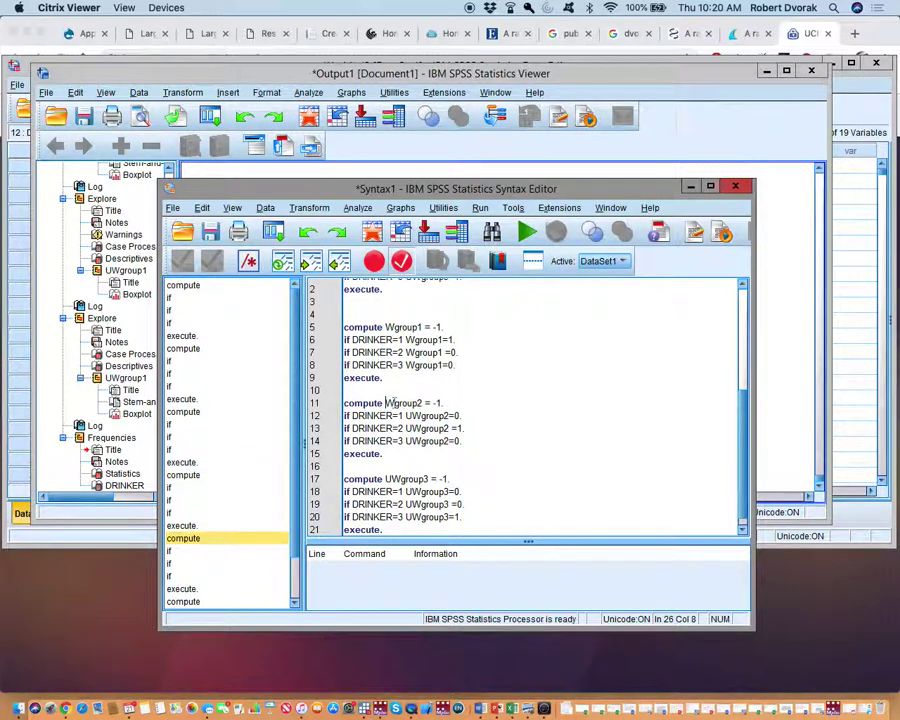
key("BackSpace")
left_click(405, 415)
key("BackSpace")
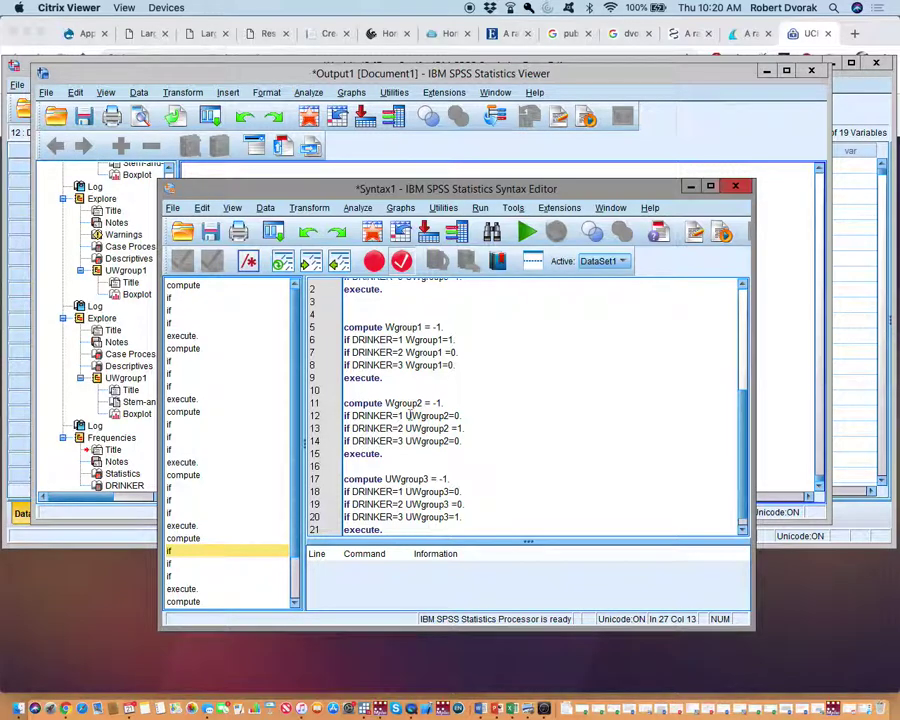
key("Down")
key("Right")
key("BackSpace")
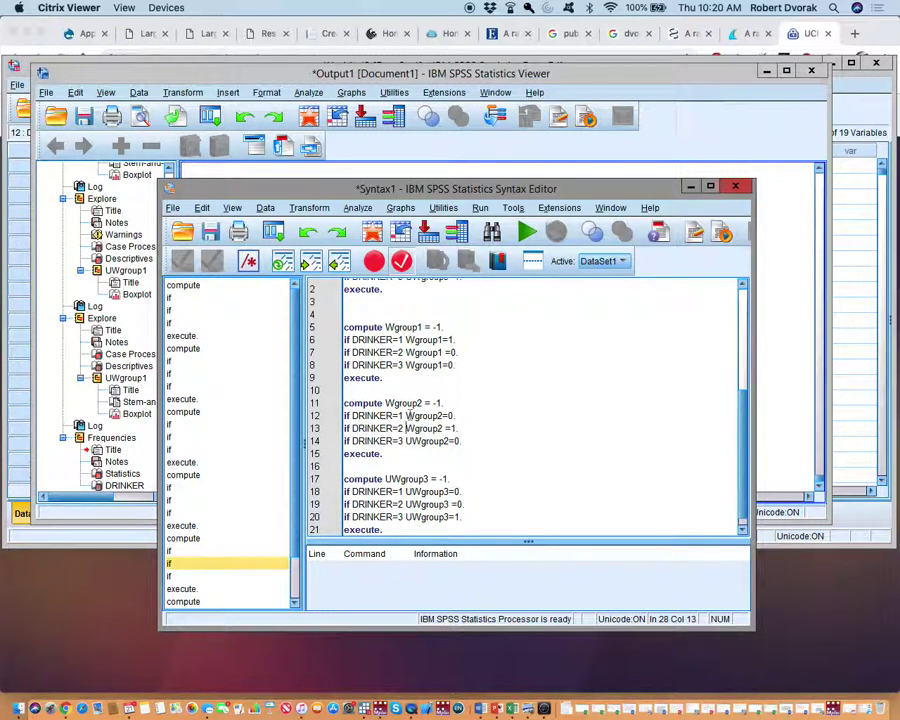
key("Right")
key("Down")
key("BackSpace")
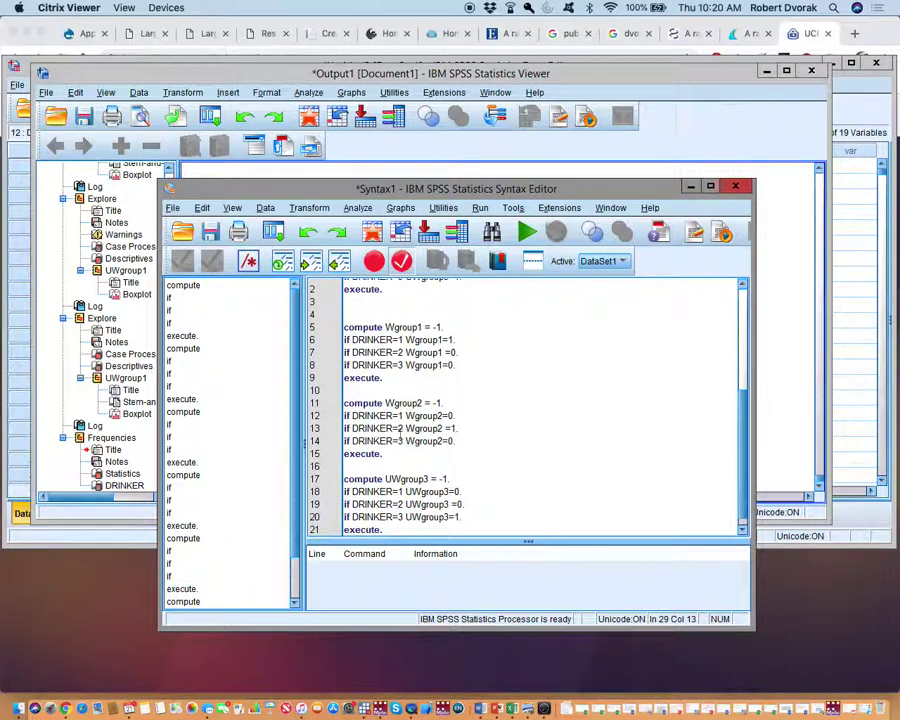
- Rename UWgroup3 to Wgroup3 throughout the last duplicated compute block
left_click(387, 479)
key("BackSpace")
key("Down")
key("Right")
key("Right")
key("Right")
key("Right")
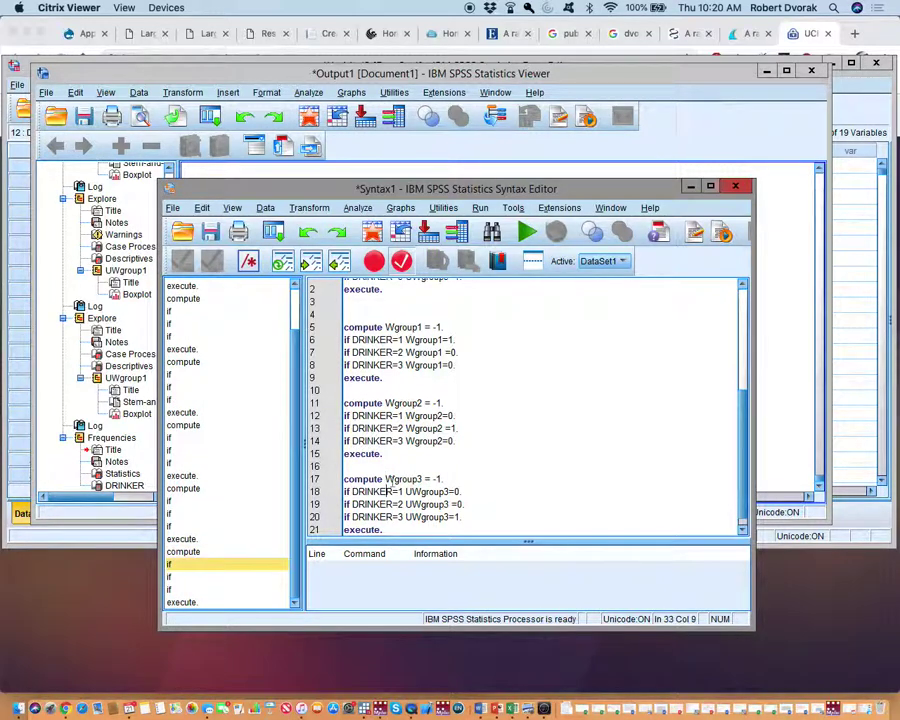
key("BackSpace")
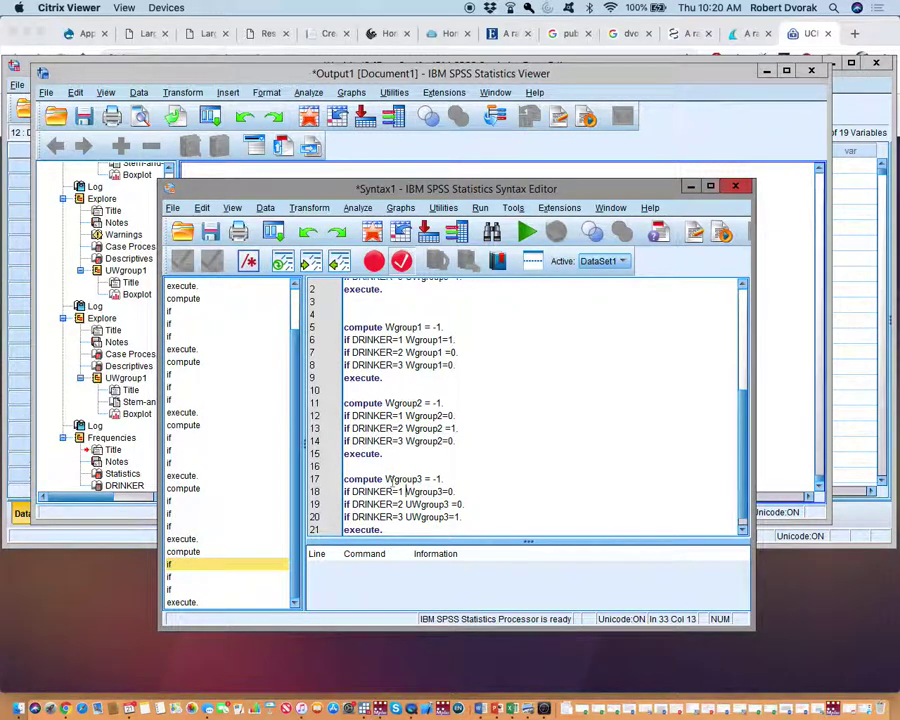
key("Down")
key("BackSpace")
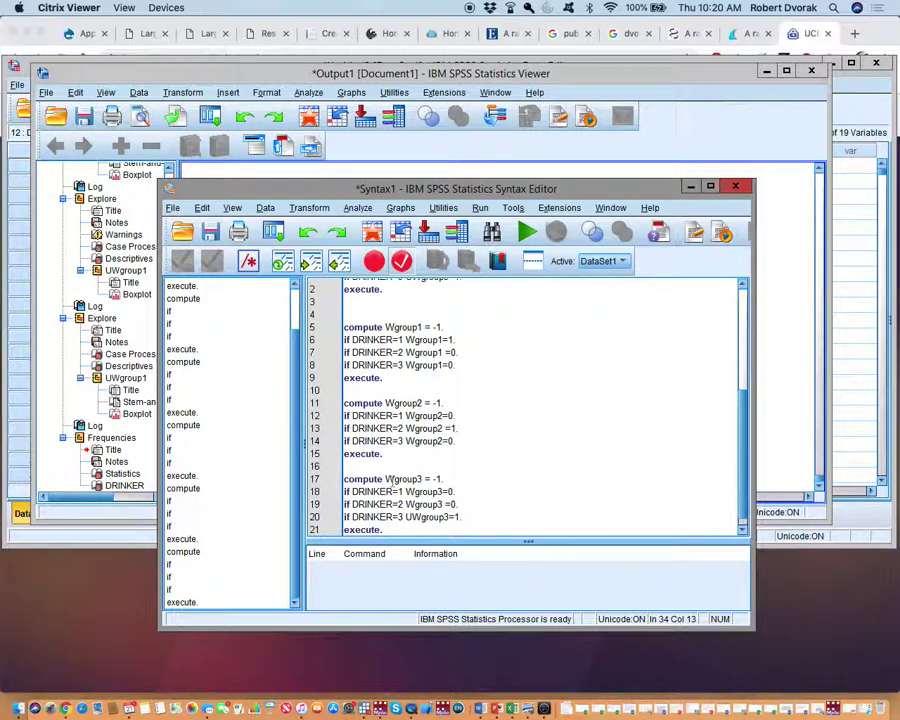
key("Down")
key("BackSpace")
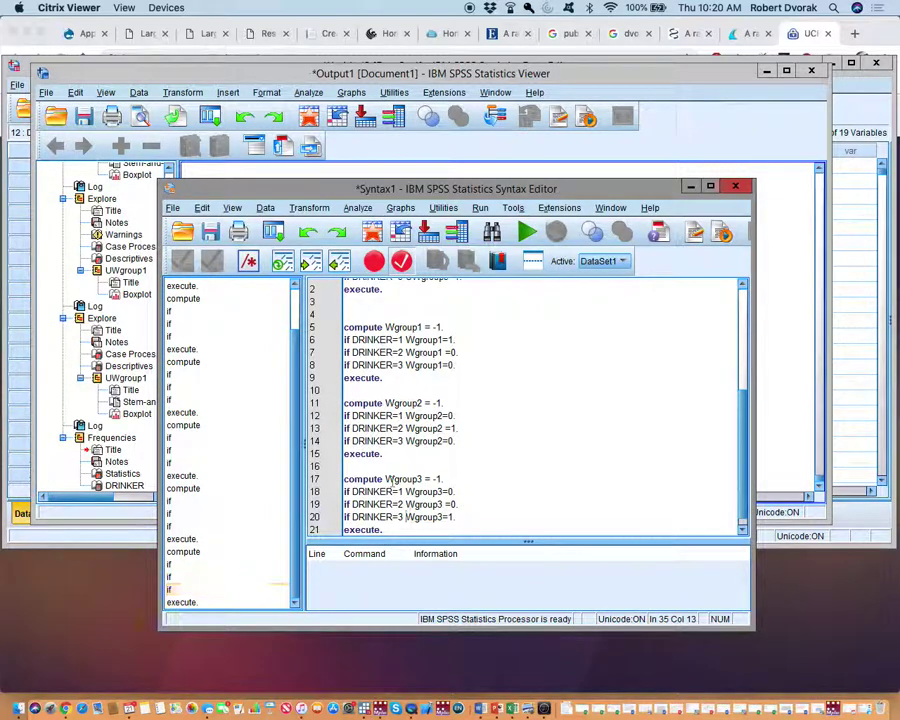
- Set the Wgroup1 compute expression to -1*(352/209), taking the group frequencies from the DRINKER table
left_click(441, 326)
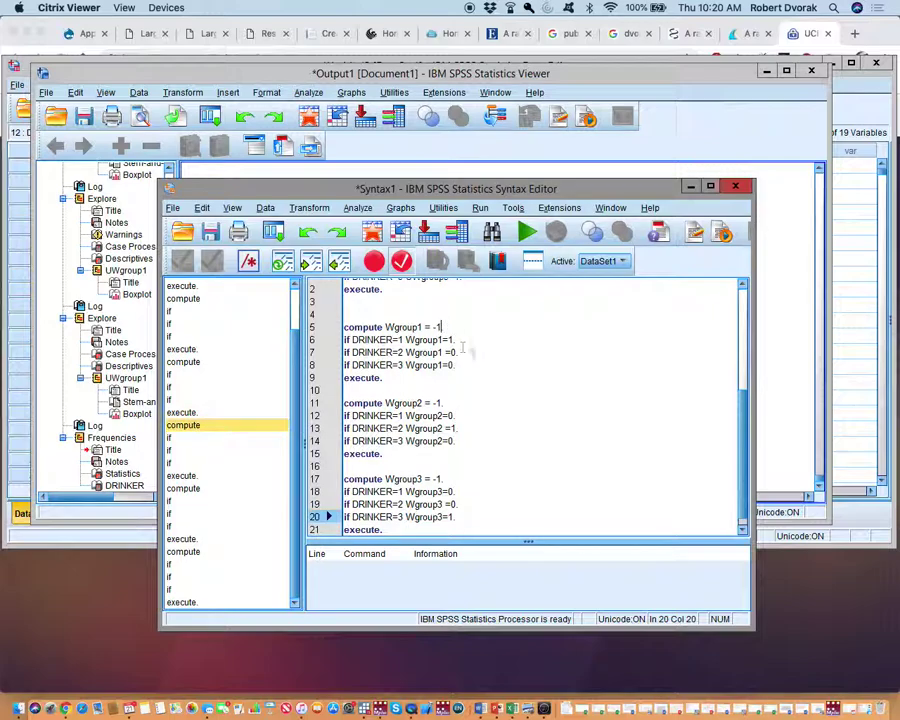
type("*(")
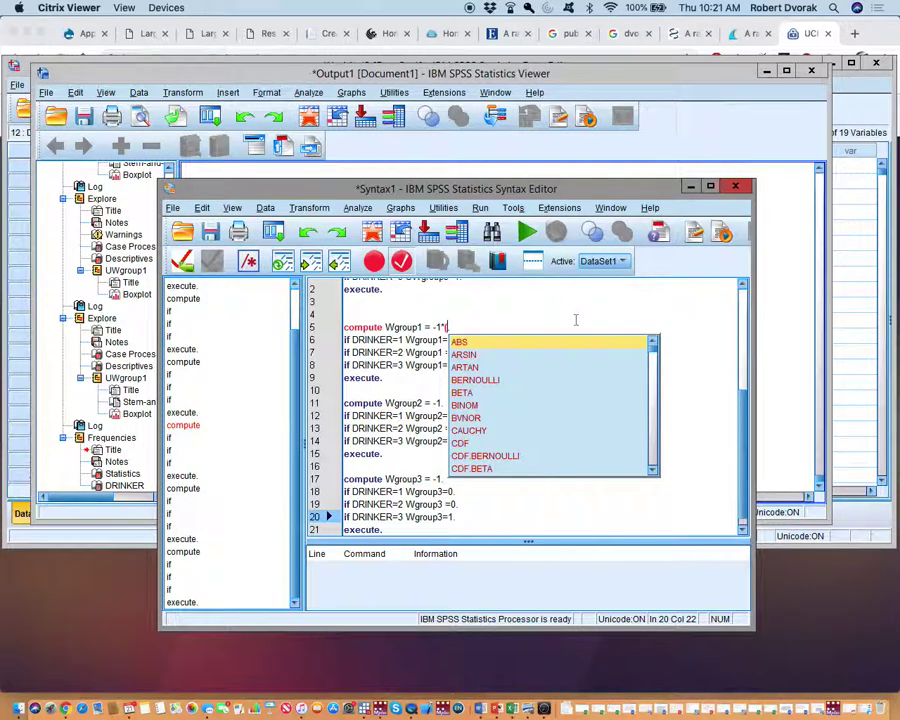
mouse_move(559, 193)
left_mouse_down()
mouse_move(555, 318)
mouse_move(634, 440)
mouse_move(651, 396)
left_mouse_up()
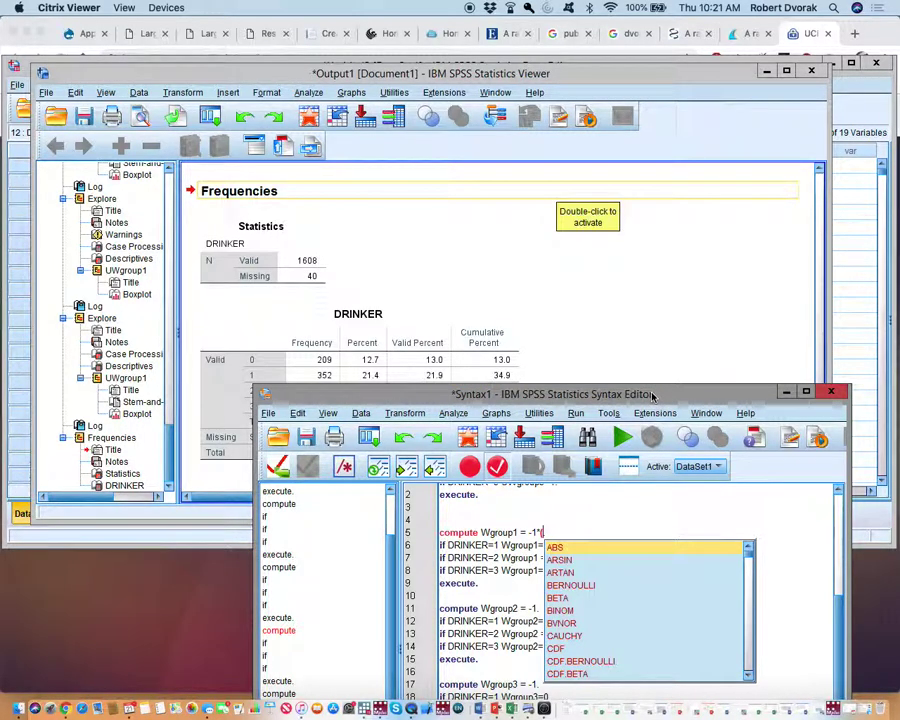
type("3")
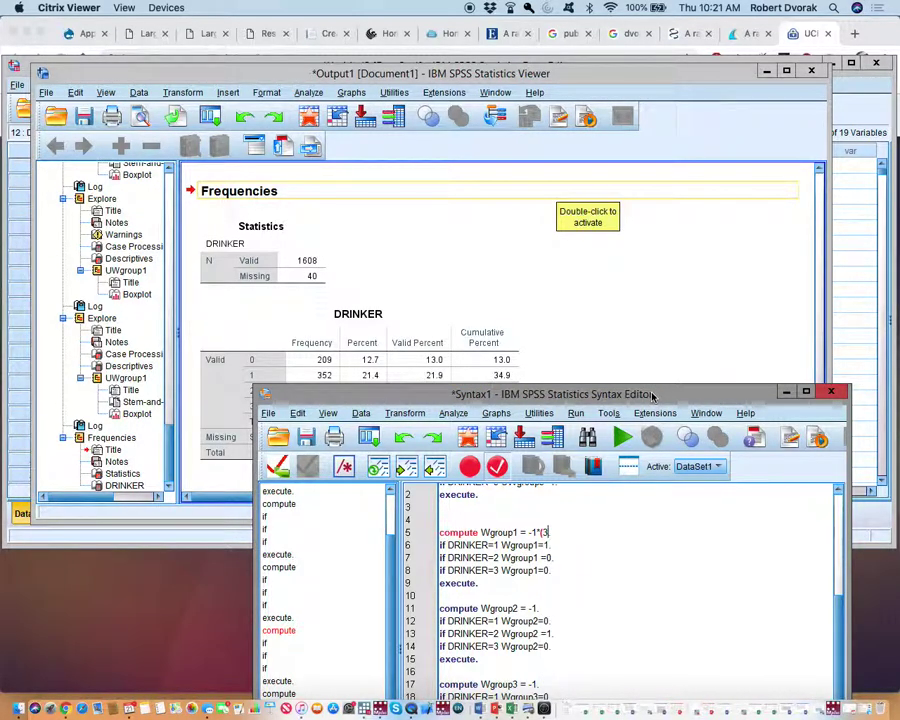
type("52/209)")
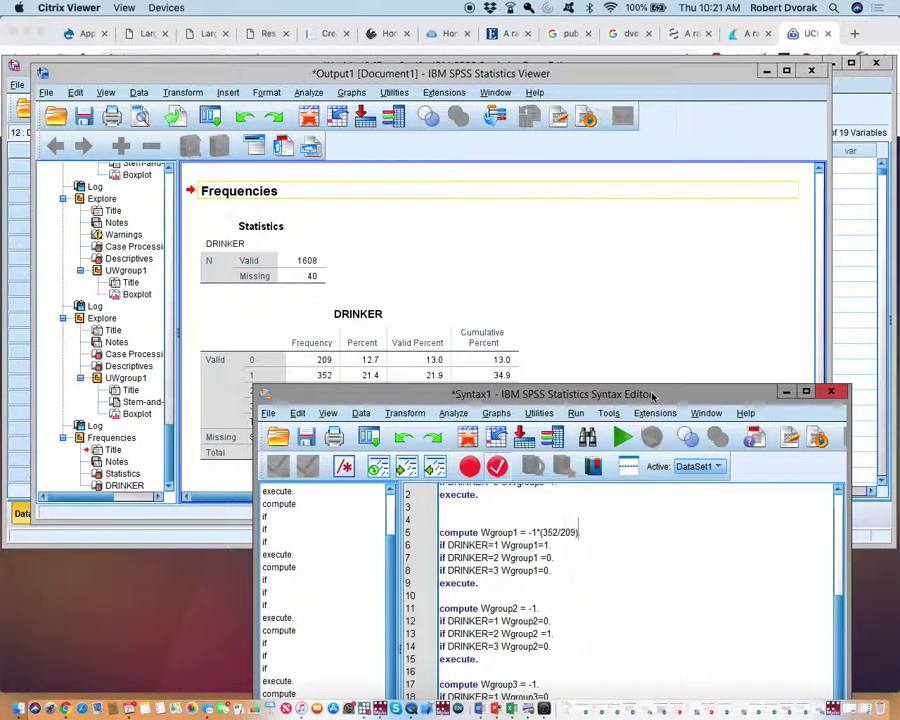
type("...")
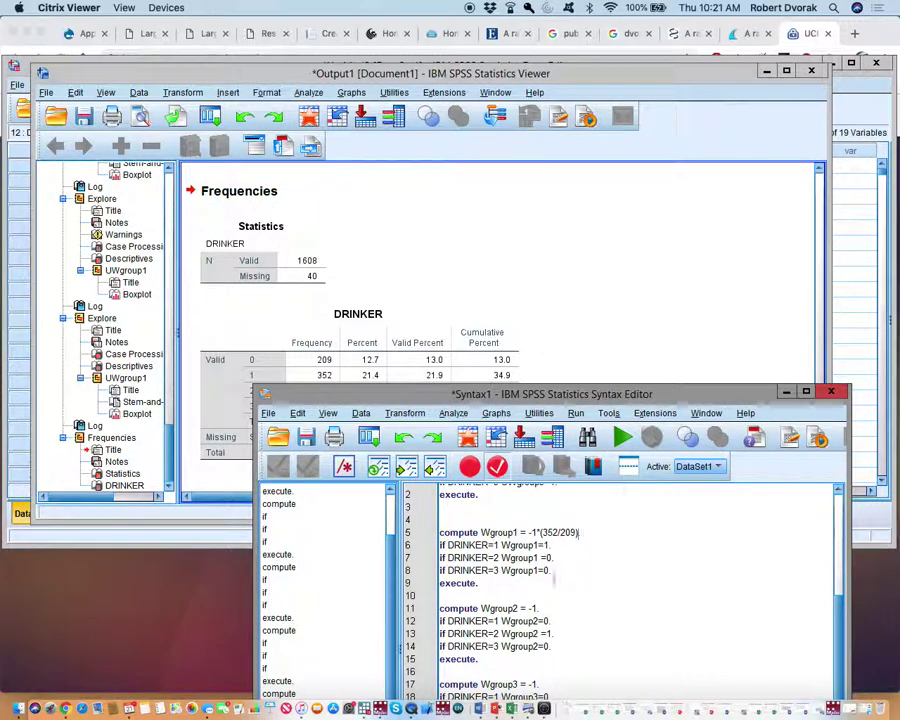
- Set the Wgroup2 compute expression to -1*(761/209), using the DRINKER frequencies for groups 2 and 0
left_click(538, 608)
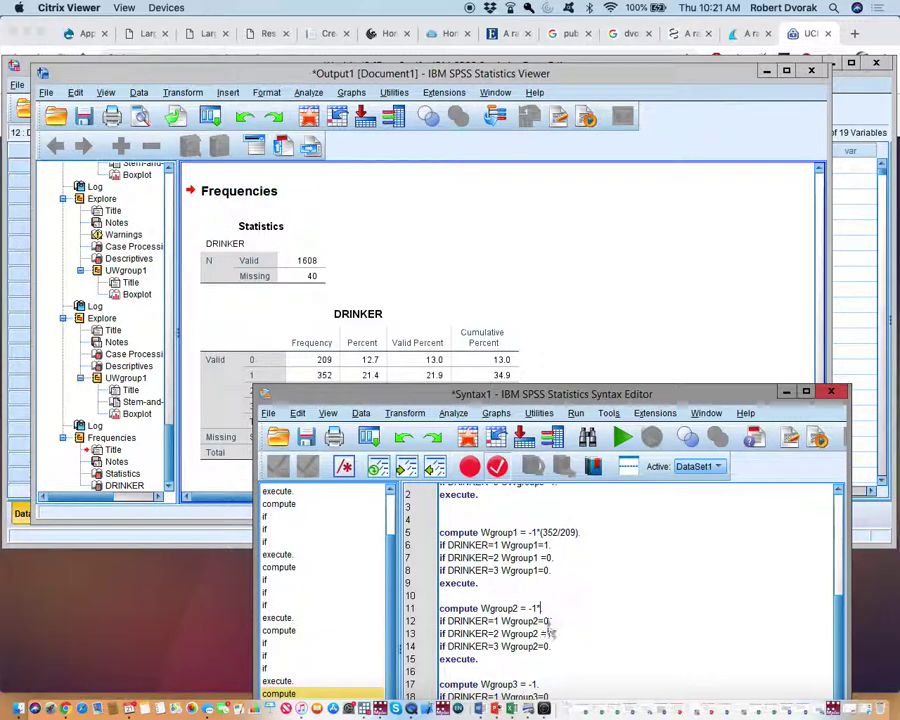
type("*(")
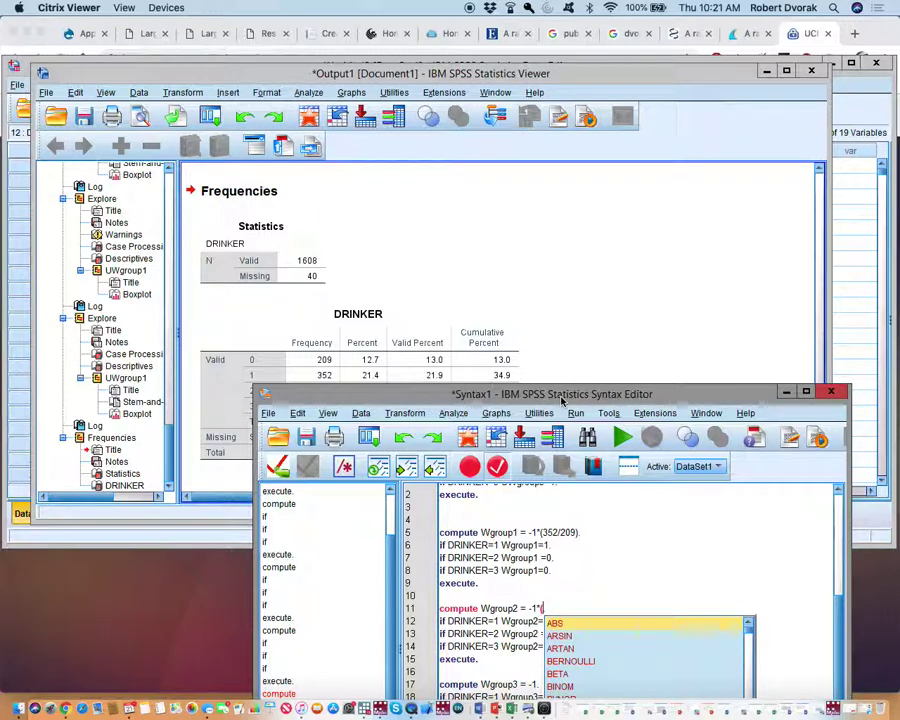
left_click_drag(559, 401, 560, 418)
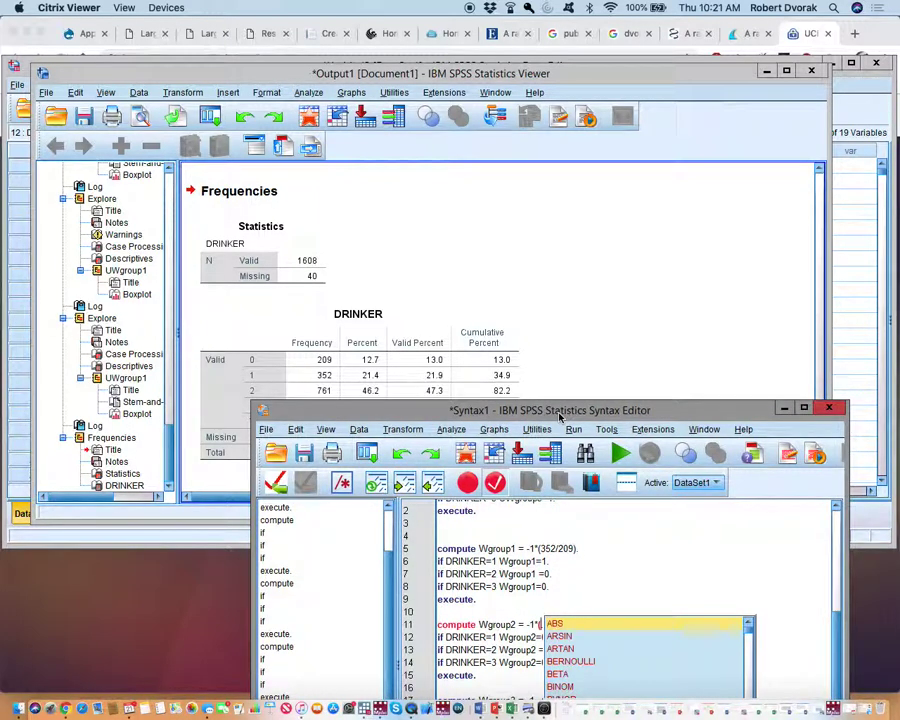
key("Escape")
type("761/209")
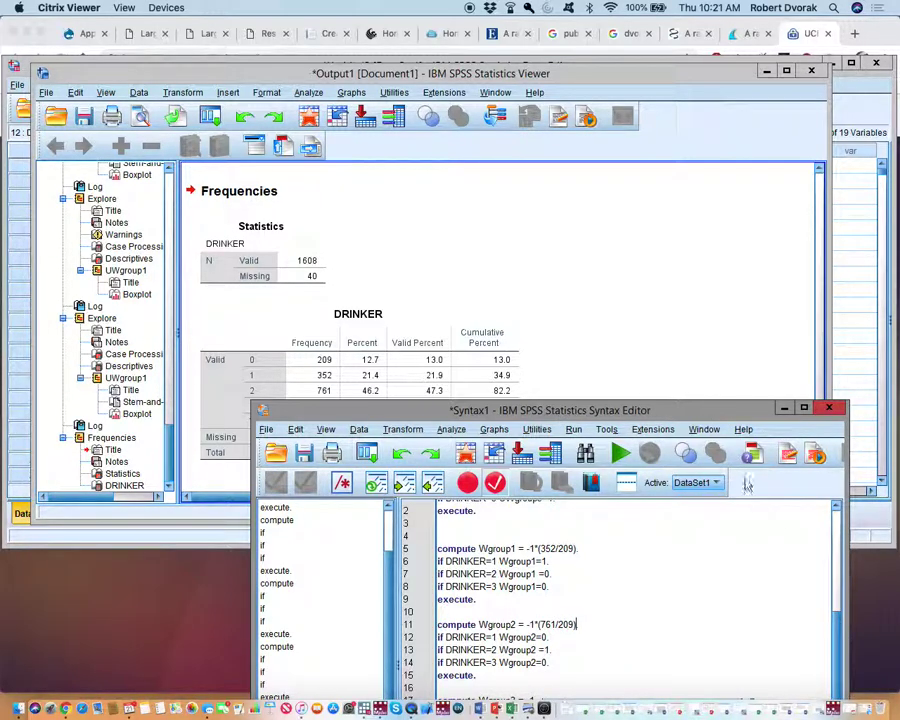
- Set the Wgroup3 compute expression to -1*(286/209), using the DRINKER frequencies for groups 3 and 0
left_click_drag(726, 410, 700, 222)
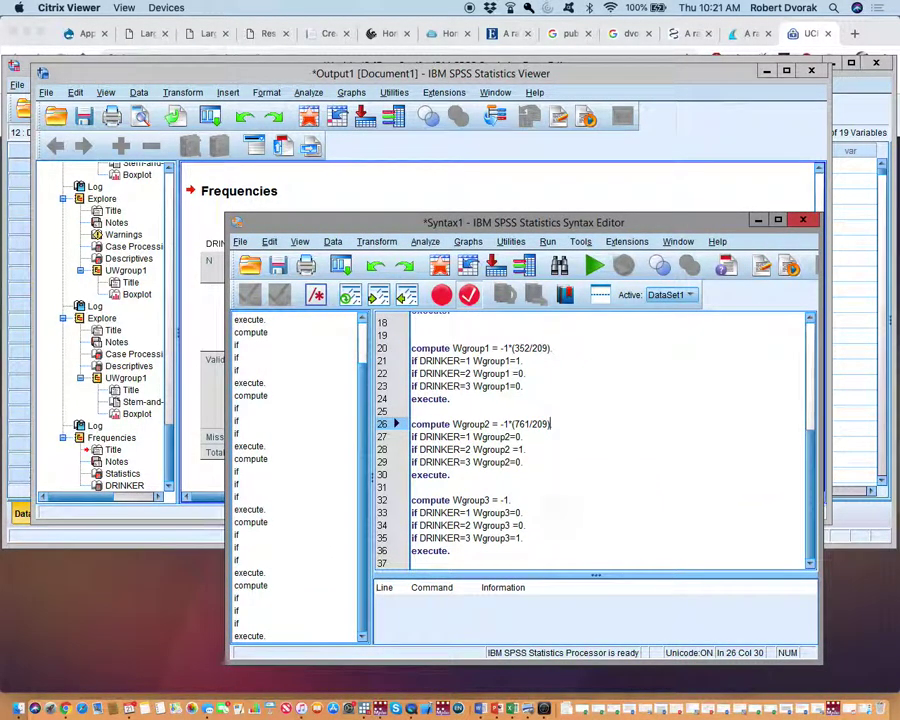
left_click(504, 500)
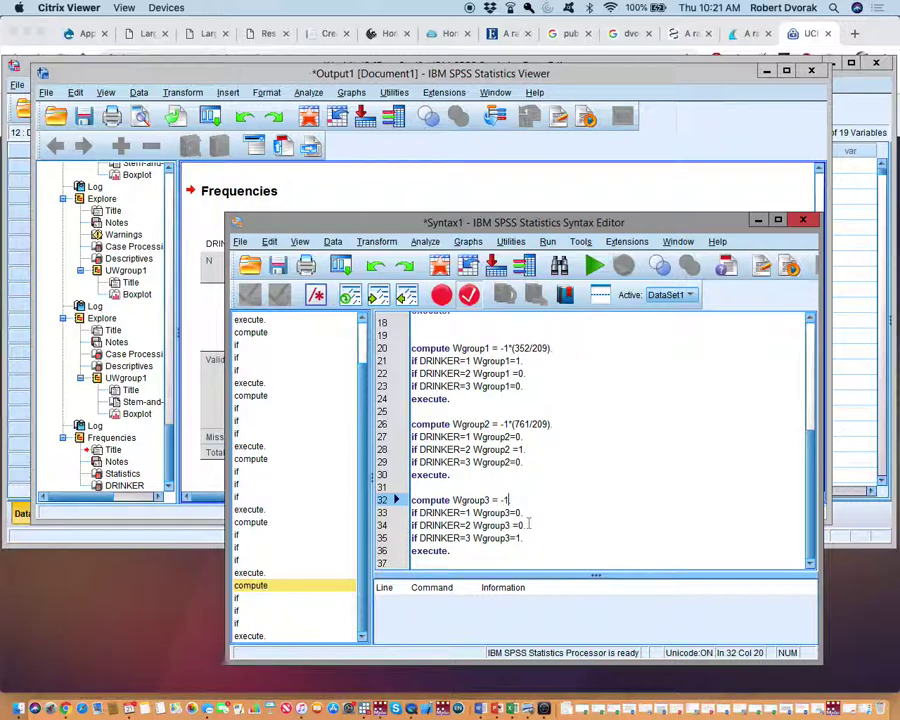
type("(")
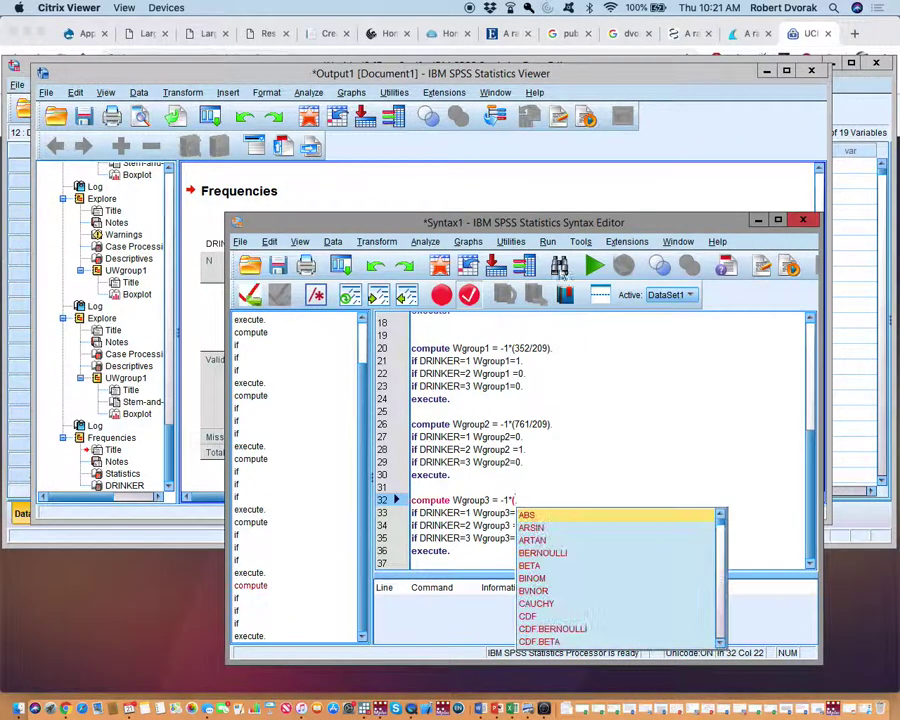
left_click_drag(521, 214, 657, 250)
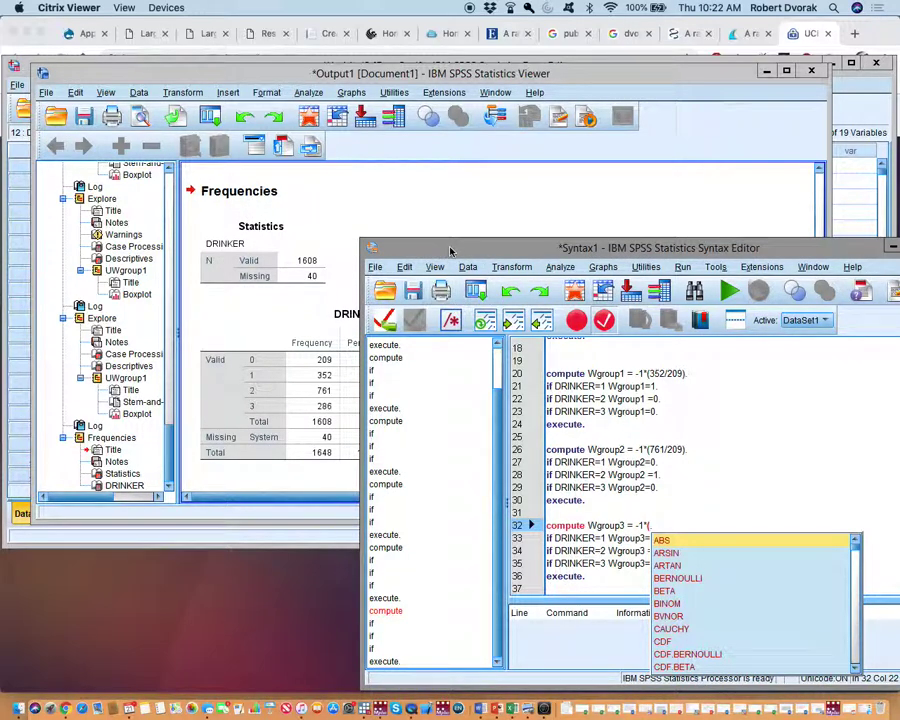
left_click_drag(450, 250, 266, 128)
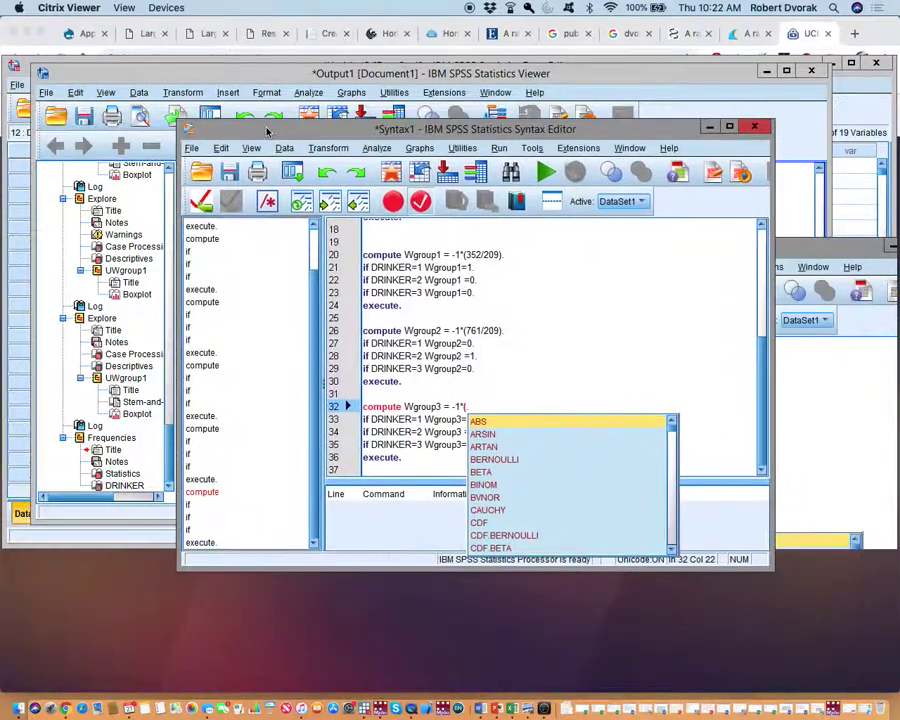
type("286/209).")
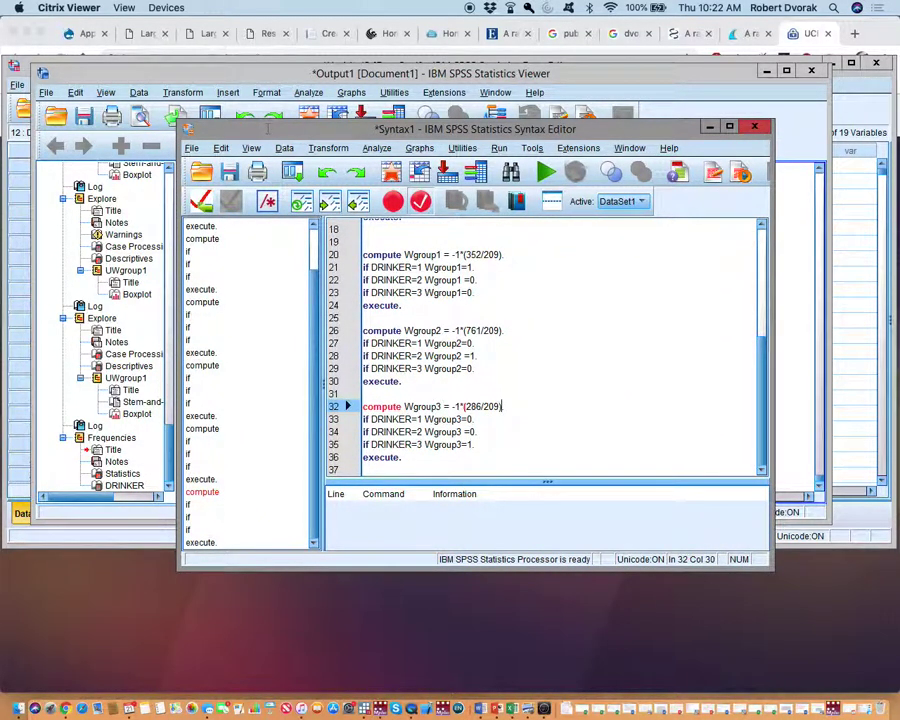
- Run the Wgroup1, Wgroup2 and Wgroup3 compute blocks and bring up the new variables' columns in the Data Editor
left_click_drag(403, 457, 362, 254)
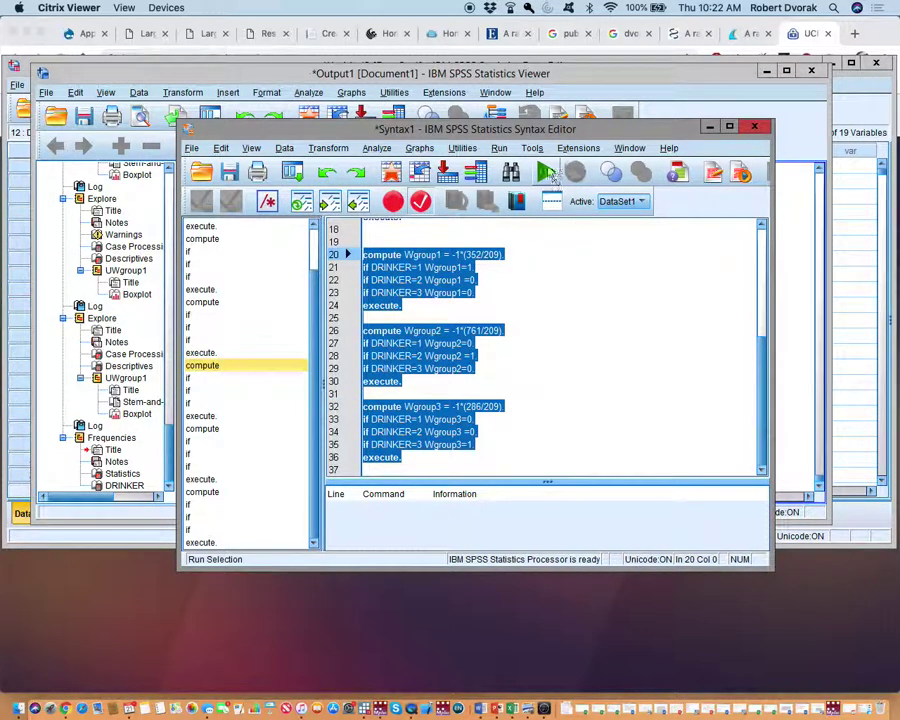
left_click(546, 172)
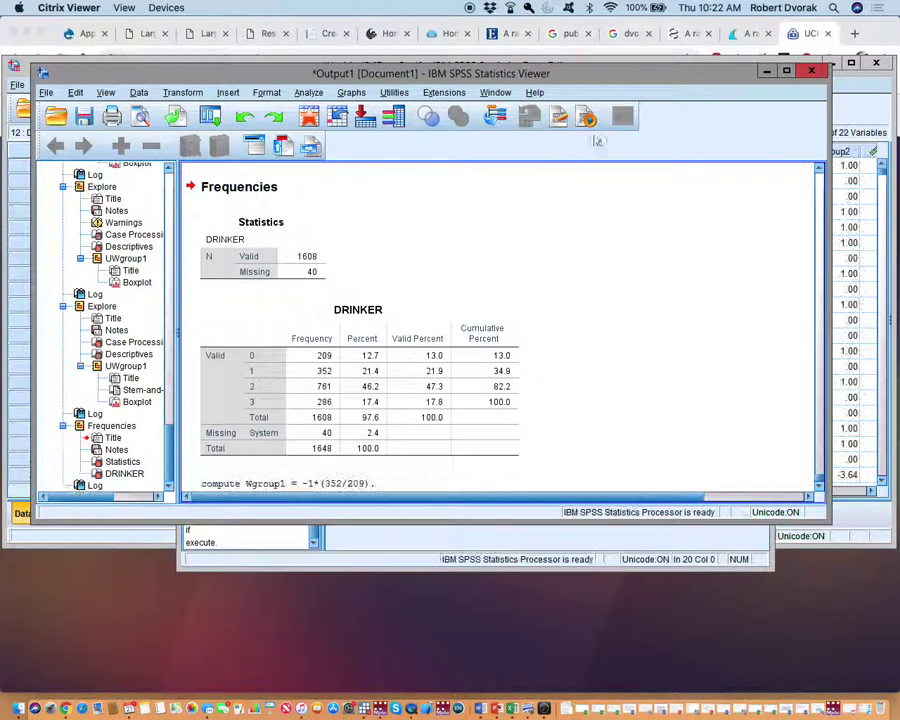
left_click(860, 230)
left_click_drag(620, 489, 697, 489)
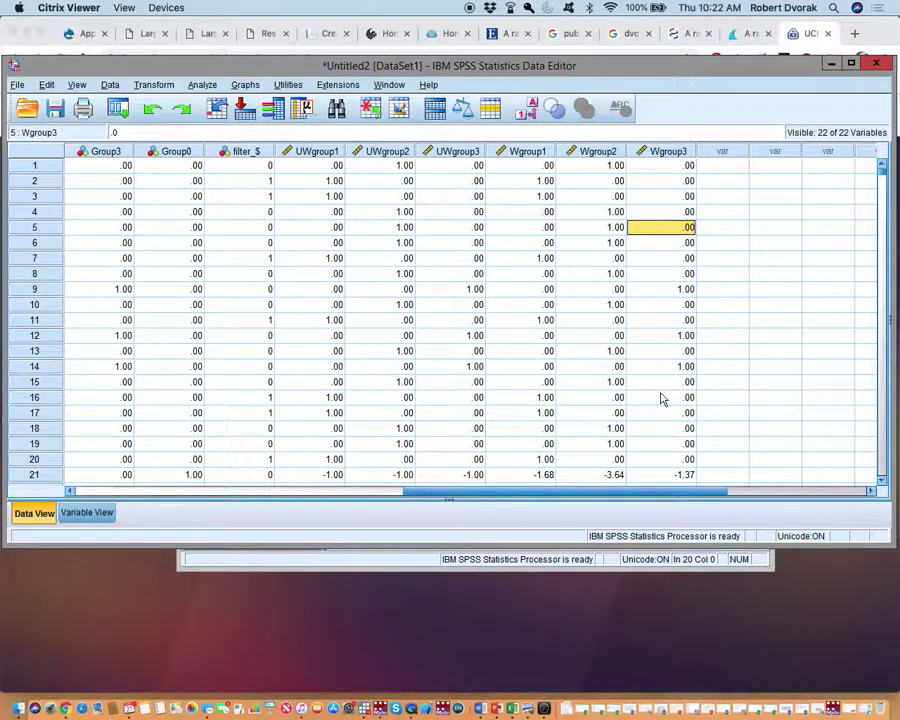
- Examine the Wgroup1 to Wgroup3 values across cases, comparing the Wgroup1 codes of group 1 and group 0 cases
left_click(543, 476)
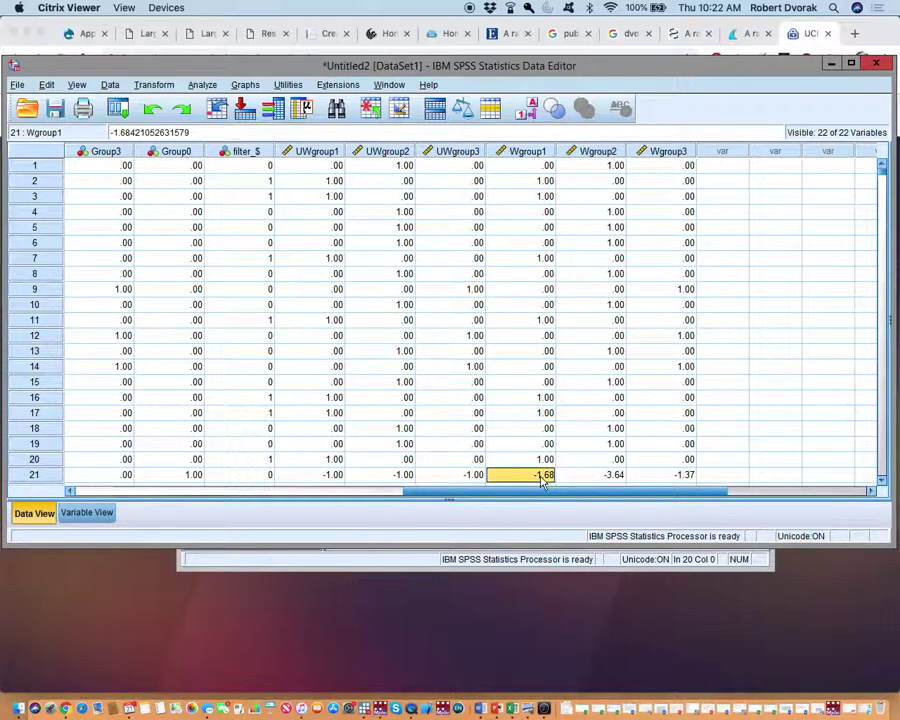
left_click(885, 453)
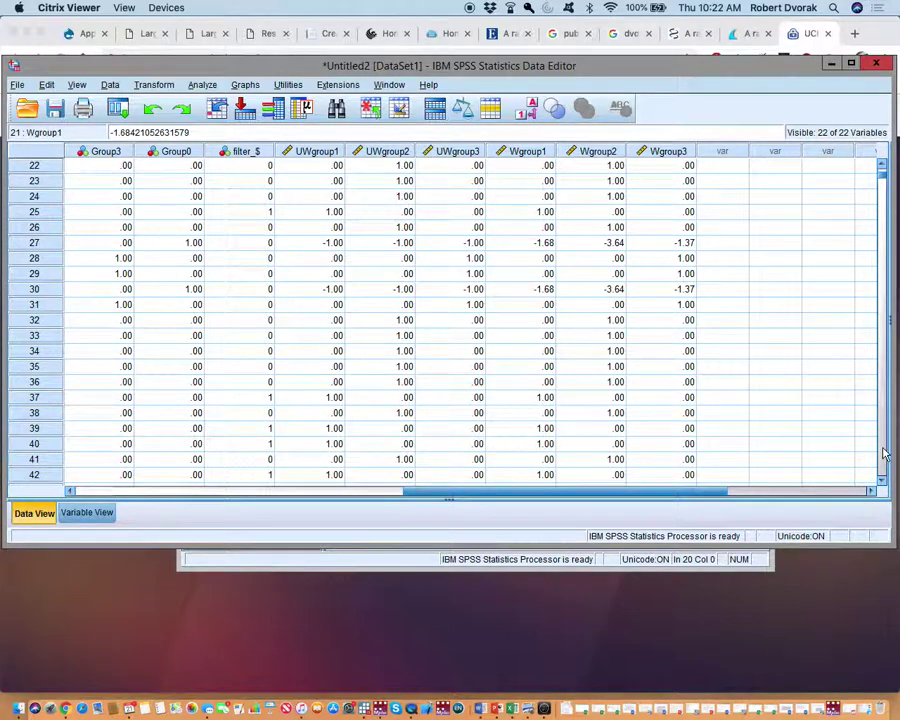
left_click(885, 453)
left_click(883, 160)
left_click(883, 160)
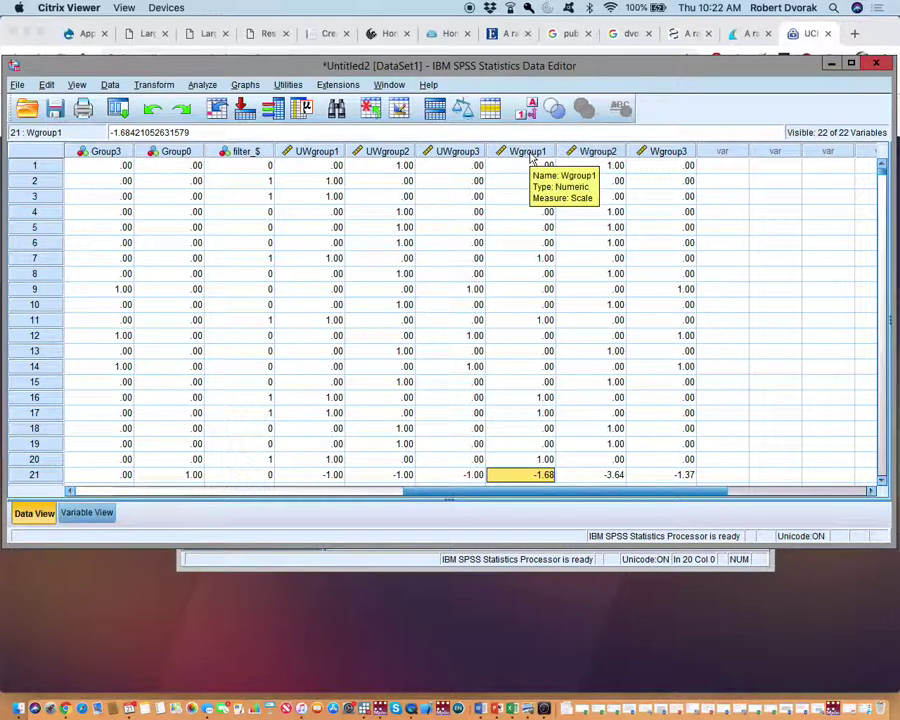
left_click(541, 399)
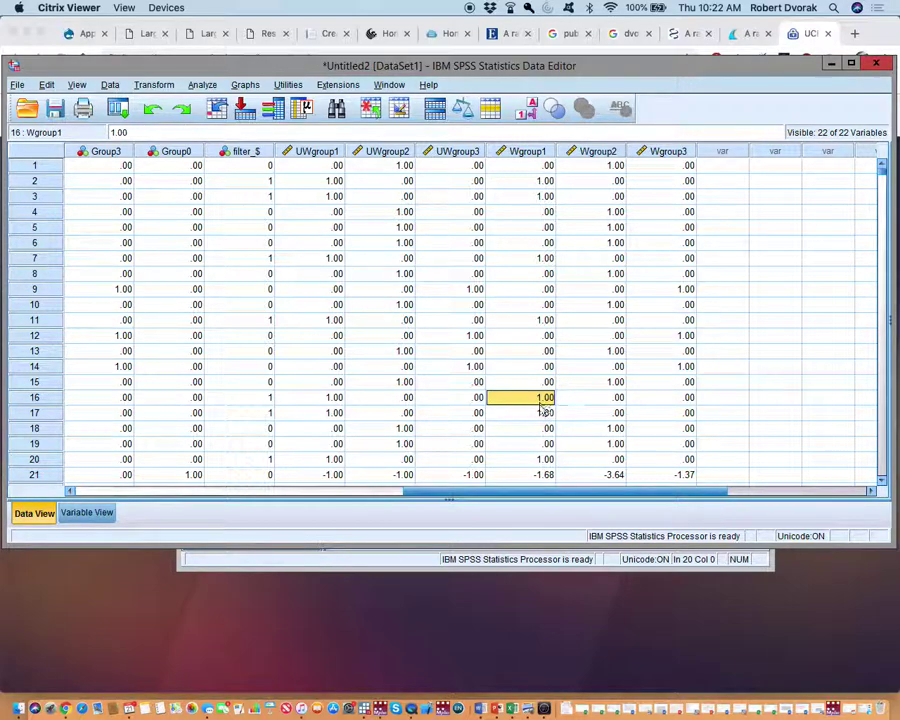
left_click(538, 477)
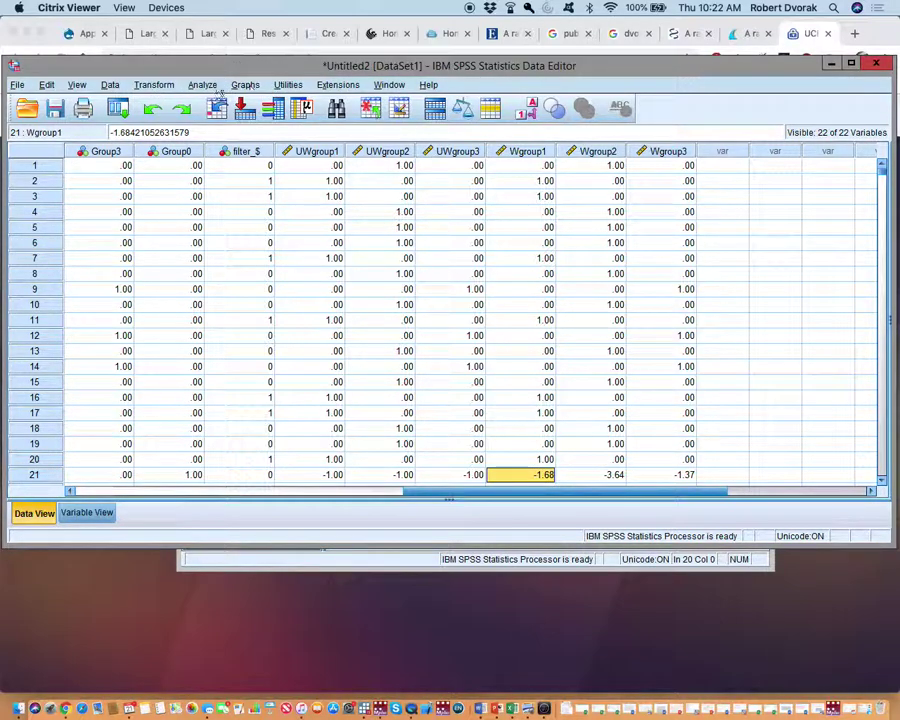
- Run the Explore procedure on Wgroup1 as the dependent variable in place of UWgroup1
left_click(202, 84)
mouse_move(240, 113)
mouse_move(284, 121)
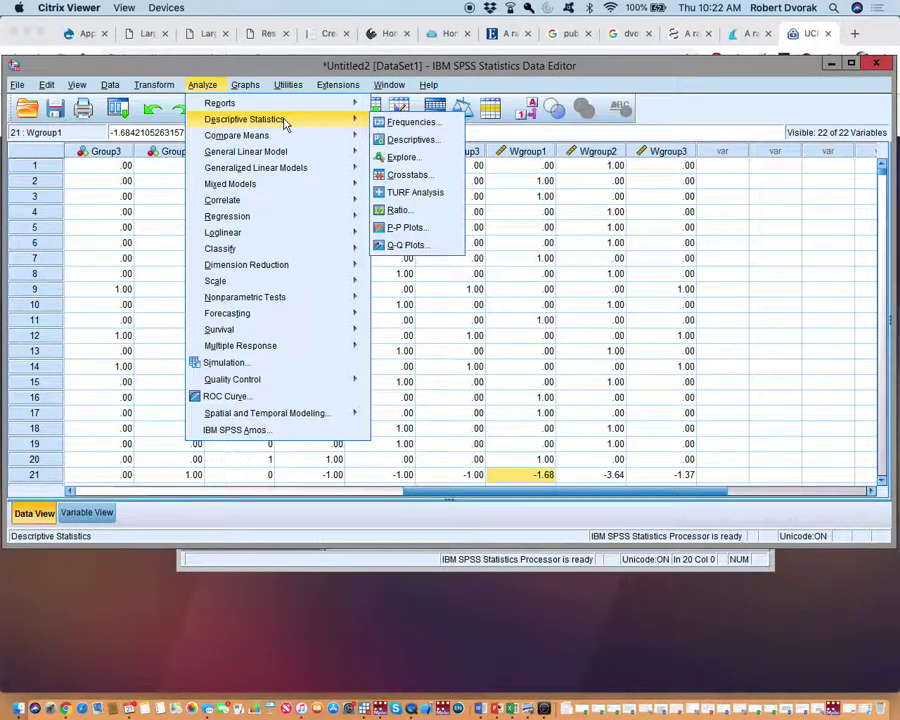
left_click(406, 157)
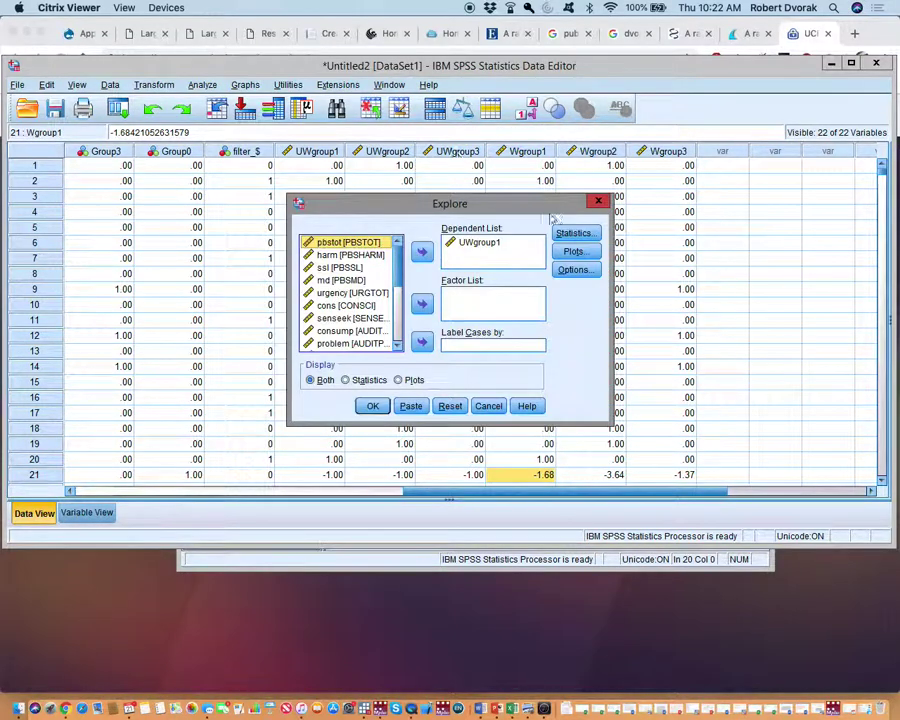
left_click(485, 245)
left_click(423, 254)
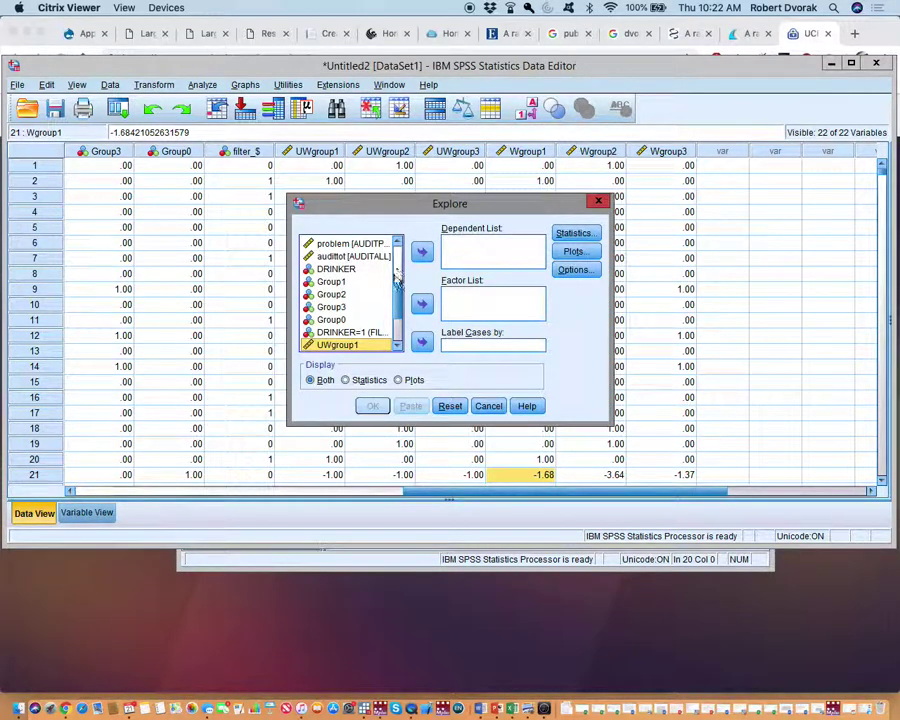
scroll(352, 300, "down", 2)
left_click(350, 318)
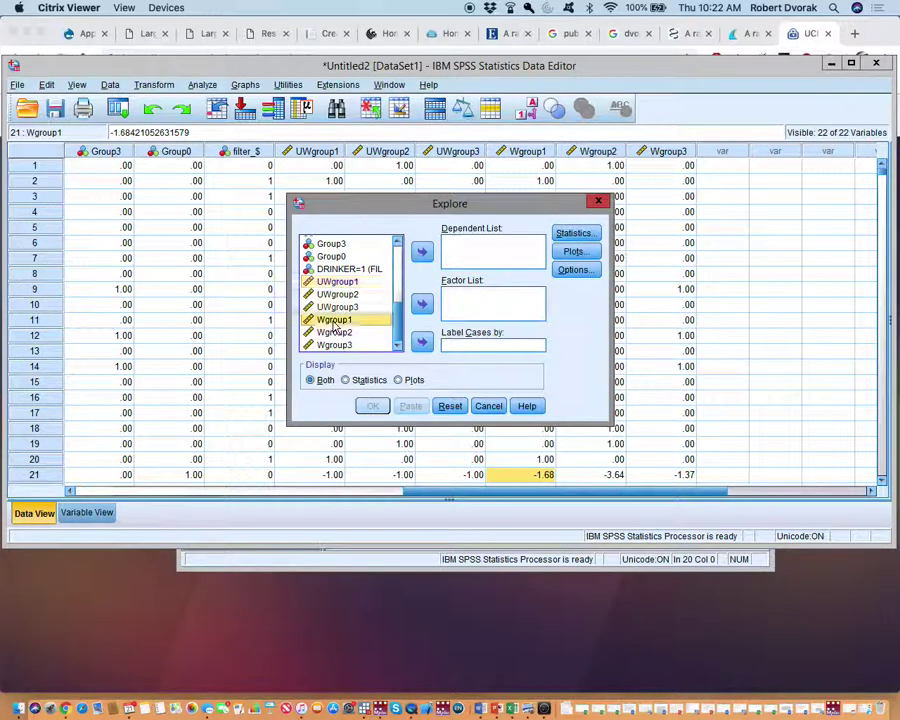
left_click(422, 252)
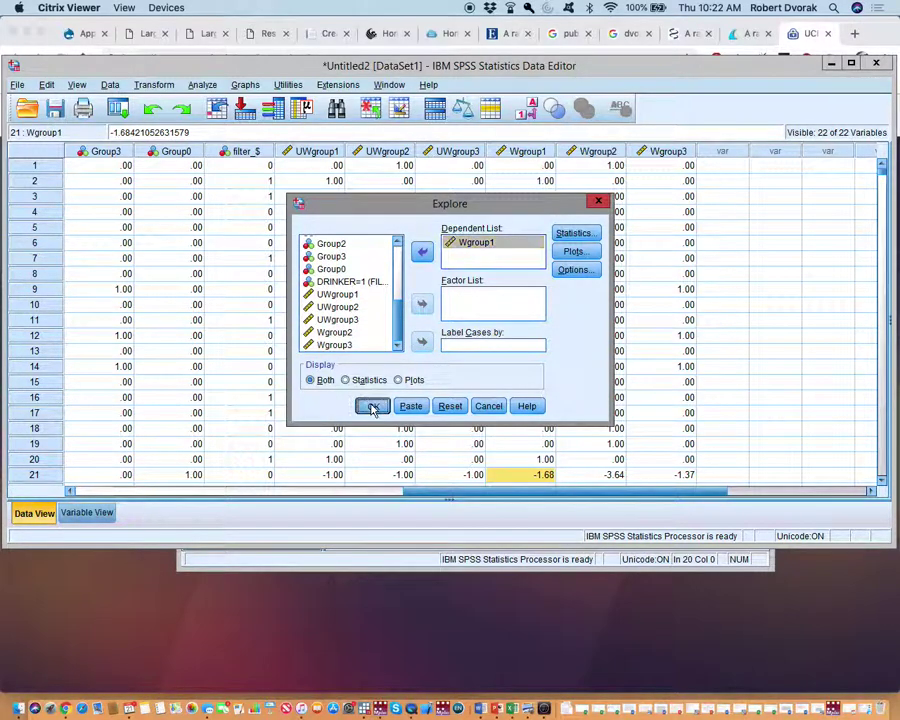
left_click(371, 405)
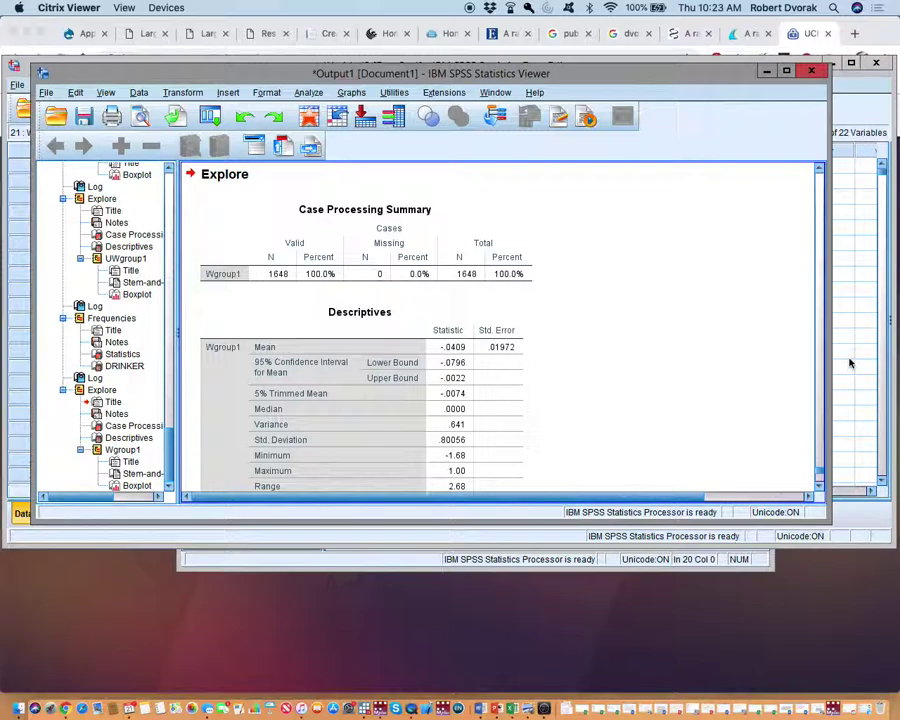
left_click(268, 96)
key("Right")
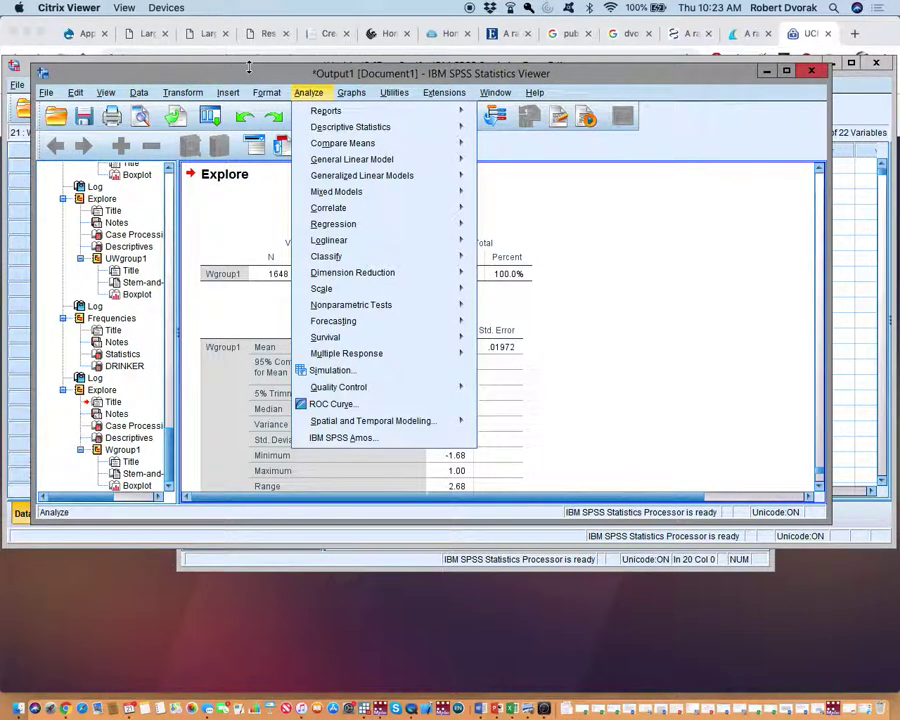
key("Left")
key("Left")
key("Left")
key("Left")
key("Left")
- Run the Explore procedure on Wgroup2 as the dependent variable in place of Wgroup1
left_click(19, 243)
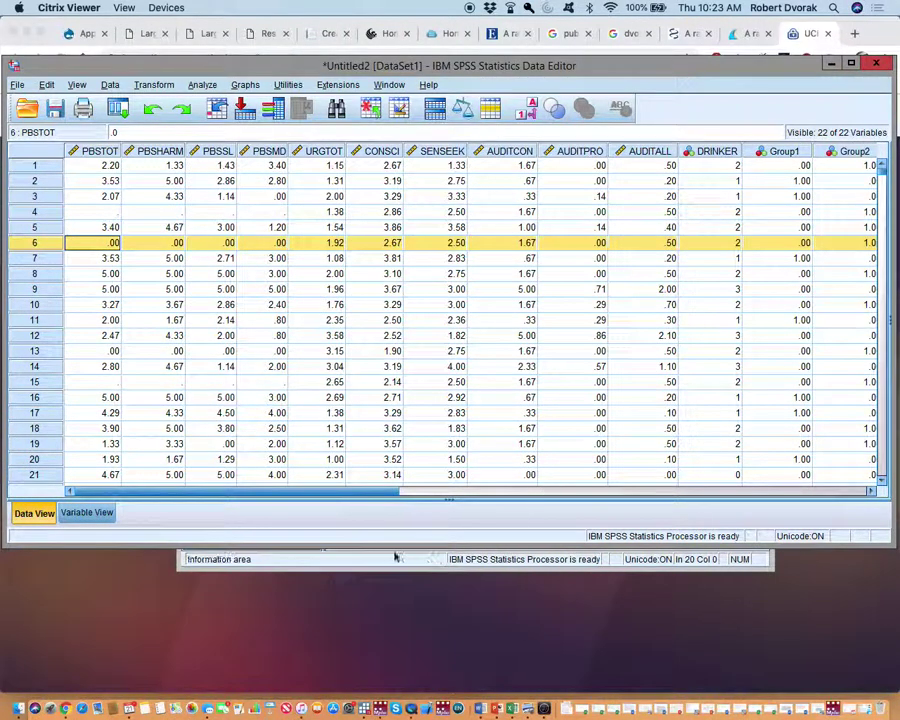
left_click(362, 562)
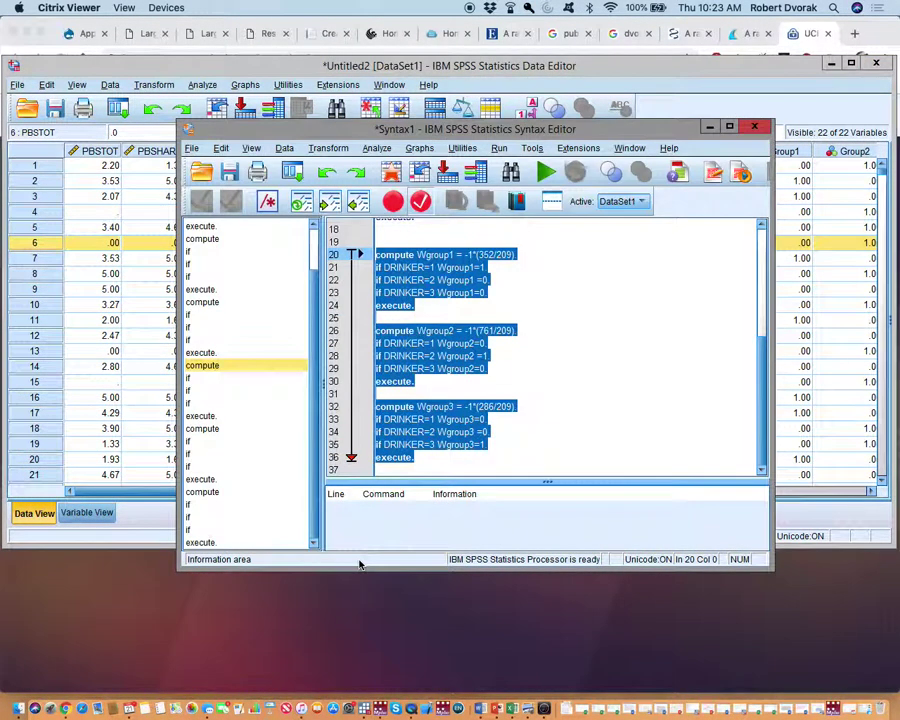
left_click(683, 383)
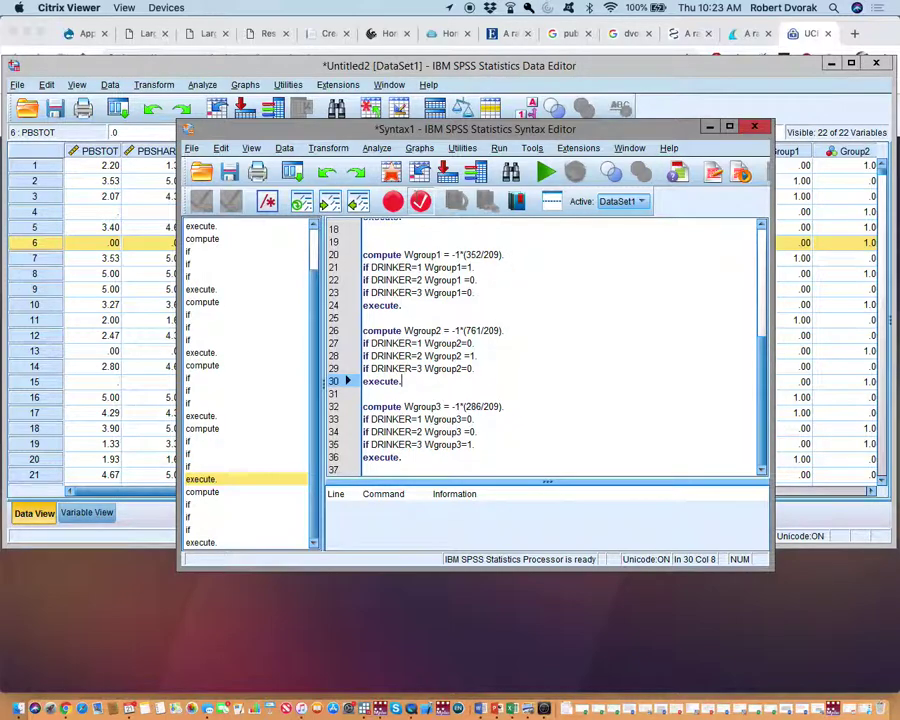
left_click(376, 148)
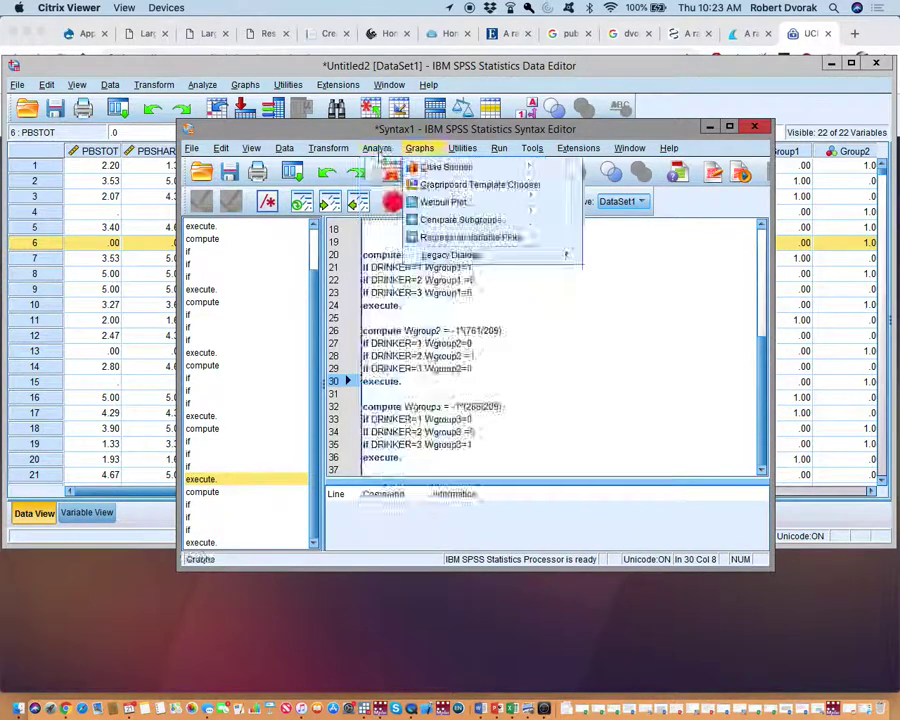
mouse_move(440, 183)
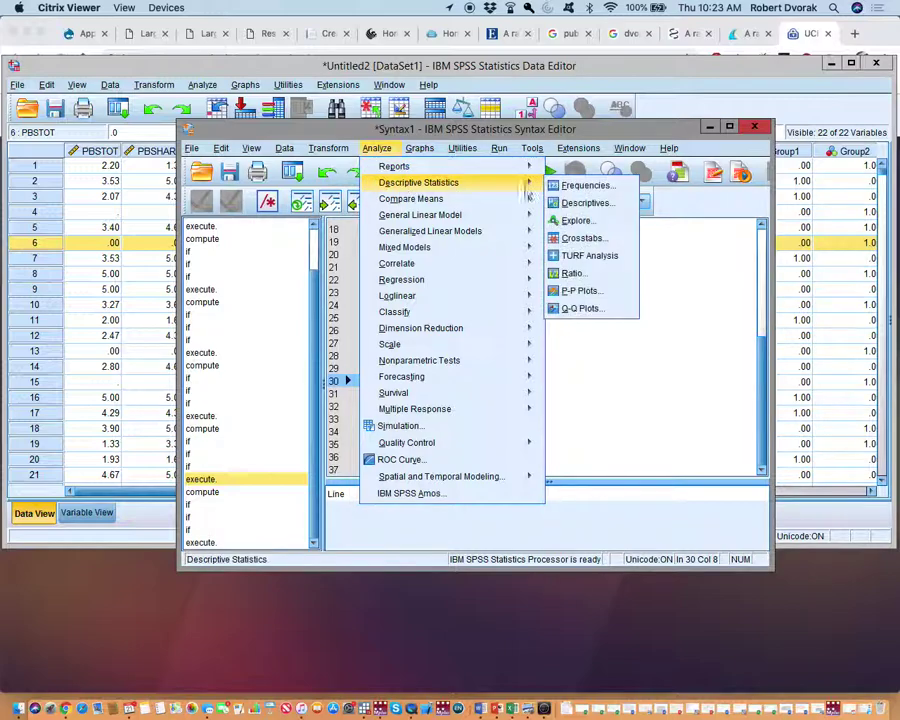
left_click(574, 223)
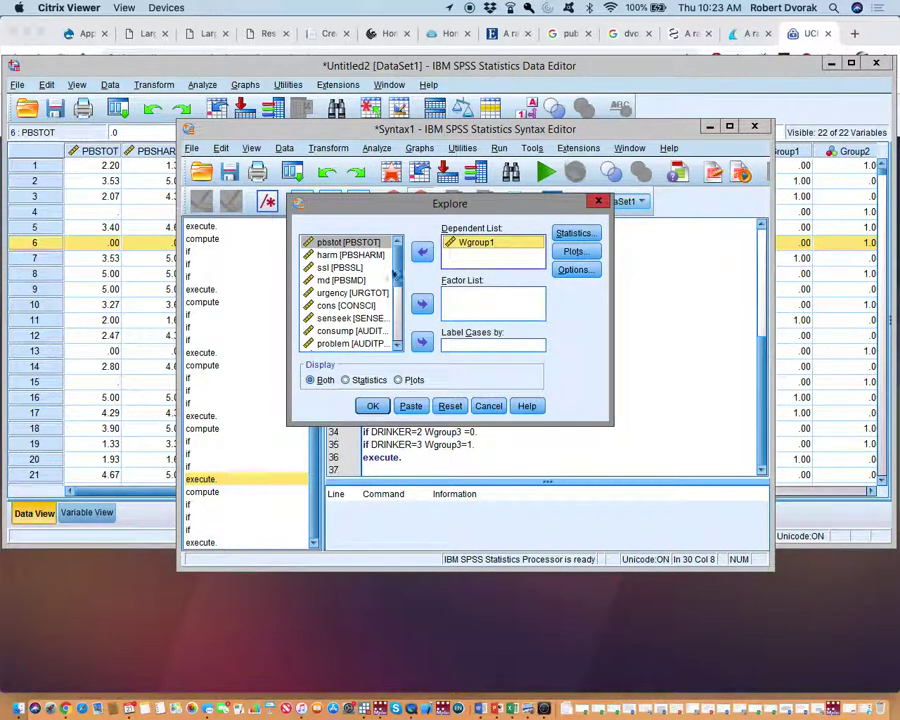
left_click(421, 251)
left_click_drag(396, 318, 397, 333)
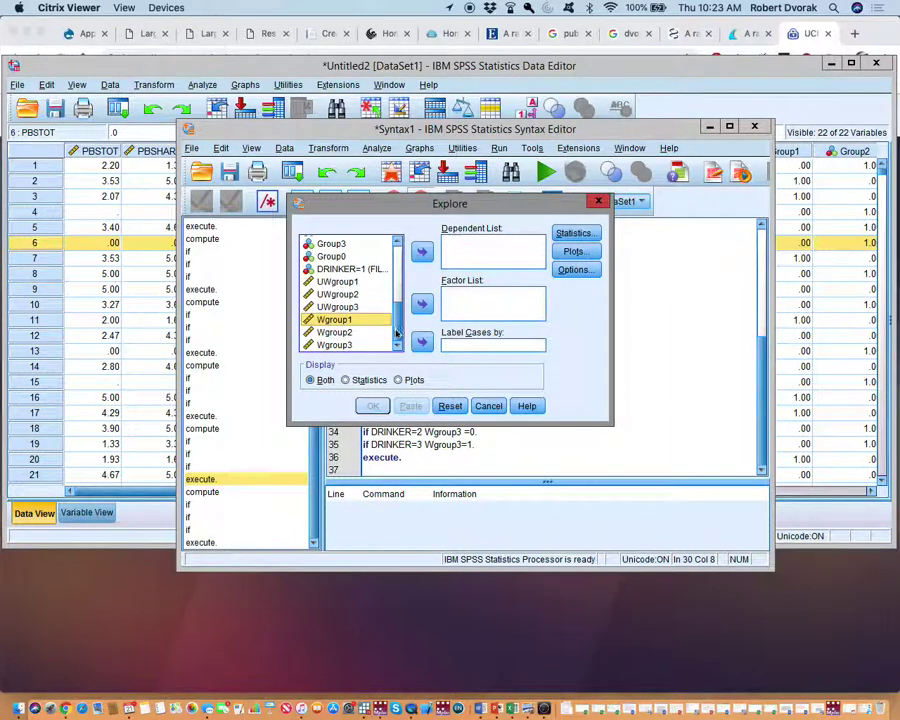
left_click(340, 332)
left_click(421, 251)
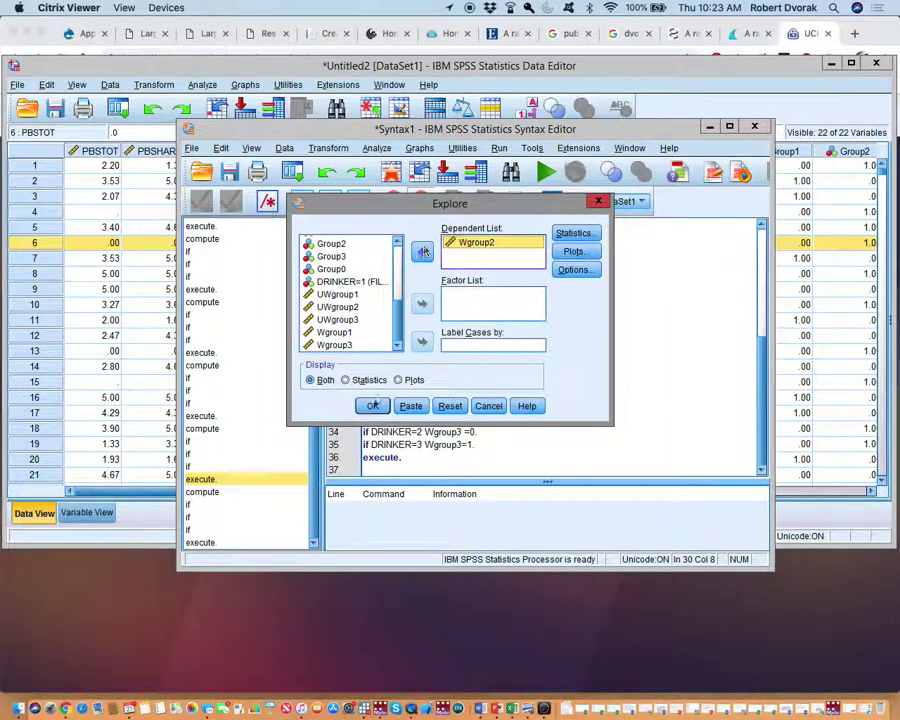
left_click(373, 407)
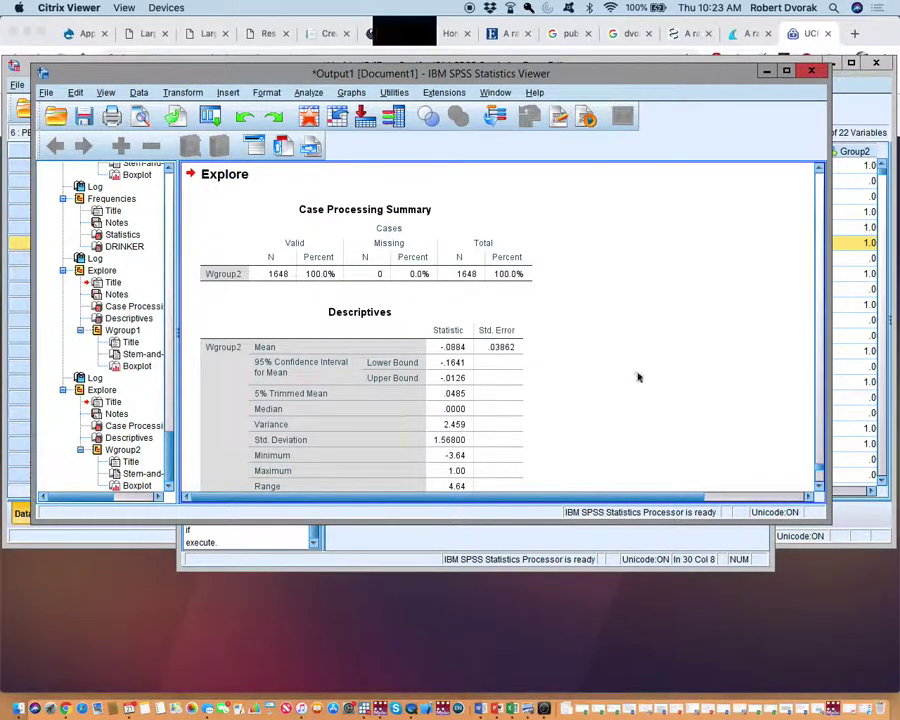
- Review the unweighted and weighted effects-coded columns in the data, together with the syntax that computes the Wgroup variables
left_click(851, 338)
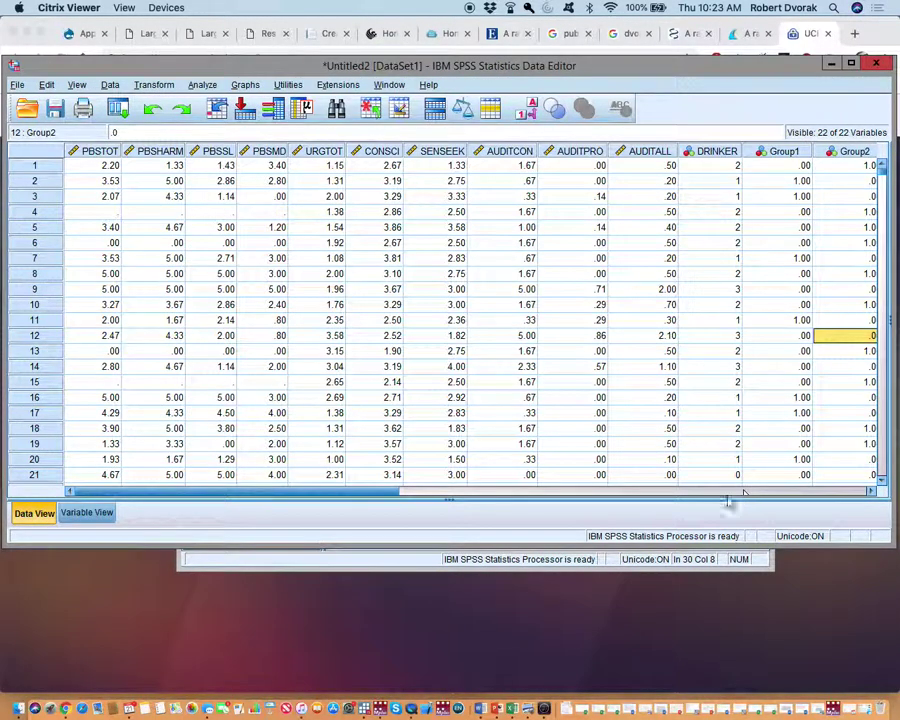
left_click_drag(410, 492, 703, 490)
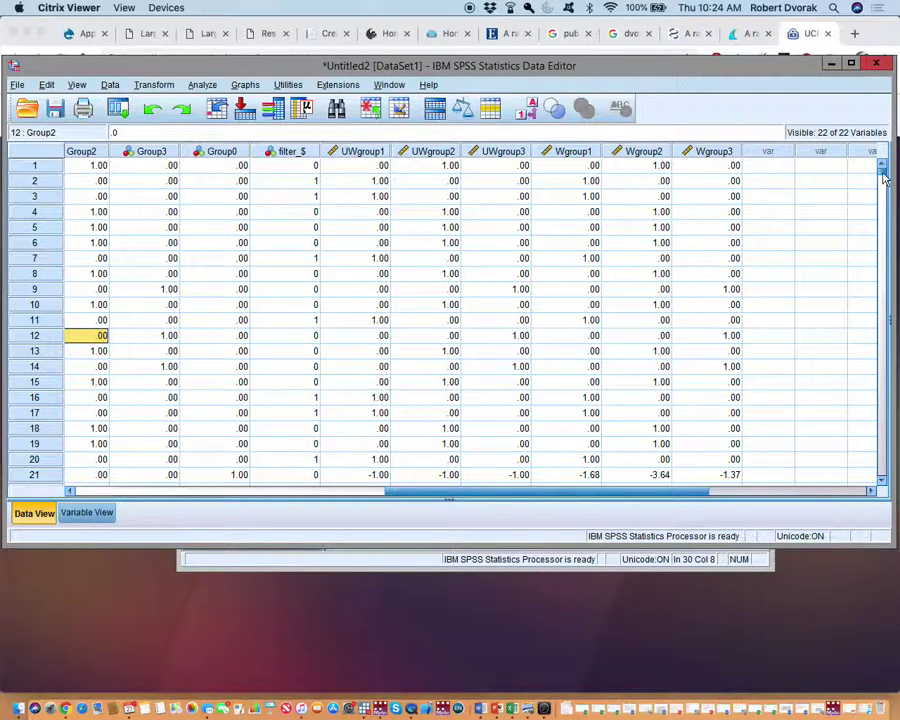
mouse_move(884, 177)
left_mouse_down()
mouse_move(893, 286)
mouse_move(888, 167)
left_mouse_up()
left_click(237, 490)
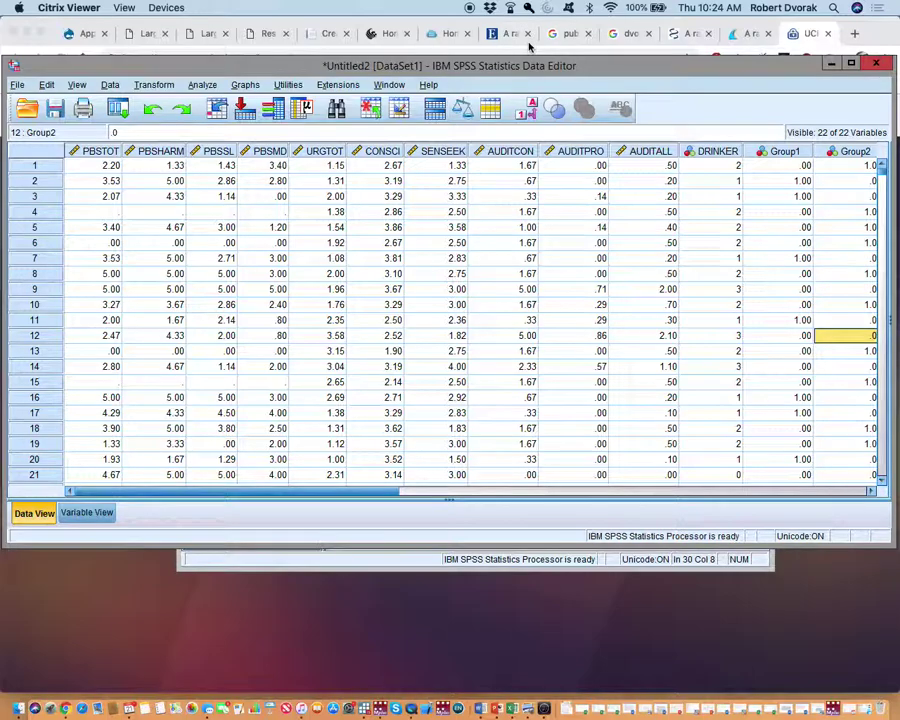
left_click(279, 558)
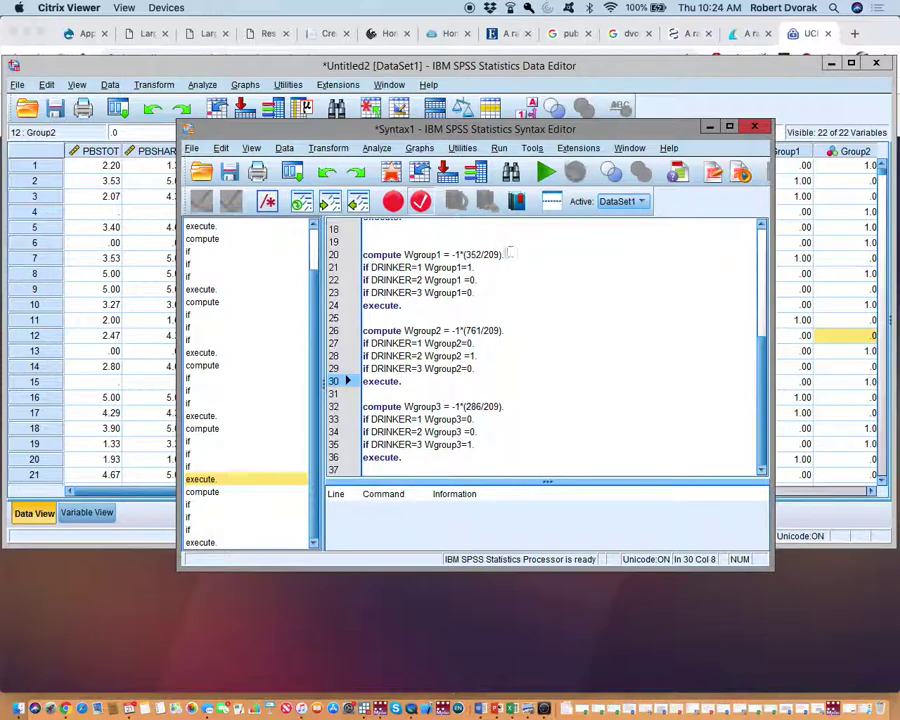
left_click(98, 365)
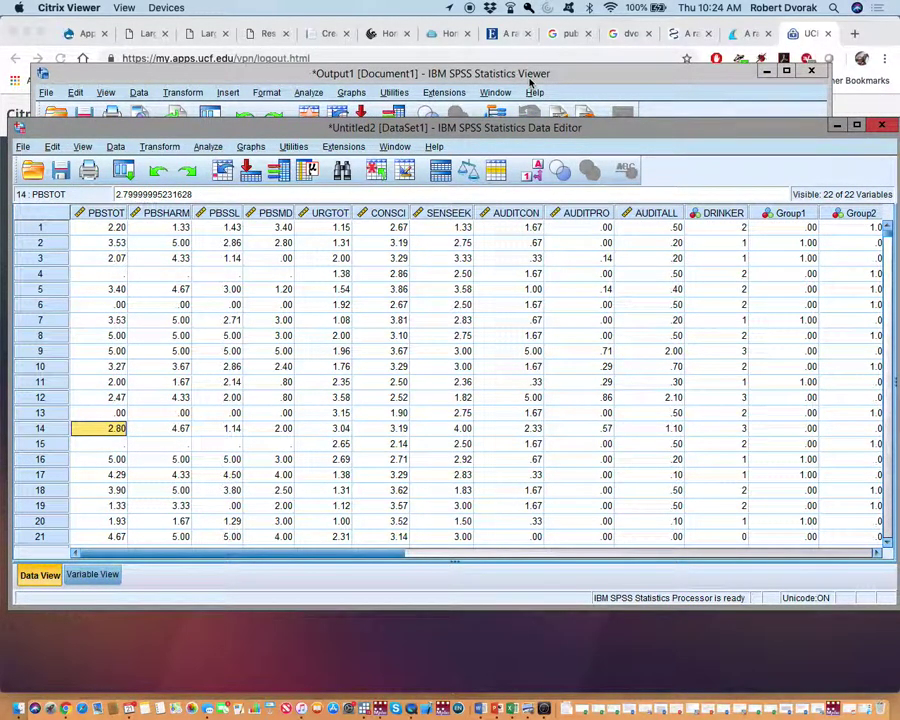
- Run Frequencies on DRINKER and bring the resulting frequency table into view
left_click(531, 83)
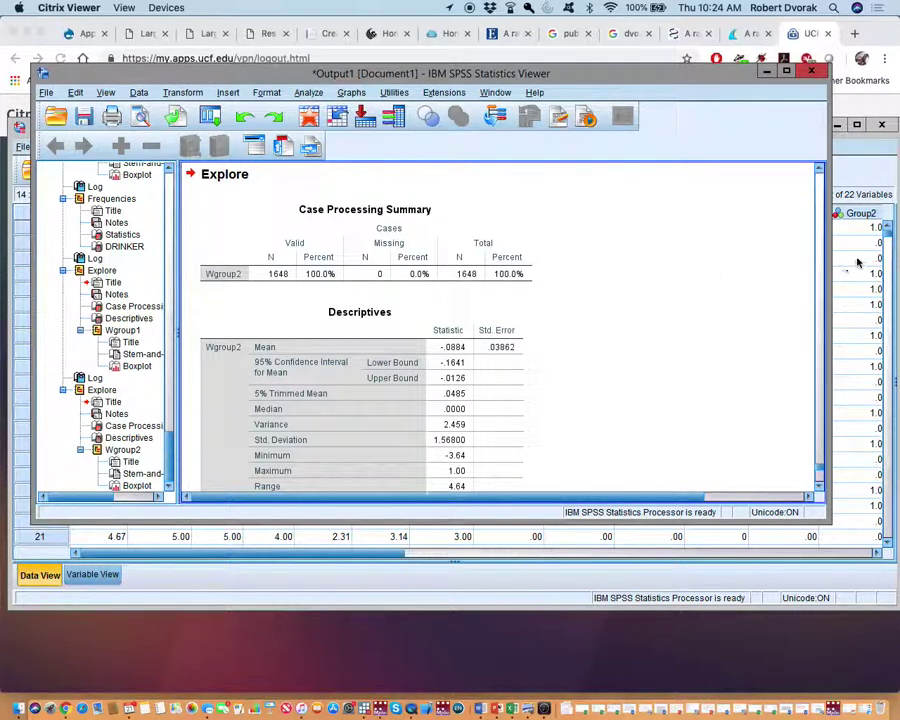
left_click(308, 93)
mouse_move(350, 126)
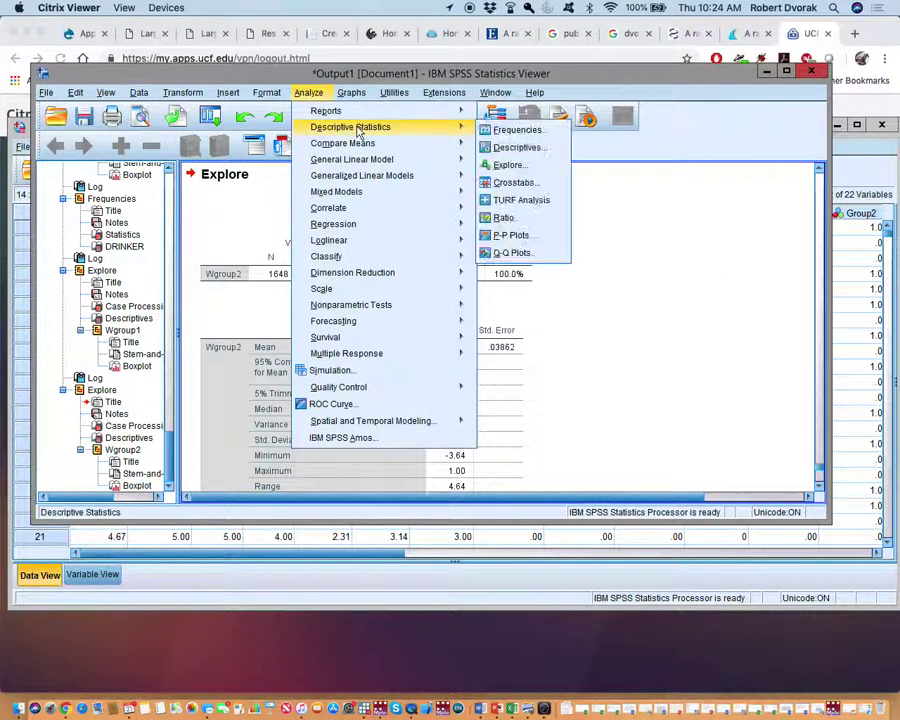
left_click(518, 130)
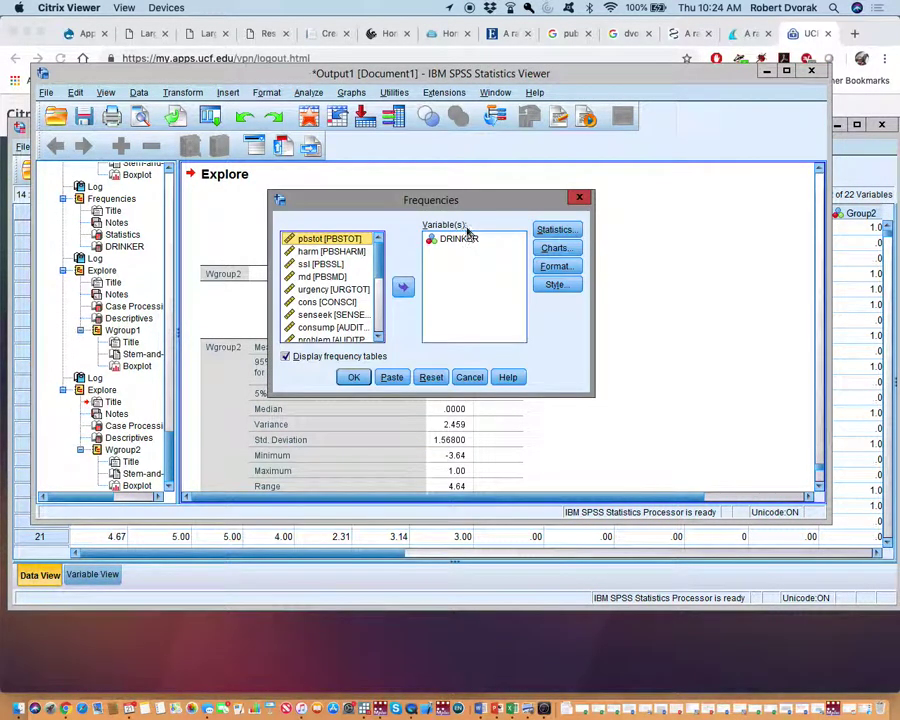
left_click(353, 378)
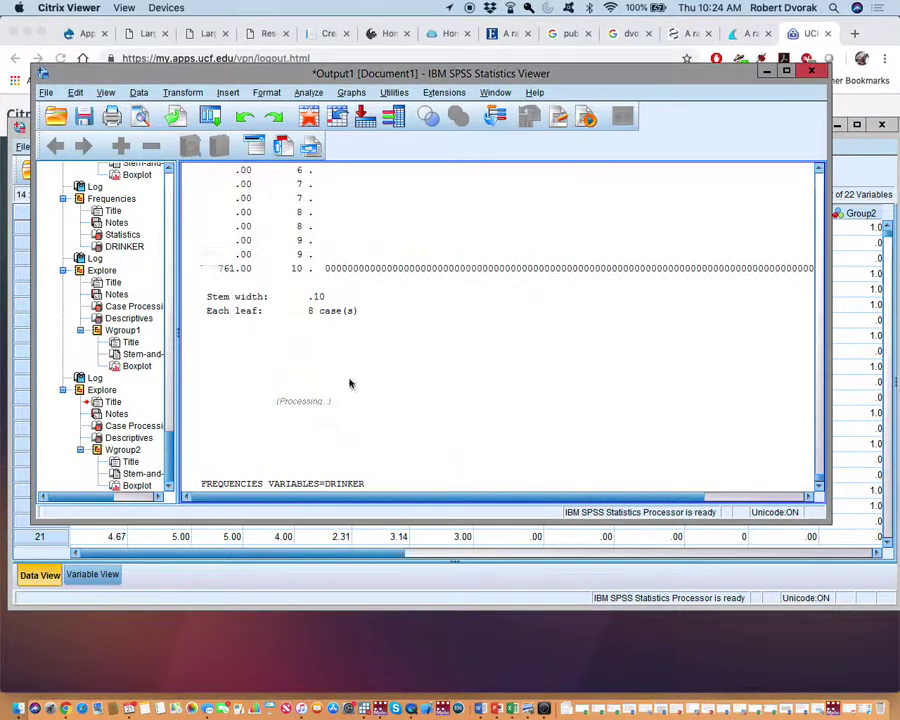
left_click(819, 489)
scroll(819, 489, "down", 5)
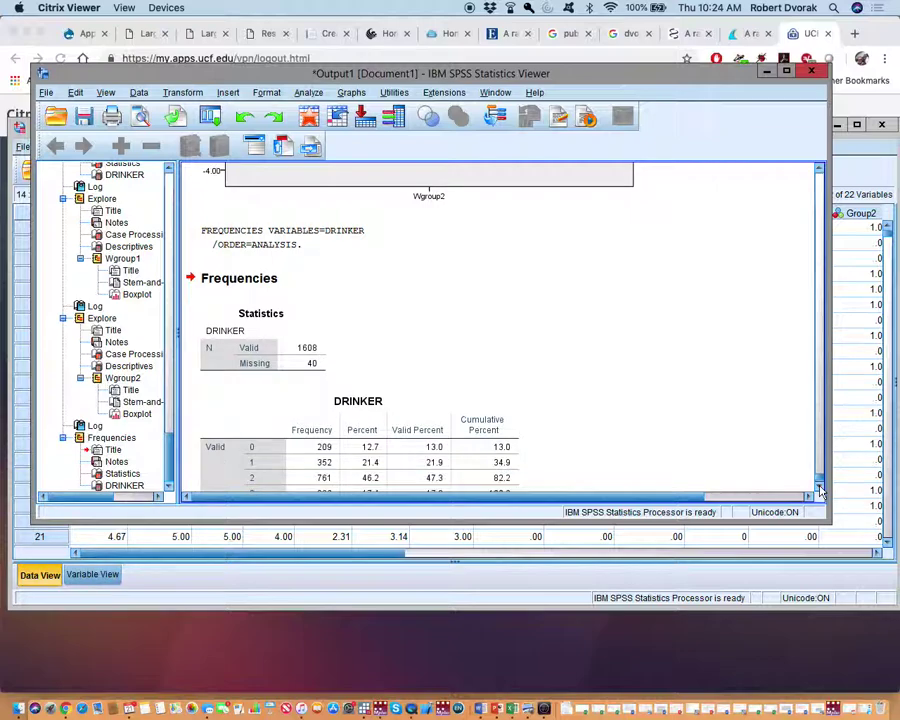
left_click(819, 489)
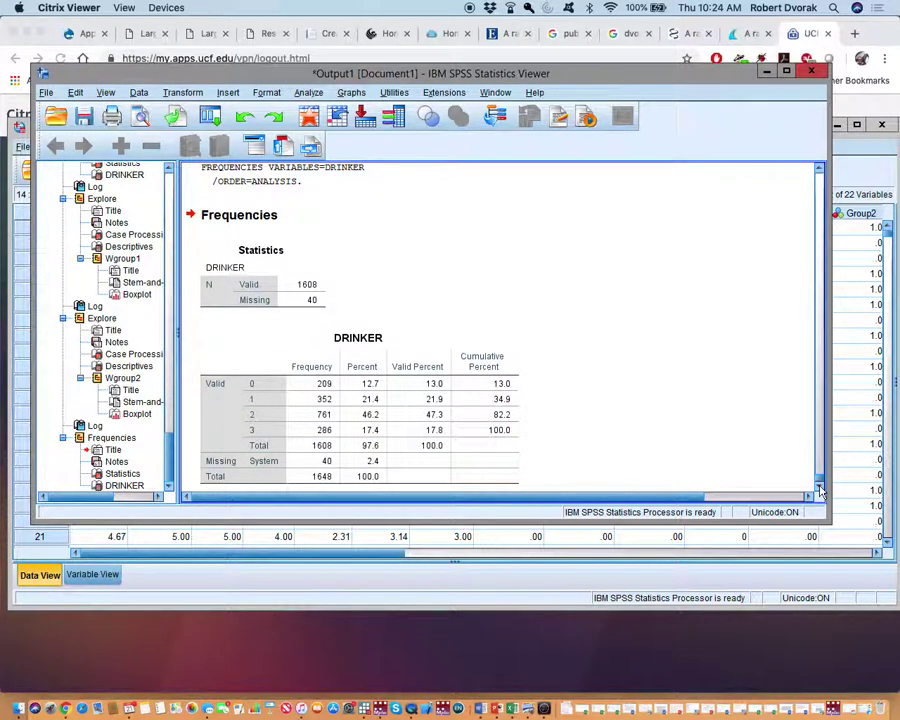
- Set up a Linear Regression on urgency from the dataset, removing UWgroup1, UWgroup2 and UWgroup3 from the predictors
left_click(855, 443)
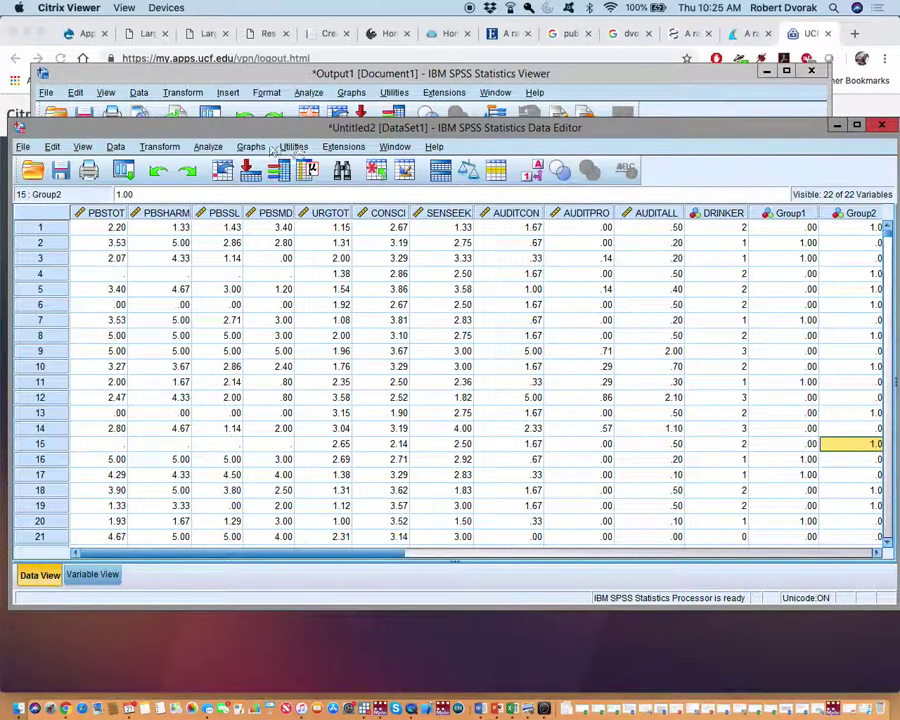
left_click(208, 147)
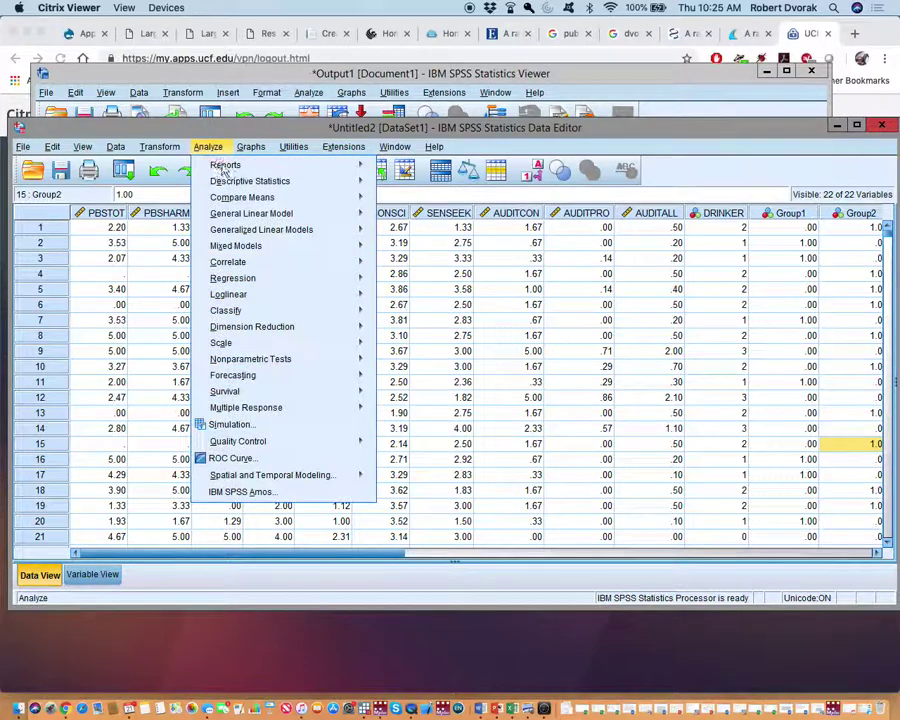
mouse_move(265, 180)
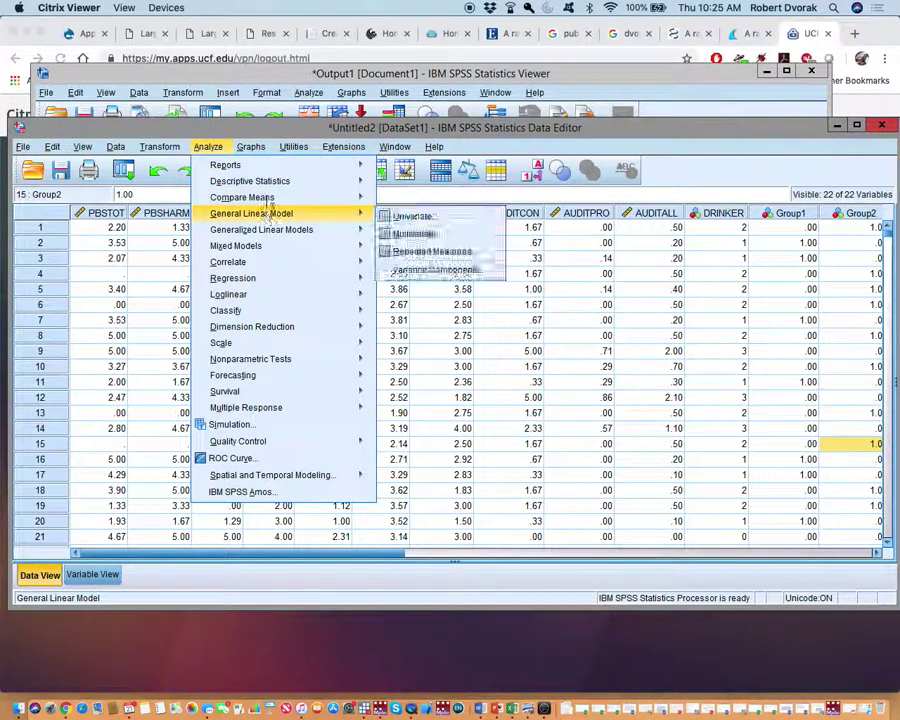
mouse_move(318, 280)
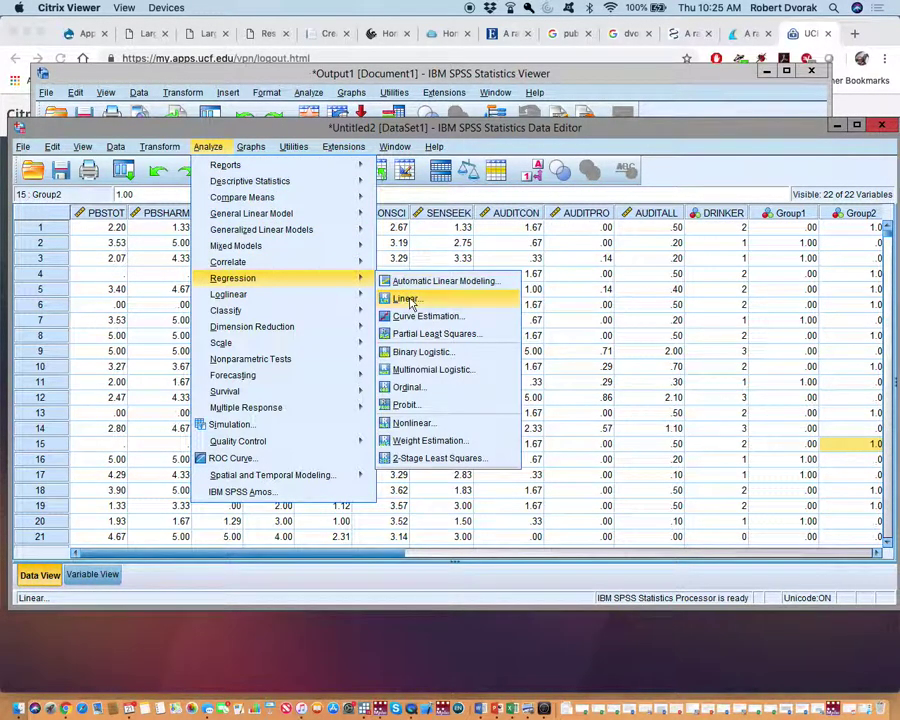
left_click(405, 299)
left_click(445, 310)
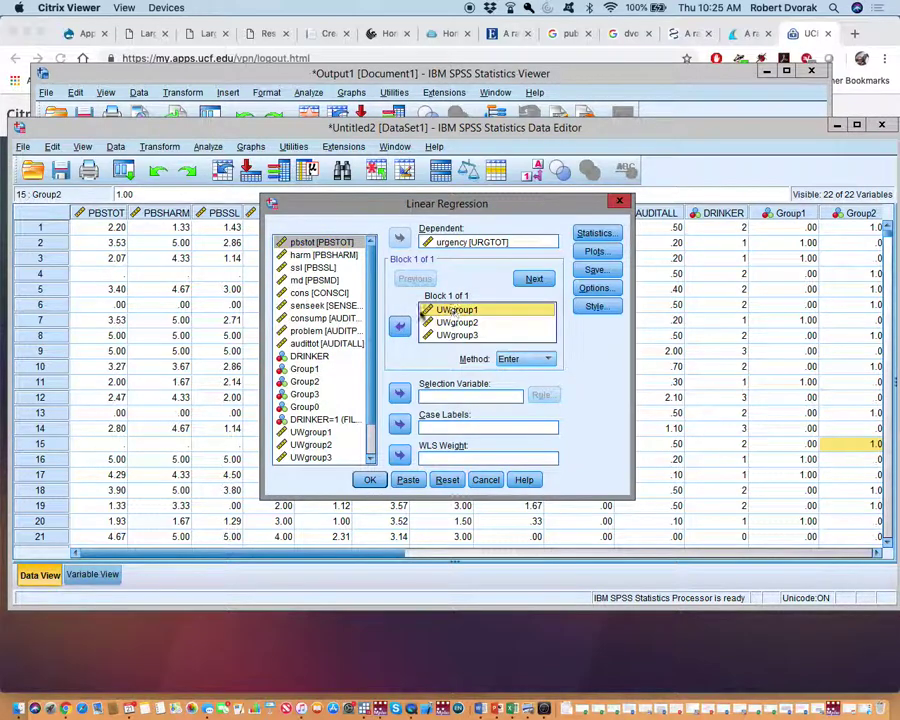
left_click(400, 325)
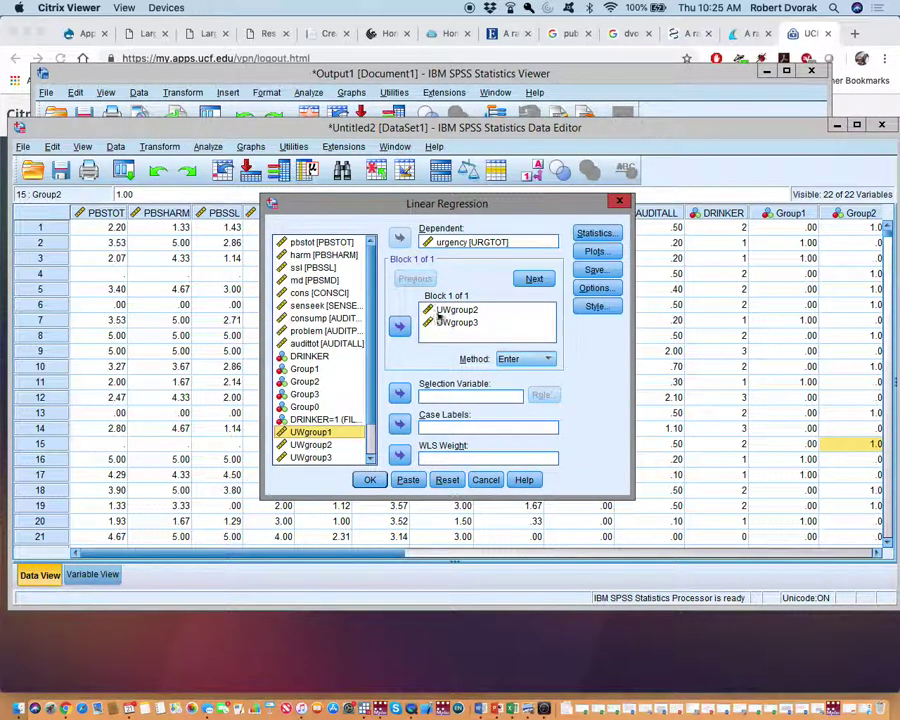
left_click(400, 325)
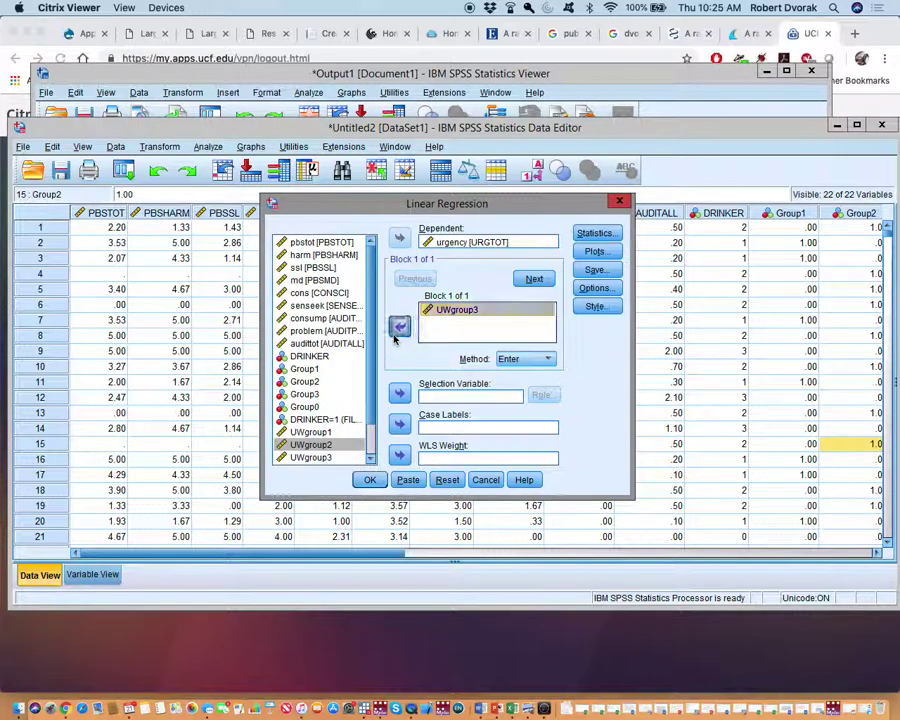
left_click(400, 325)
- Enter Wgroup1, Wgroup2 and Wgroup3 as the predictors, run the regression and show its Coefficients table
scroll(340, 400, "down", 3)
left_click(315, 432)
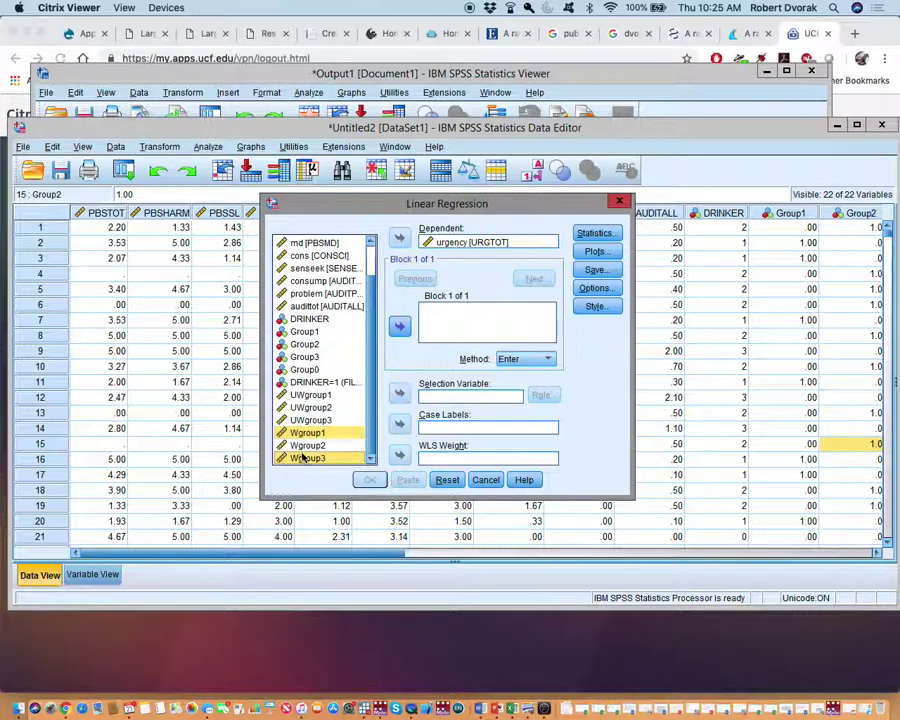
left_click(305, 457, "shift")
left_click(400, 325)
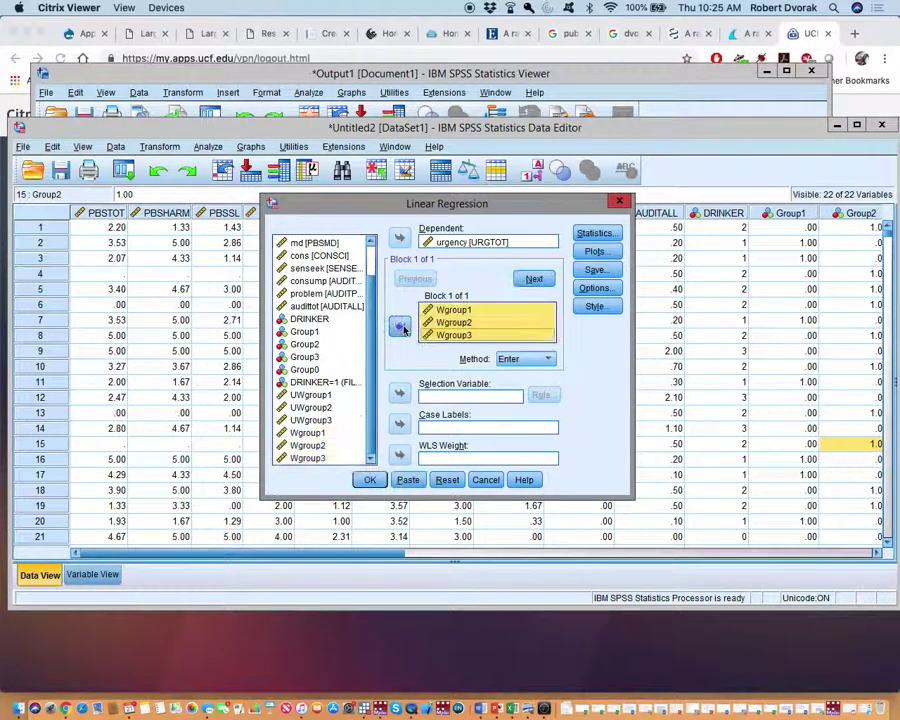
left_click(369, 480)
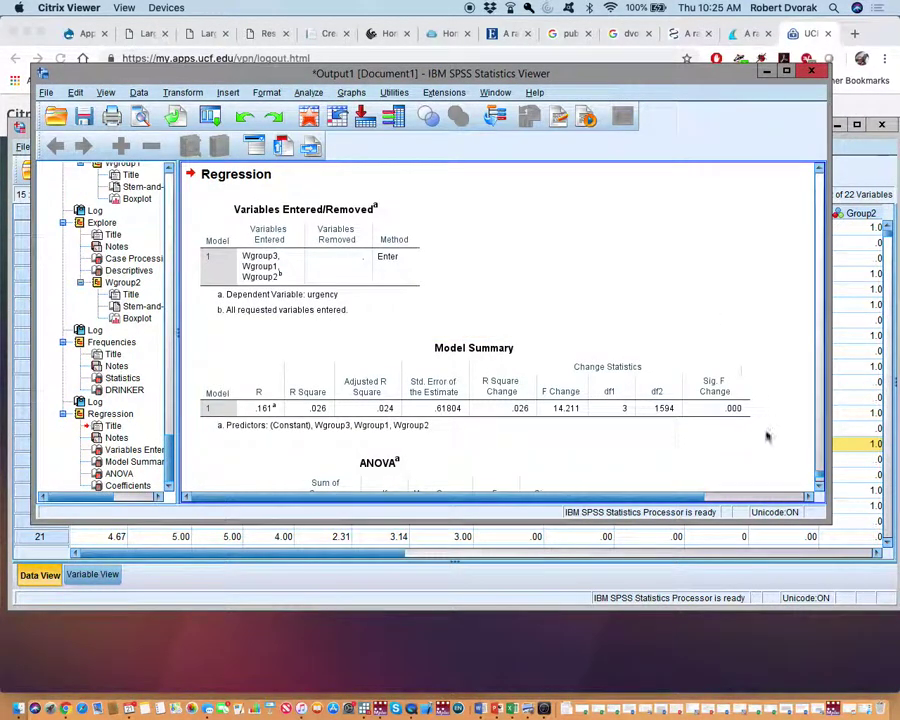
left_click(819, 486)
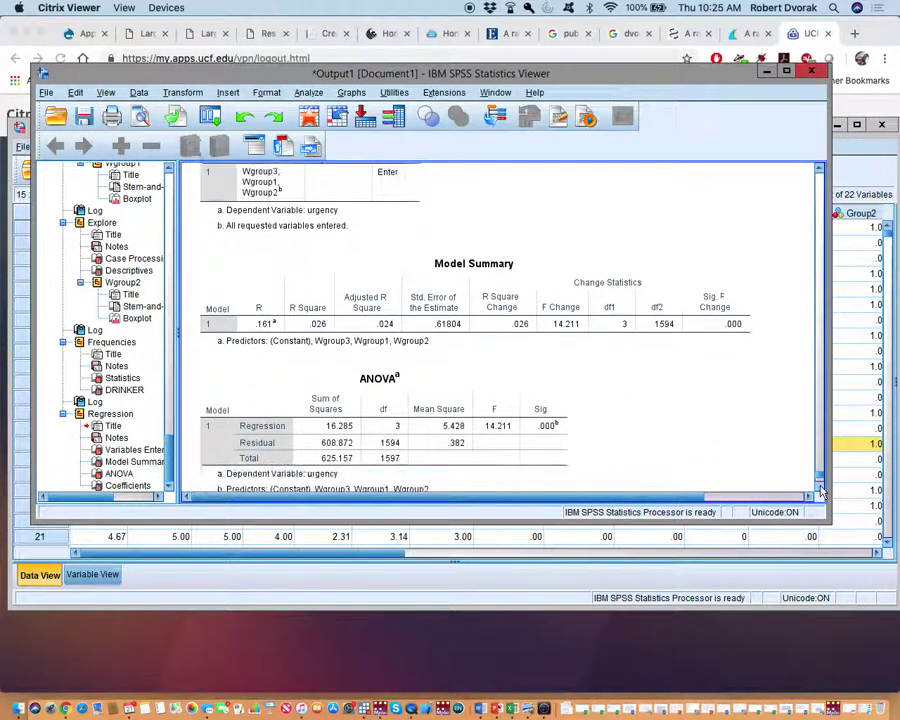
left_click_drag(819, 486, 819, 490)
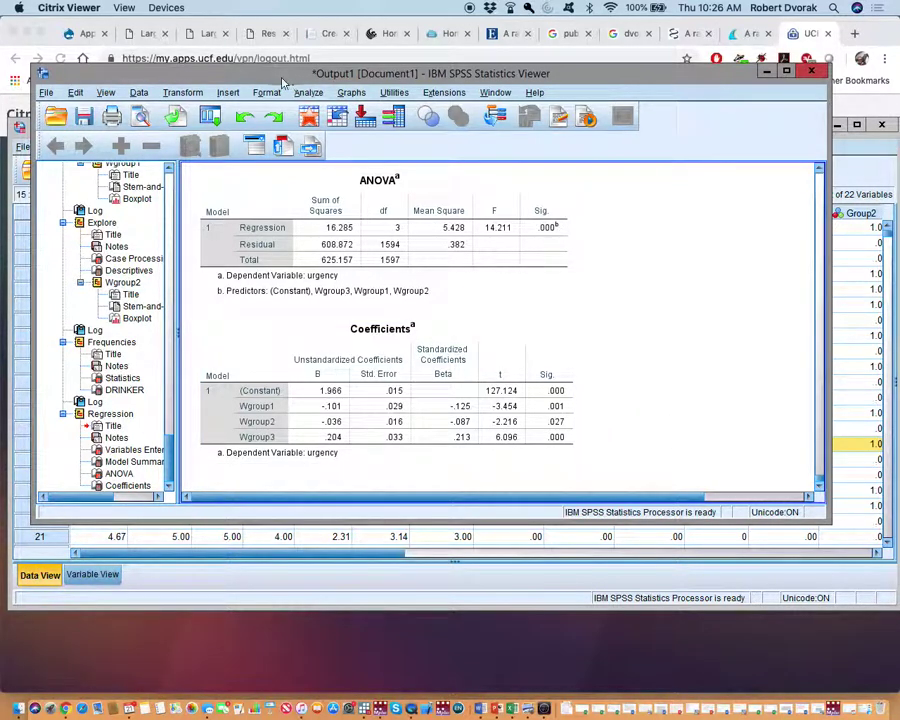
- Run the Explore procedure on urgency [URGTOT] as the dependent variable in place of Wgroup2
left_click(309, 93)
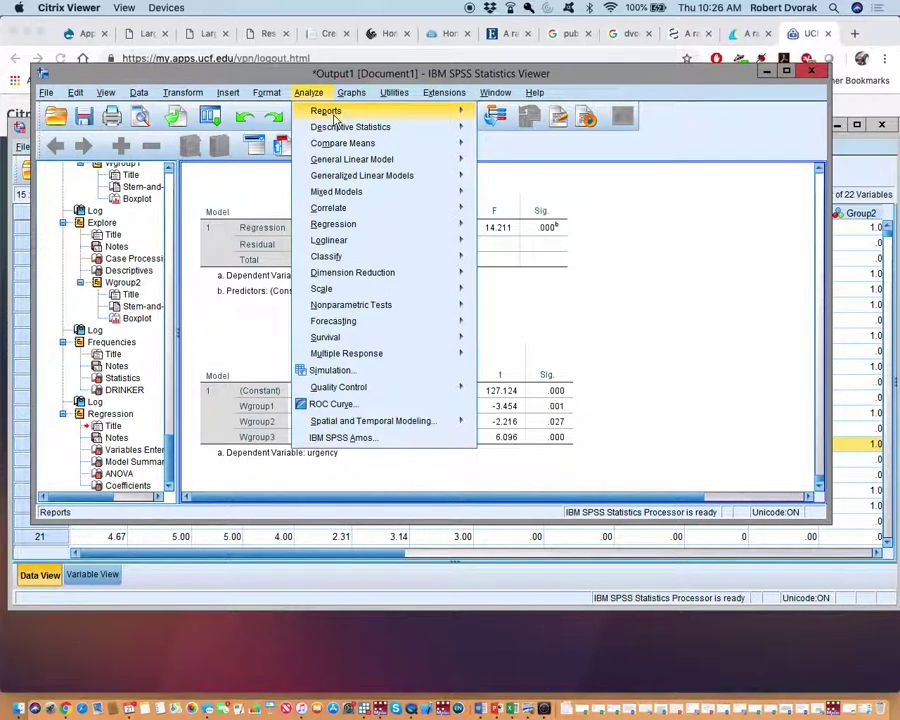
mouse_move(350, 127)
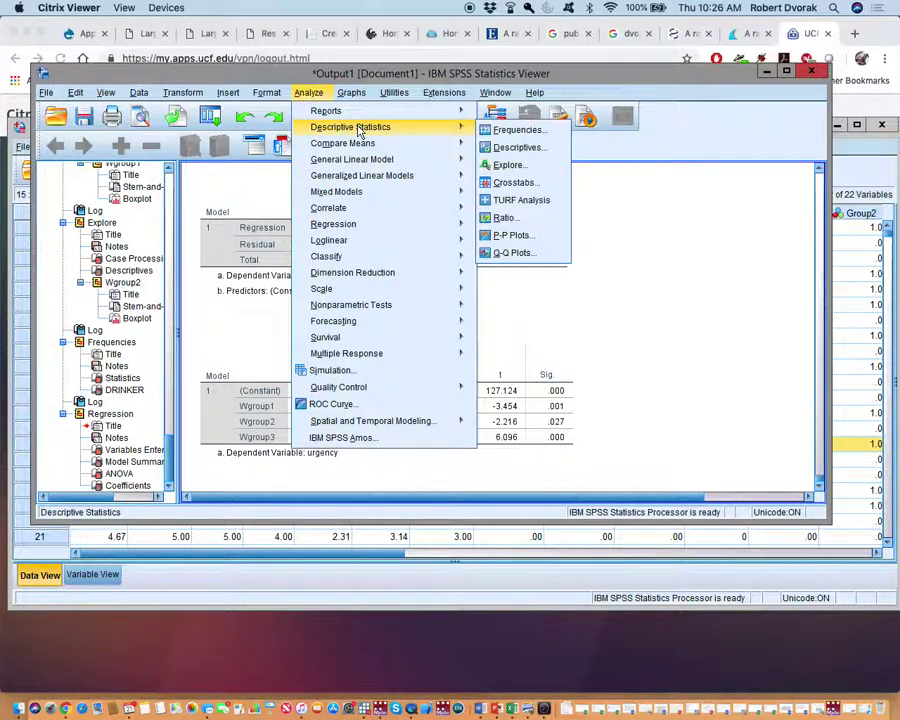
left_click(506, 165)
left_click(422, 252)
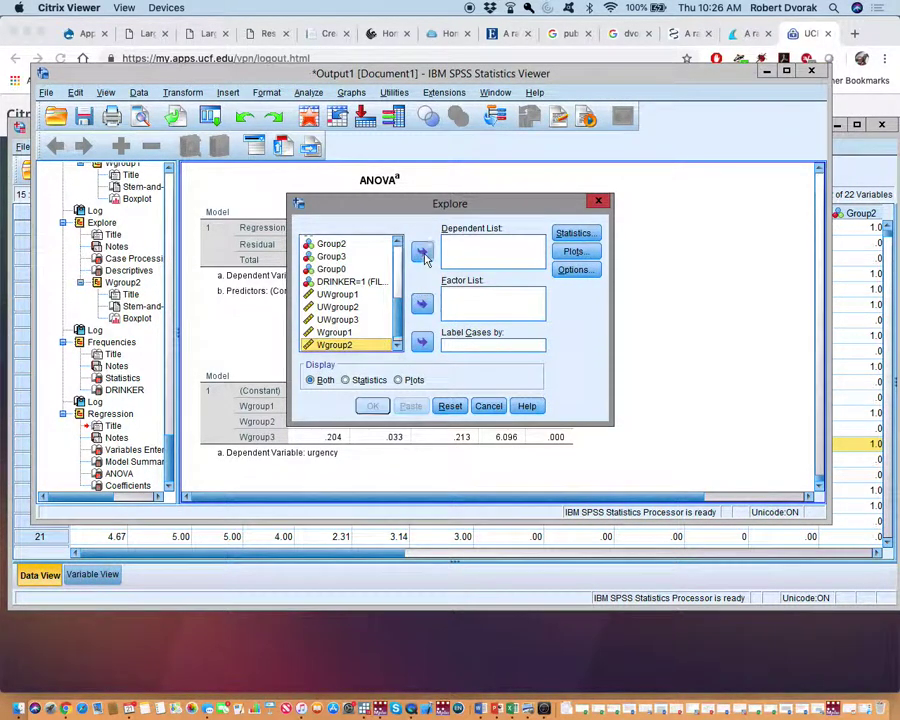
scroll(400, 316, "up", 1)
scroll(400, 316, "up", 5)
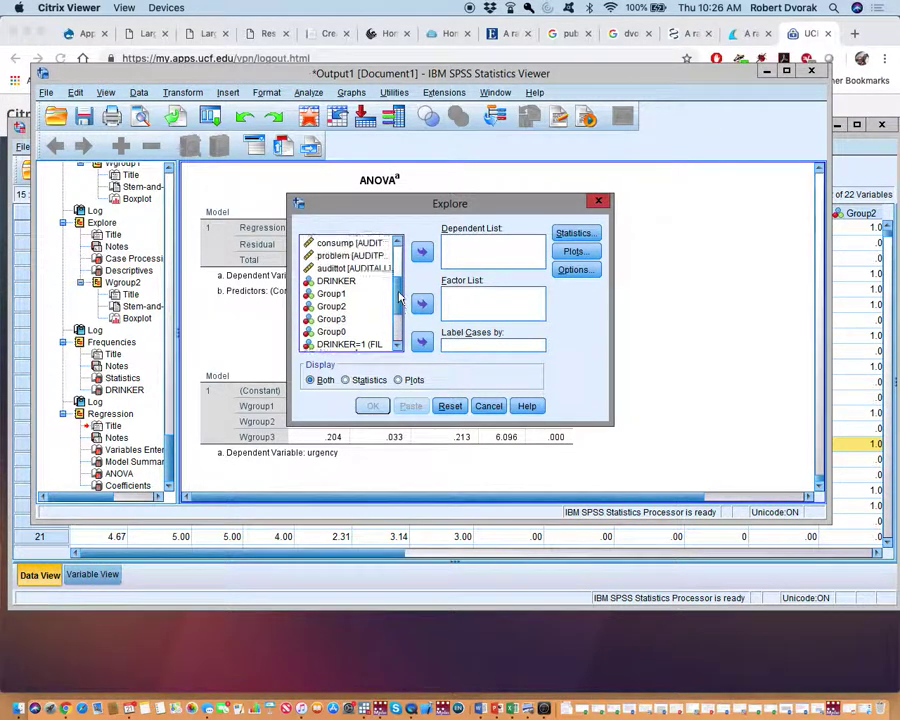
left_click(352, 293)
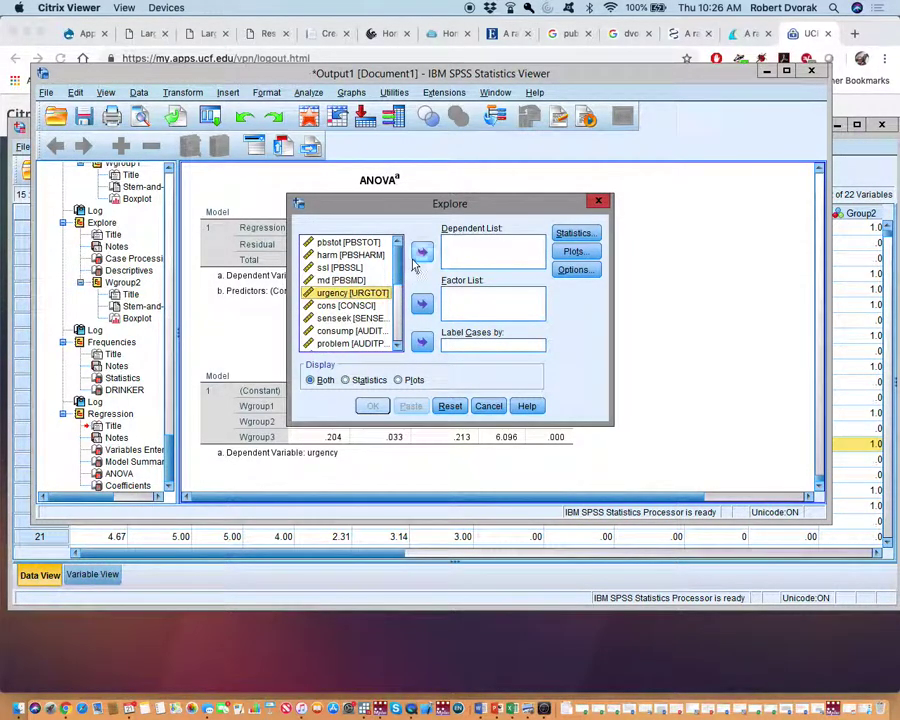
left_click(420, 255)
left_click(372, 406)
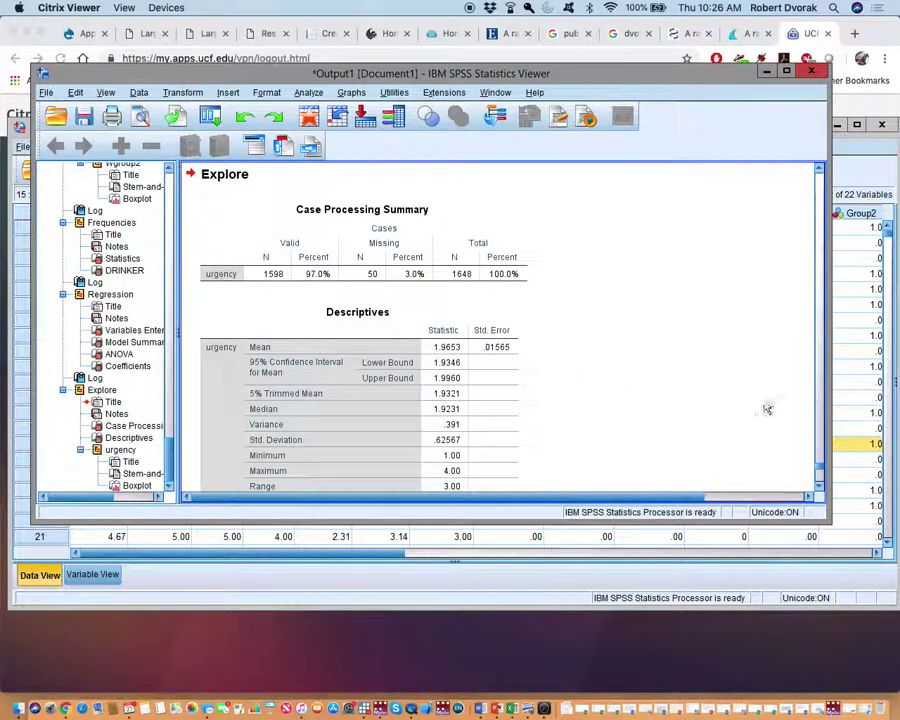
- Examine the Explore output for urgency and check its mean against the constant in the regression Coefficients table
left_click(455, 352)
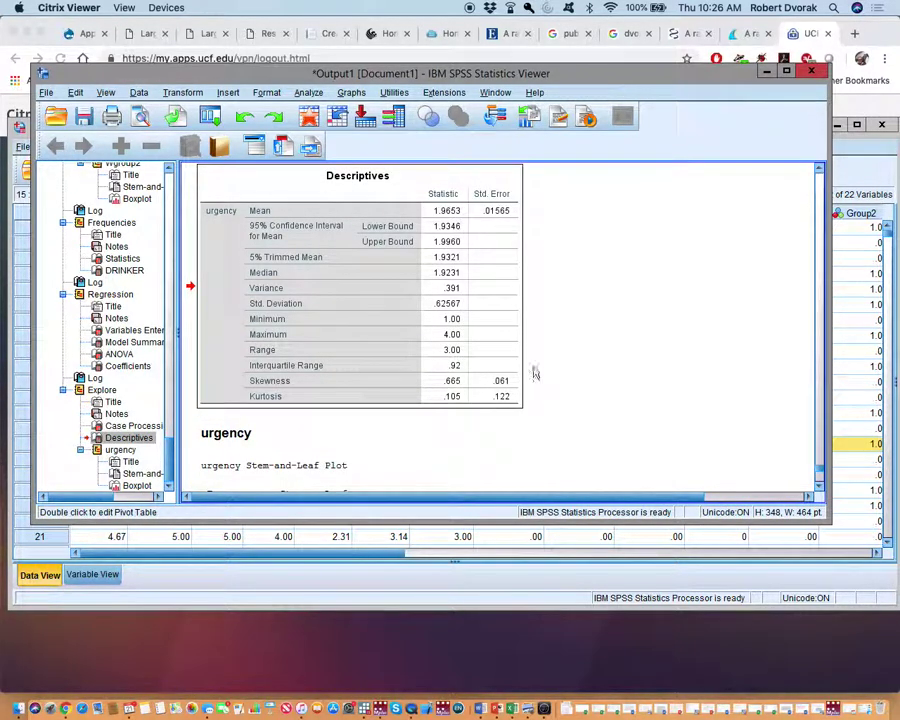
left_click(820, 490)
scroll(820, 490, "down", 5)
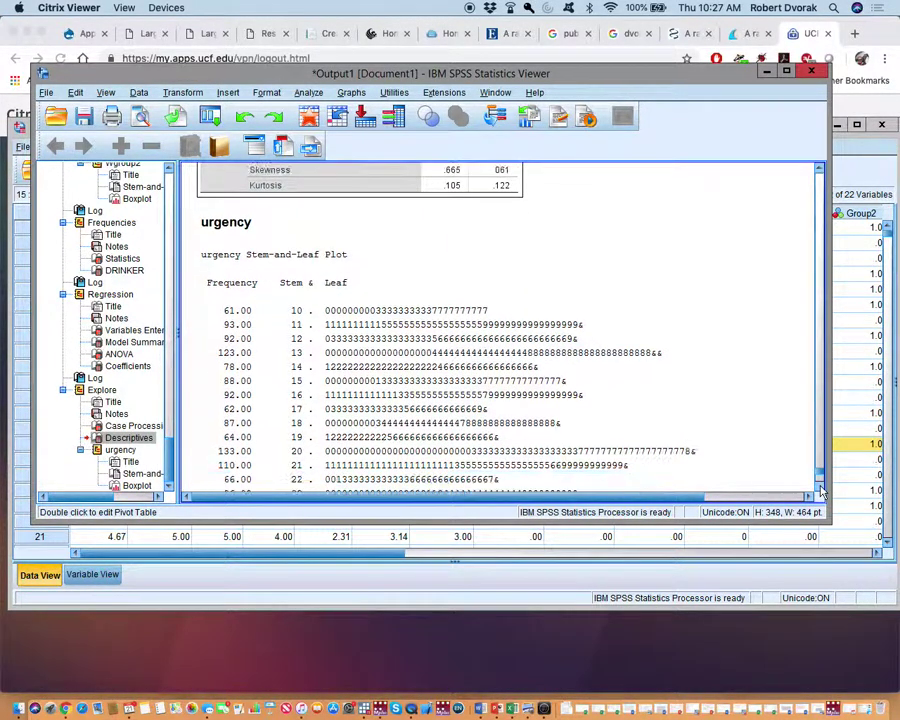
scroll(820, 478, "down", 15)
scroll(820, 470, "up", 20)
scroll(820, 468, "up", 8)
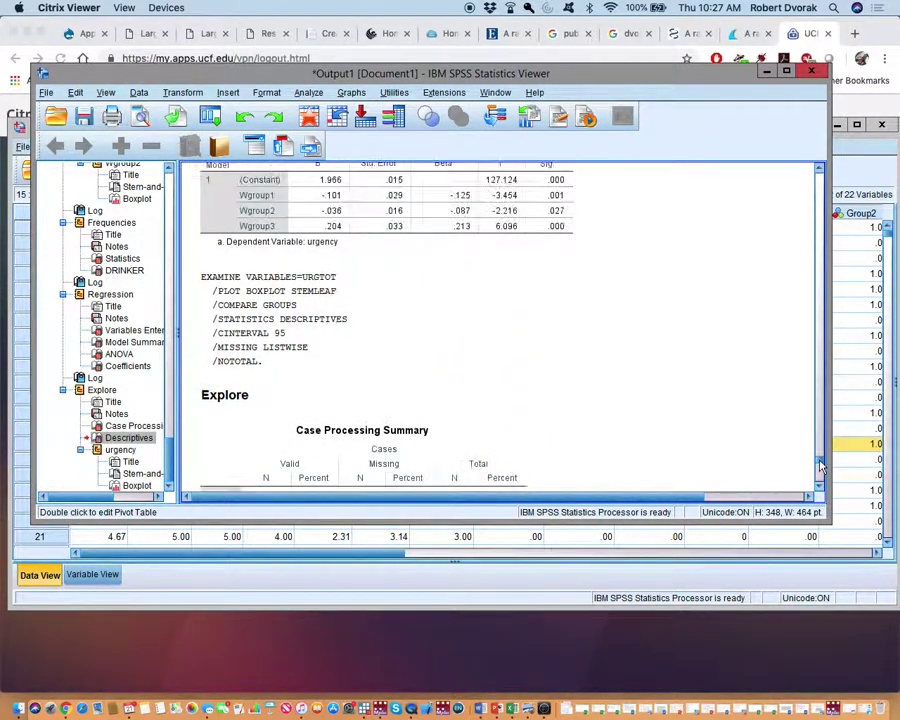
scroll(820, 468, "down", 3)
scroll(820, 465, "up", 10)
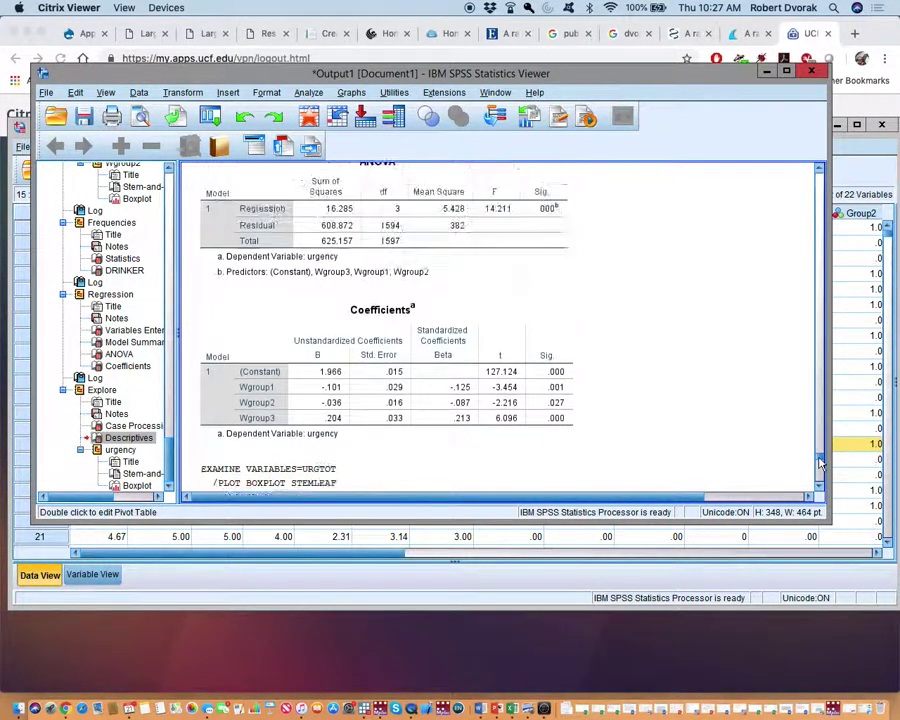
scroll(820, 462, "up", 2)
- Open the regression Coefficients table for editing and reveal the full-precision B value of the constant
left_click(333, 430)
scroll(333, 428, "down", 6)
double_click(333, 428)
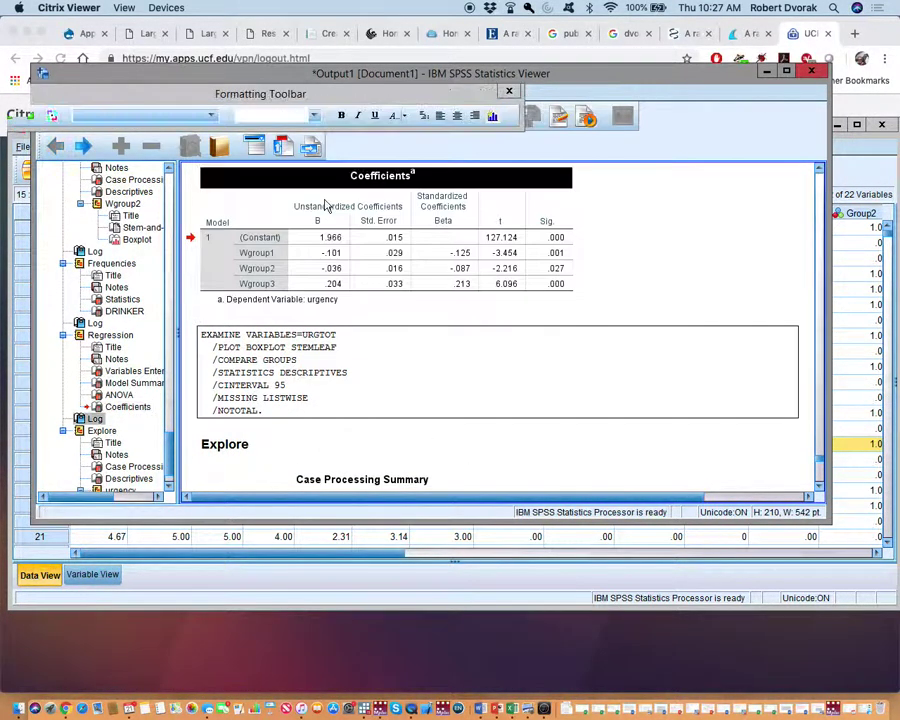
left_click(330, 238)
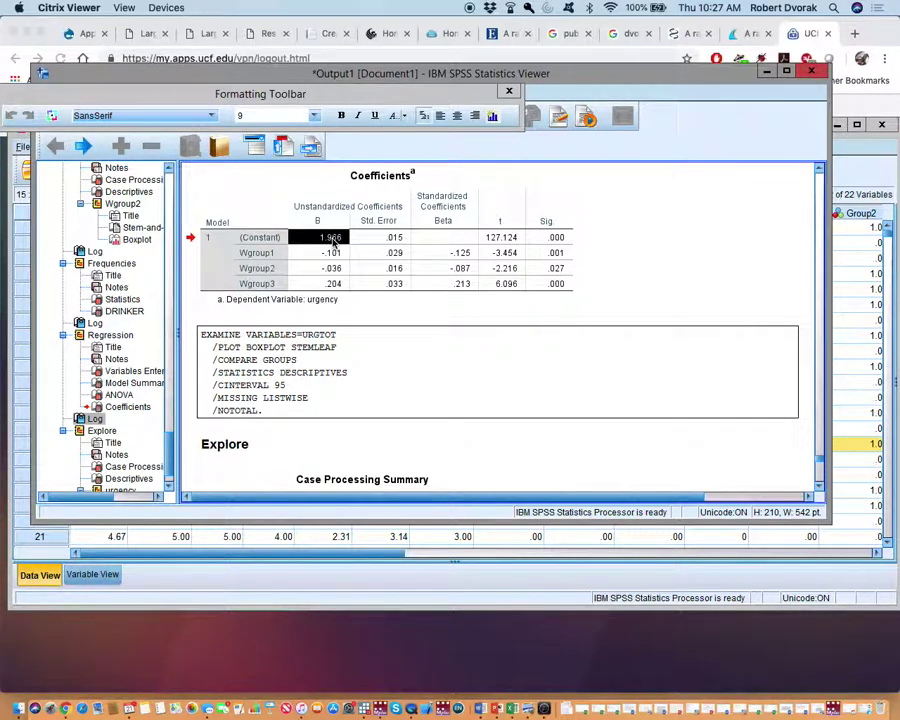
double_click(333, 239)
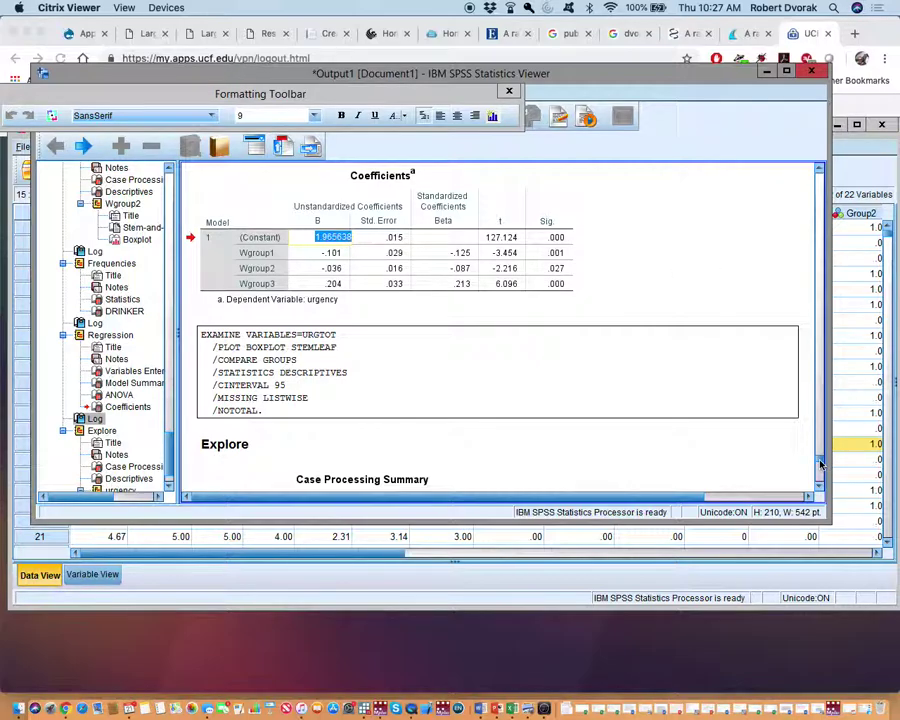
- Review the urgency mean in the Descriptives table against the constant, leaving the Coefficients table's edit mode
scroll(822, 468, "up", 2)
mouse_move(822, 468)
left_mouse_down()
mouse_move(822, 435)
mouse_move(825, 487)
mouse_move(822, 470)
left_mouse_up()
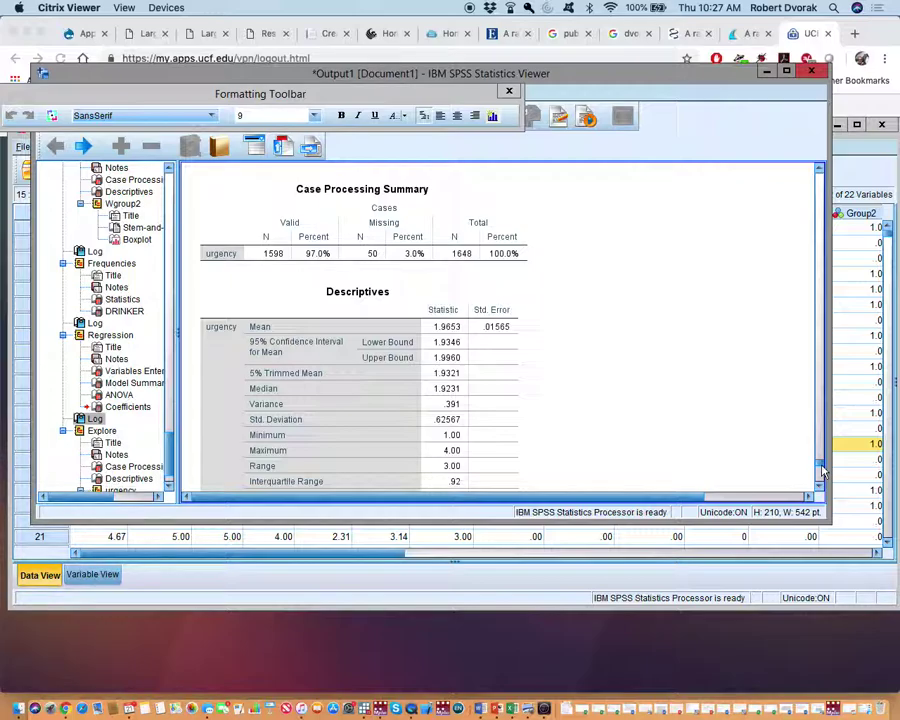
scroll(822, 472, "down", 2)
scroll(822, 472, "down", 5)
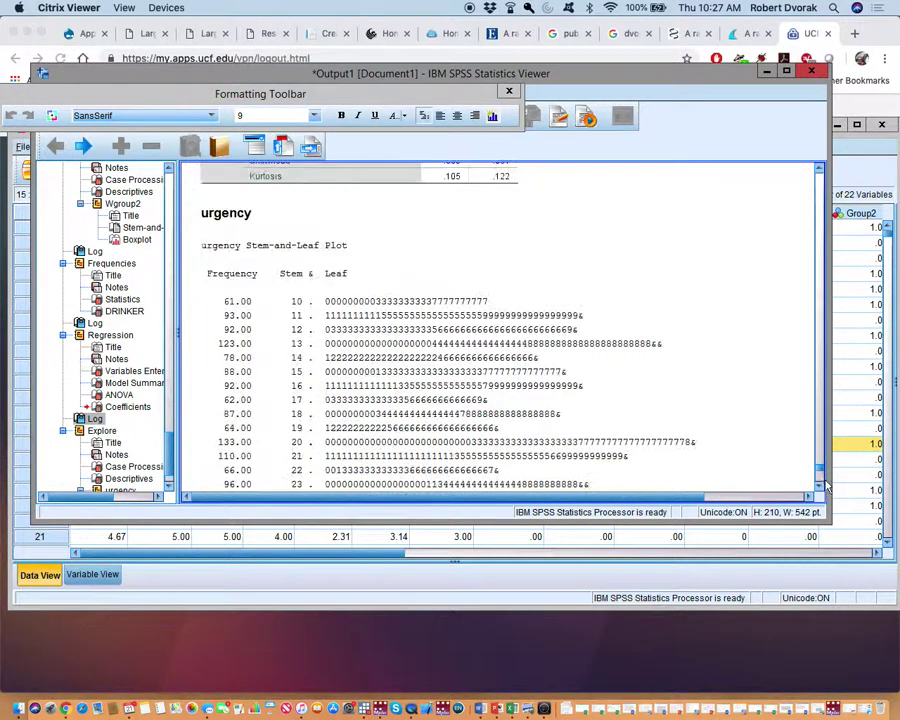
scroll(822, 472, "down", 5)
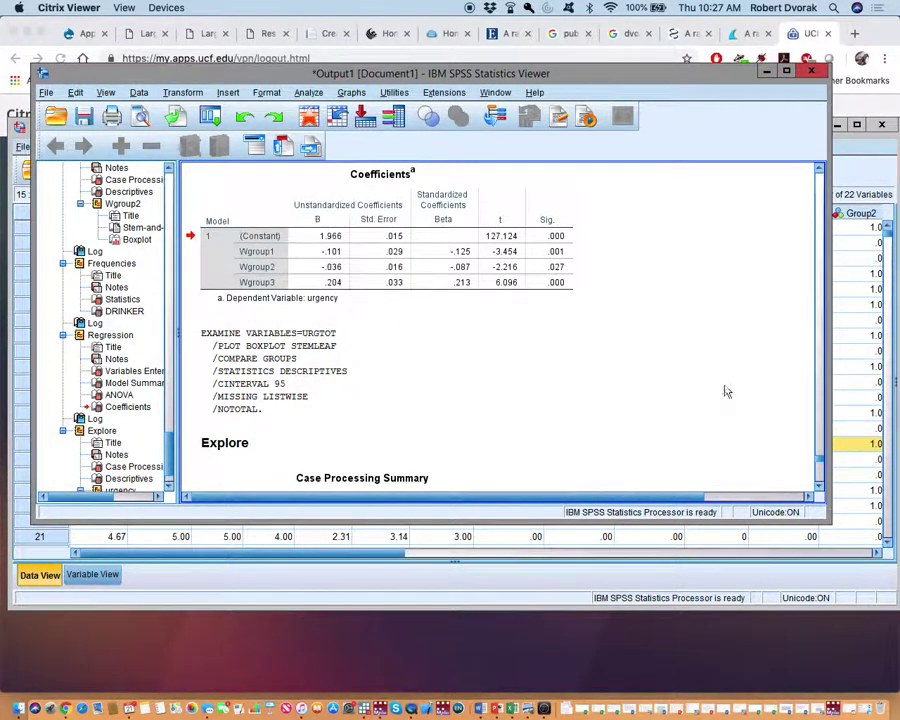
left_click(727, 392)
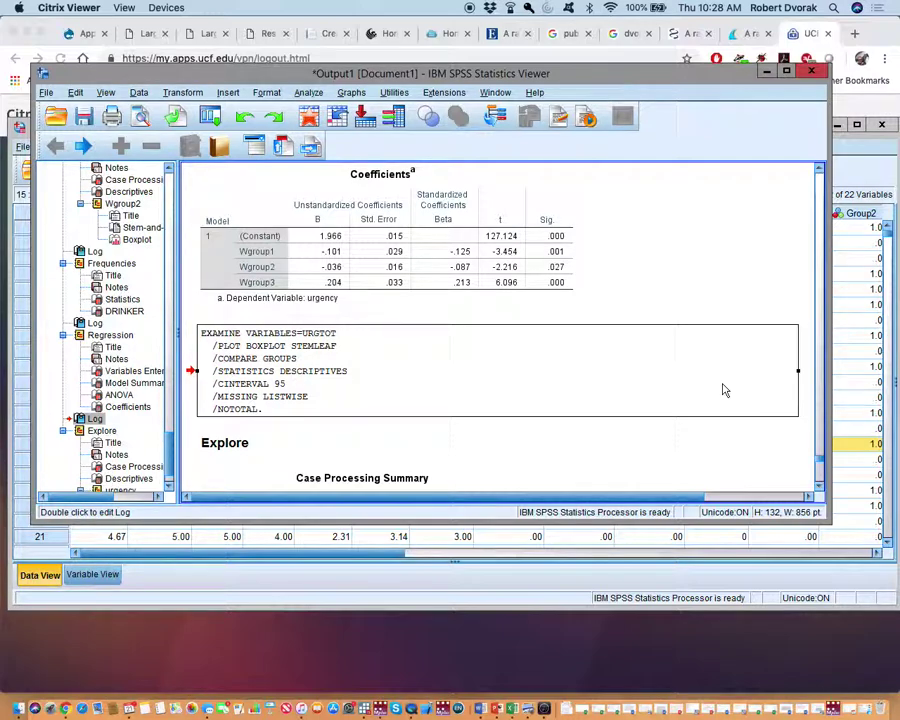
- Review the Wgroup coefficients in the regression Coefficients table and postpone the Avast Passwords update
left_click(357, 251)
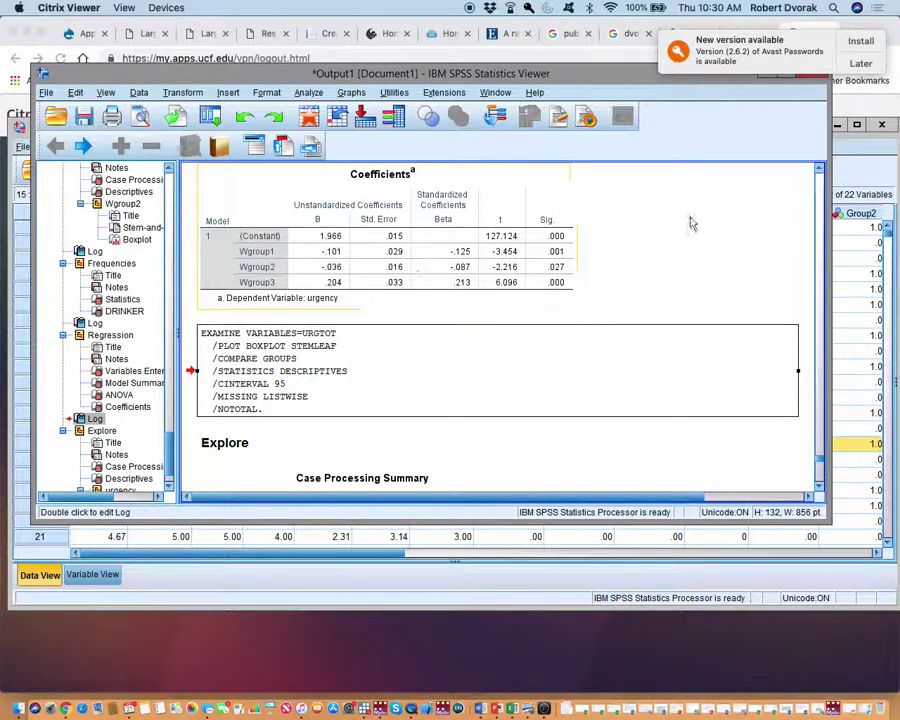
left_click(865, 64)
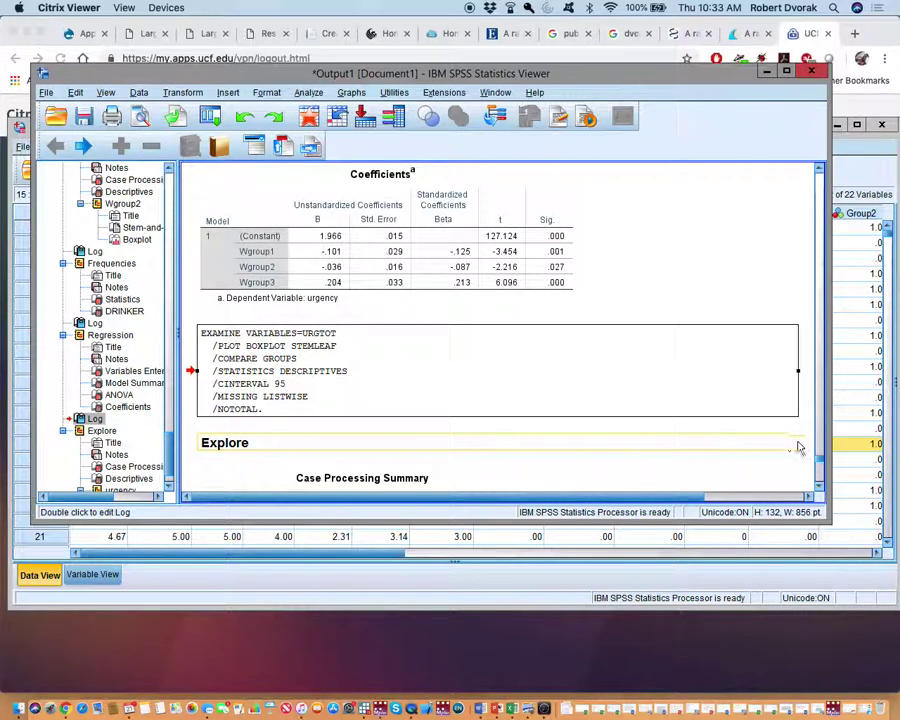
- Examine R Square in the regression's Model Summary and the F test in its ANOVA table, ending at the urgency Descriptives table
scroll(820, 463, "up", 3)
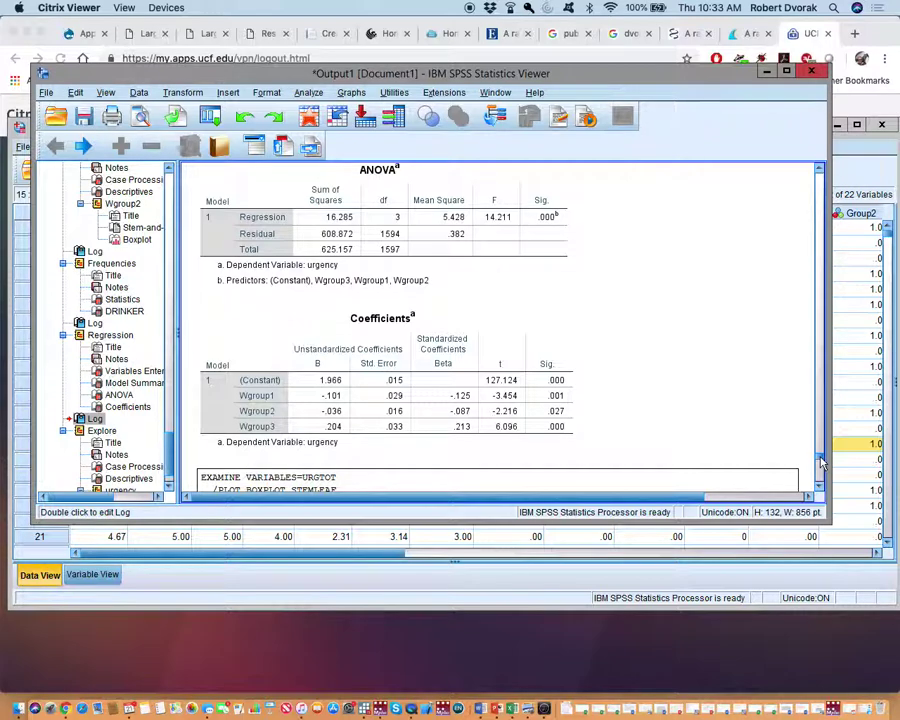
scroll(820, 463, "up", 6)
scroll(820, 463, "down", 3)
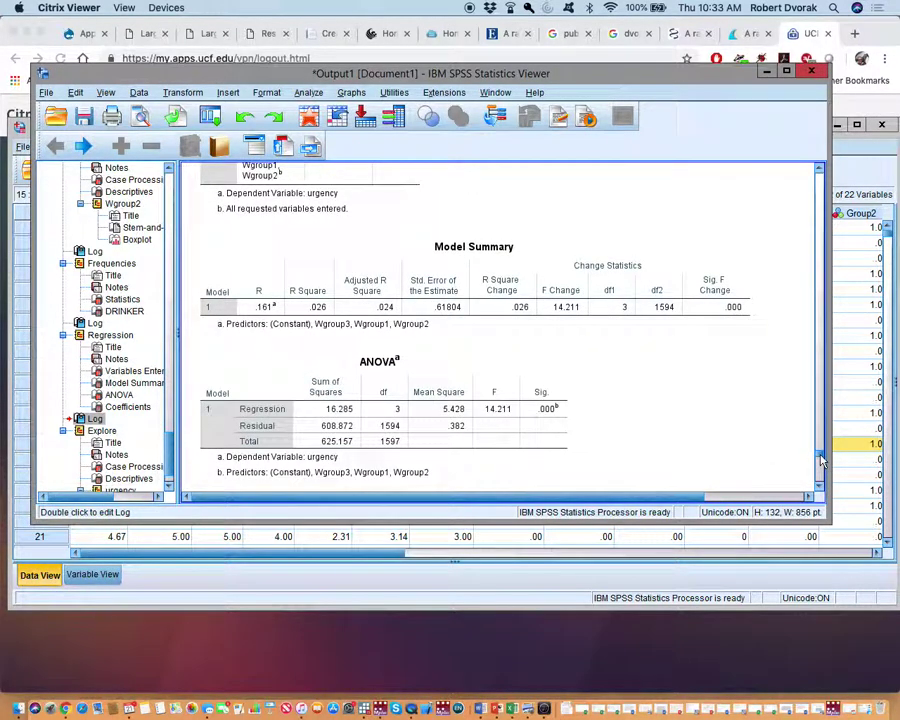
scroll(820, 460, "up", 2)
scroll(820, 460, "down", 2)
scroll(820, 463, "down", 1)
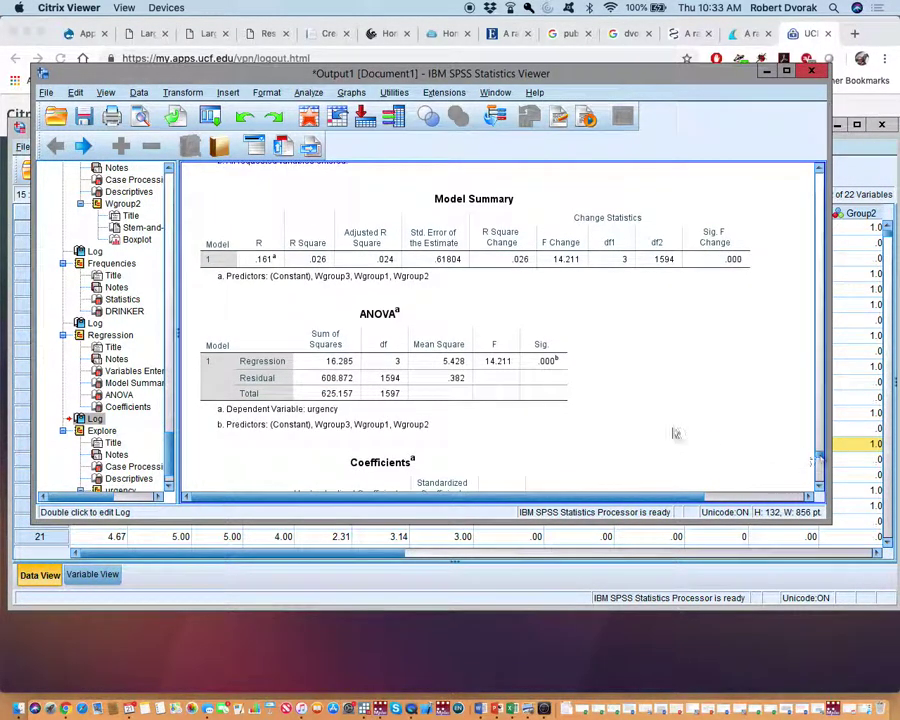
left_click(502, 378)
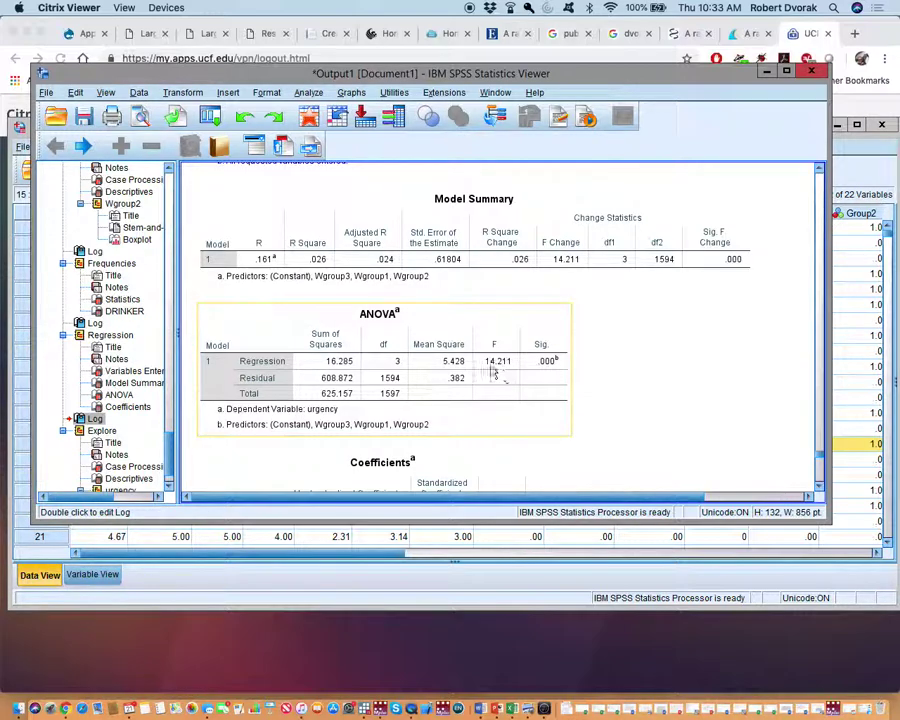
left_click(610, 382)
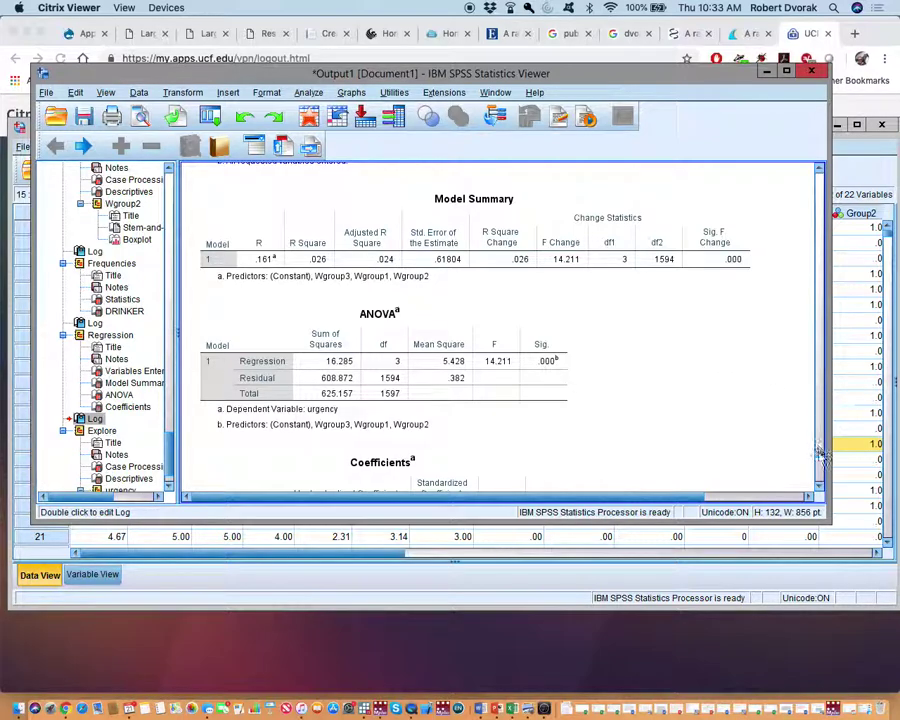
scroll(817, 440, "up", 3)
scroll(820, 456, "down", 3)
left_click(306, 263)
mouse_move(818, 460)
left_mouse_down()
mouse_move(818, 430)
mouse_move(822, 470)
left_mouse_up()
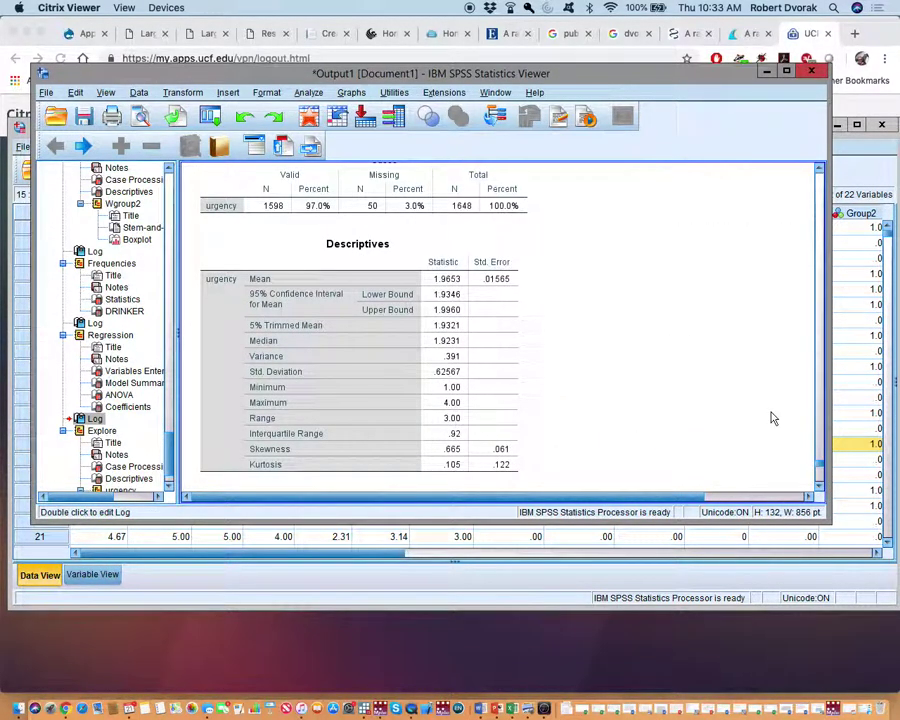